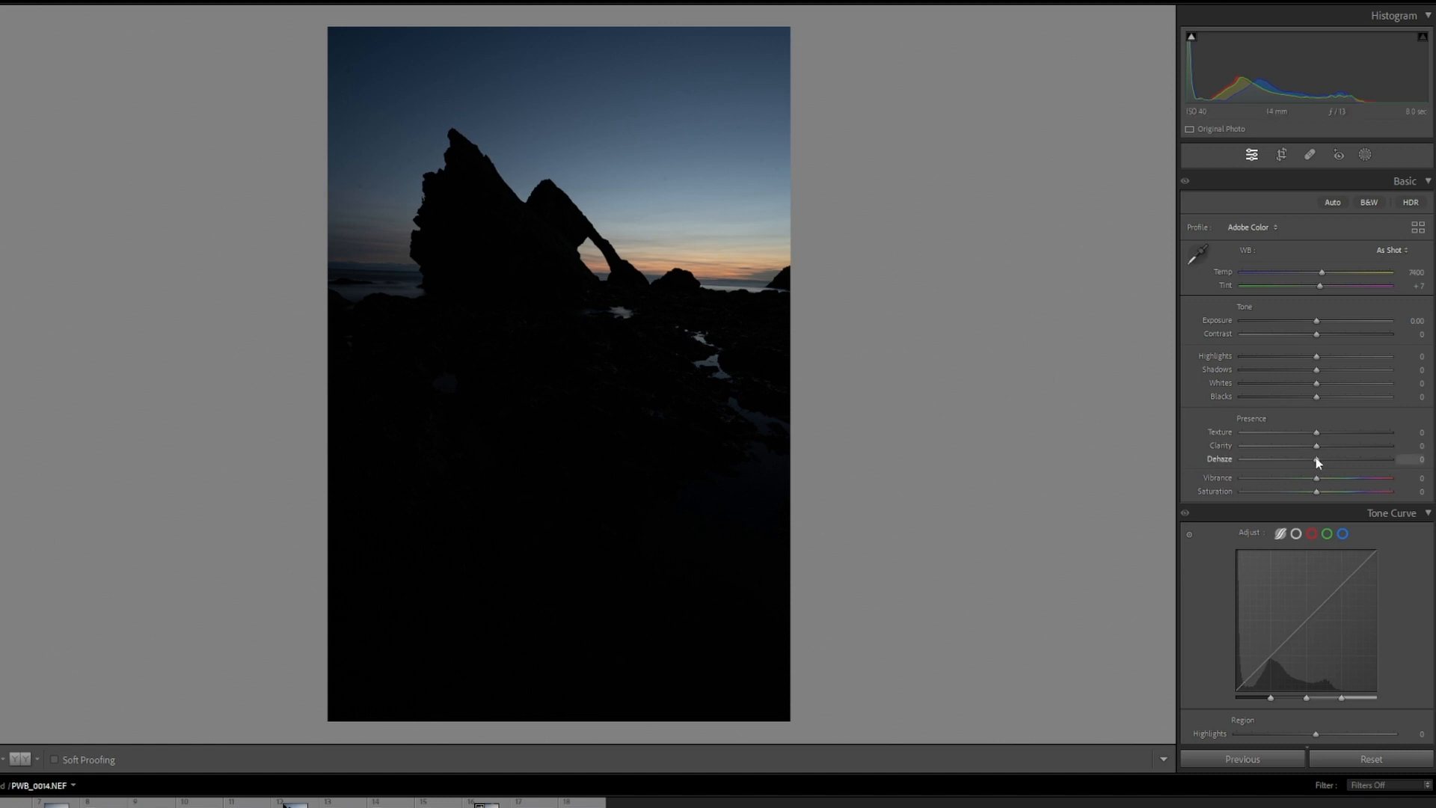
Raise Dehaze to +78 and Exposure to +1.52, and remove the exposed dust spots in the sky above and right of the arch
left_click_drag(1346, 466, 1376, 464)
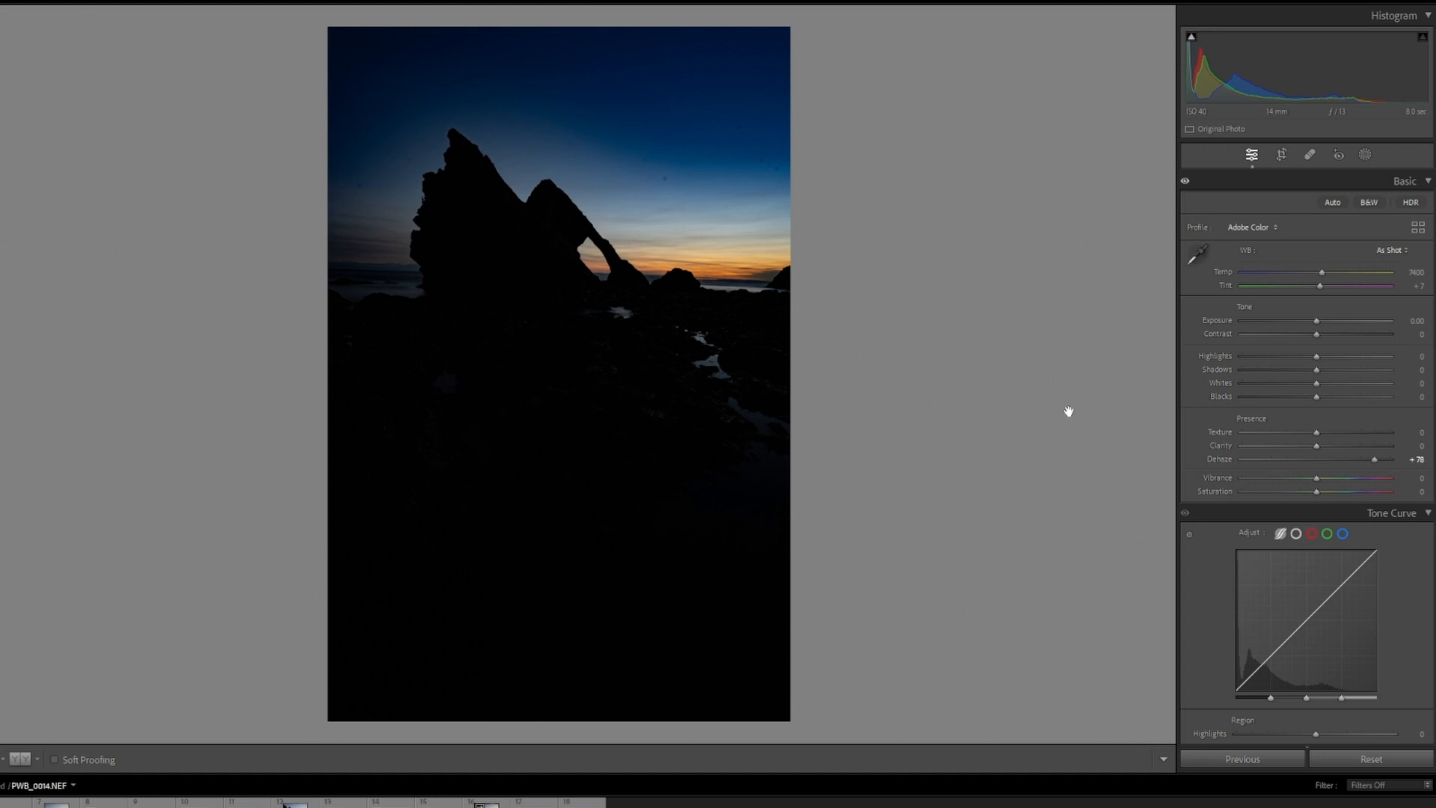
left_click_drag(1317, 320, 1335, 324)
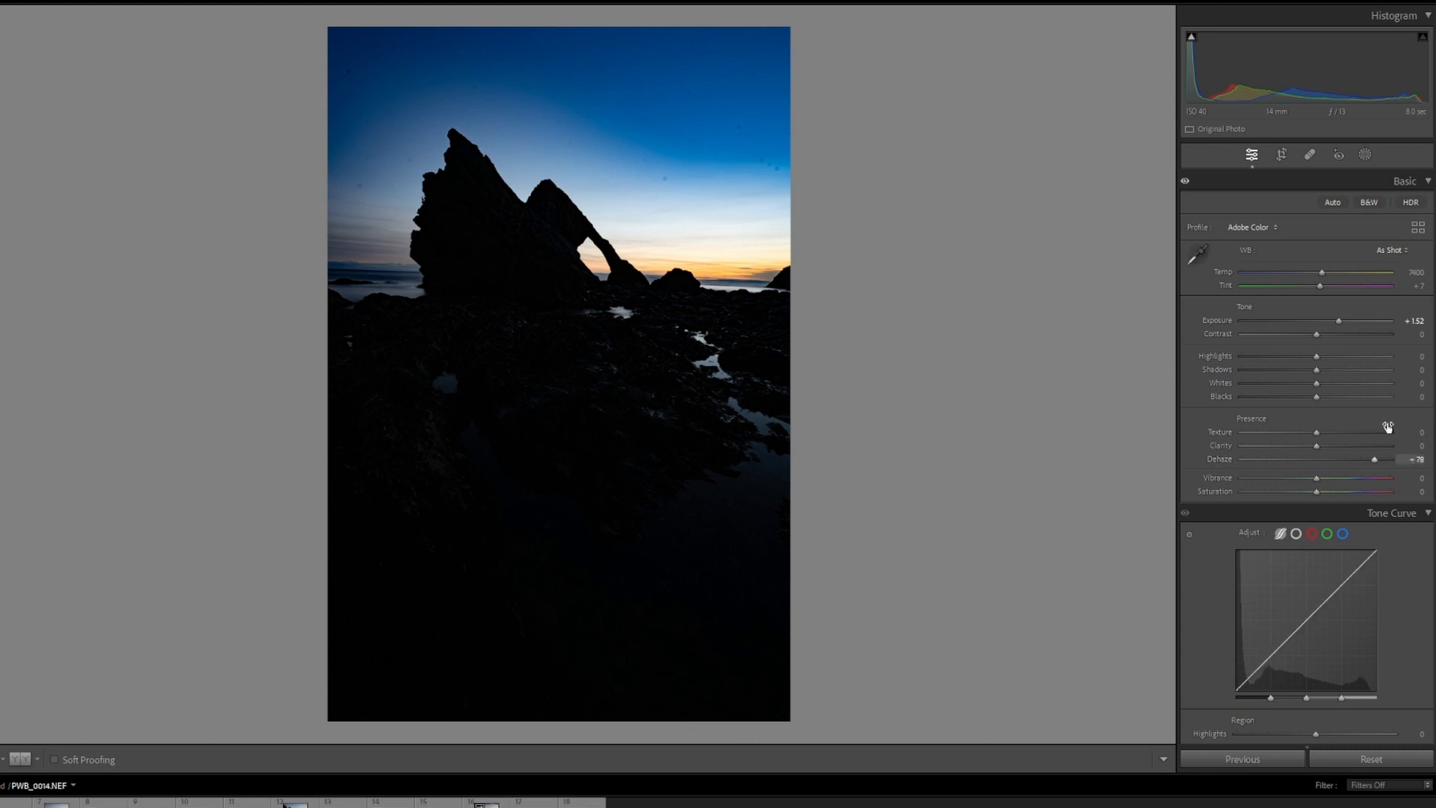
left_click(1310, 154)
left_click(649, 160)
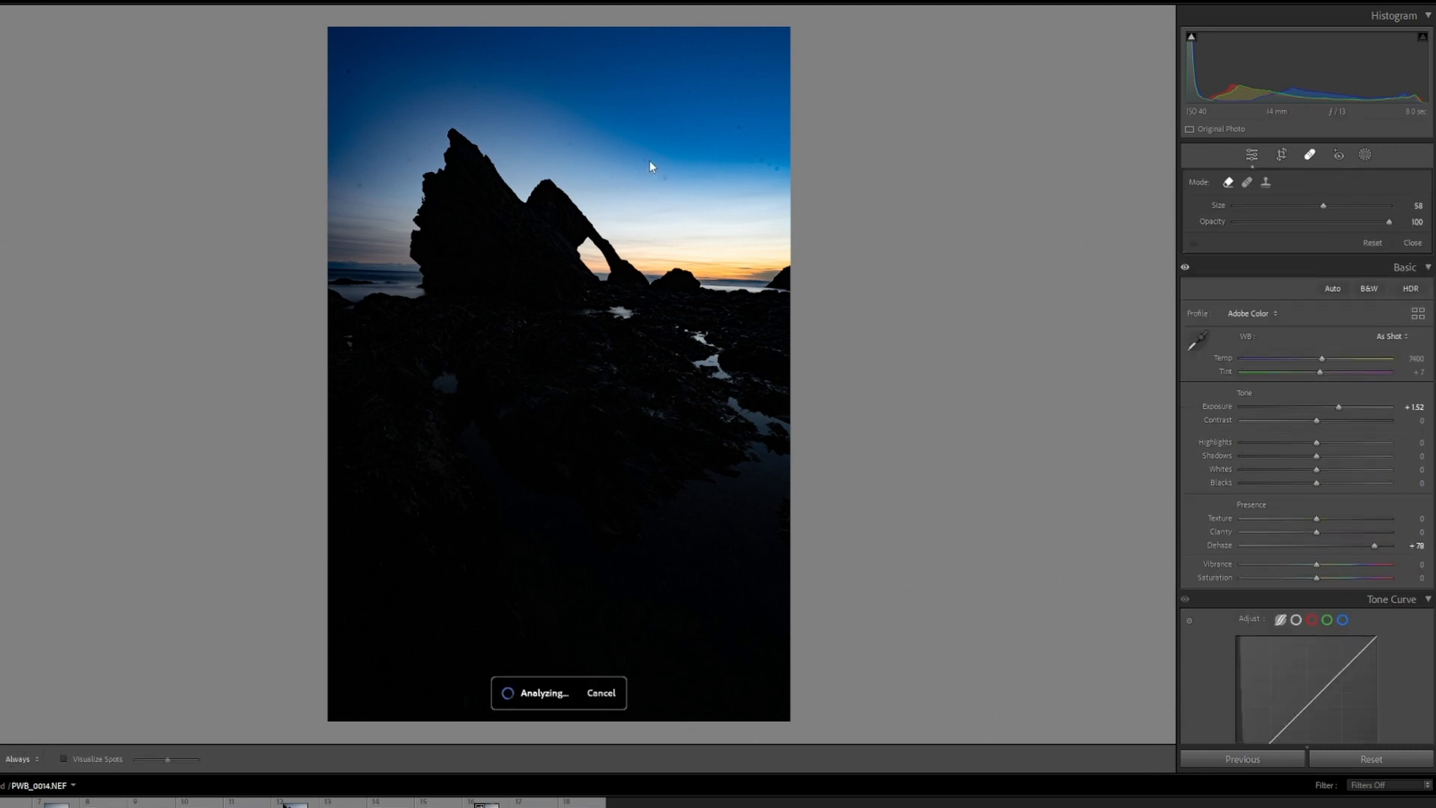
left_click(737, 127)
left_click(759, 160)
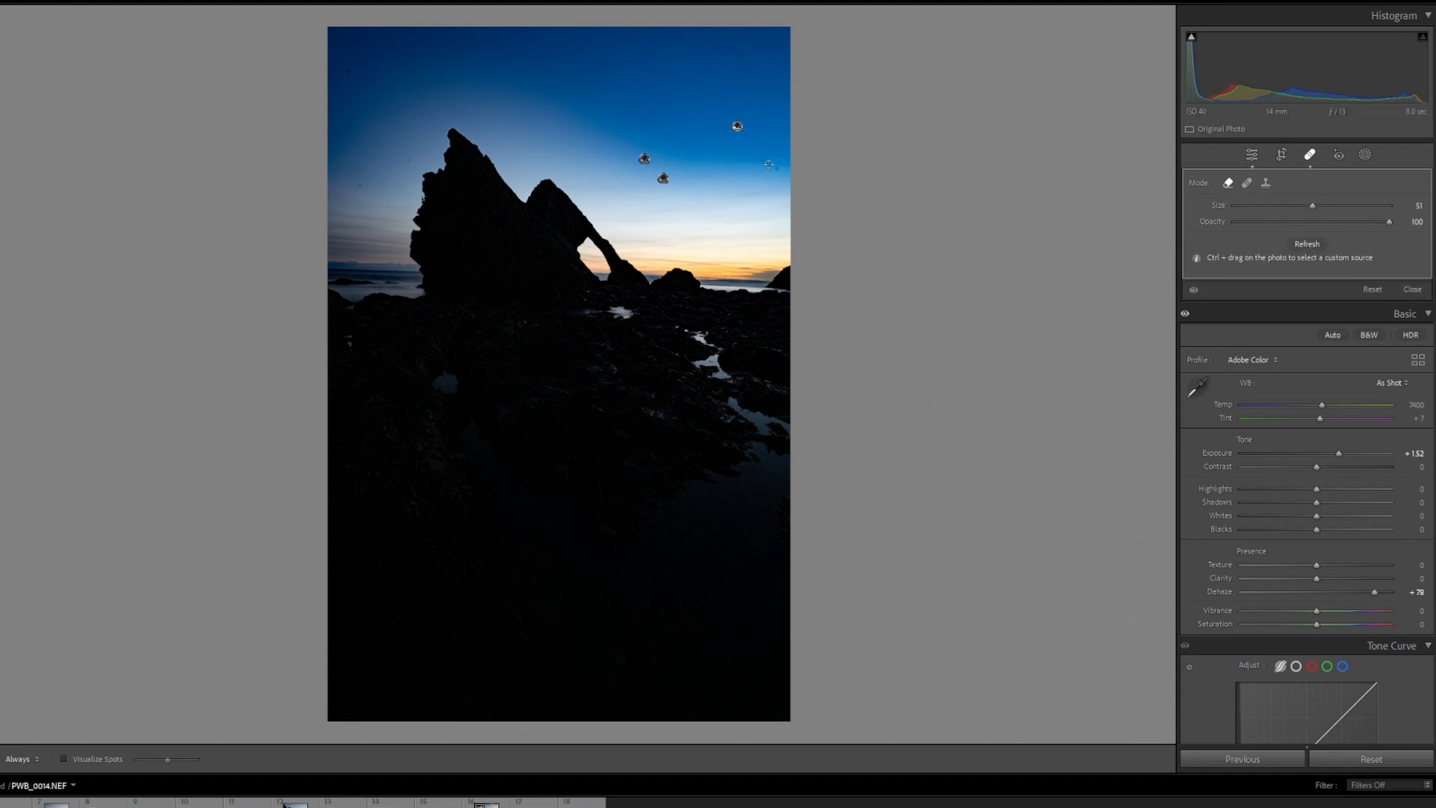
left_click(771, 165)
left_click(778, 167)
Remove the dust spots higher up in the right part of the sky and reset Dehaze to 0
scroll(704, 105, "down", 7)
scroll(700, 103, "up", 7)
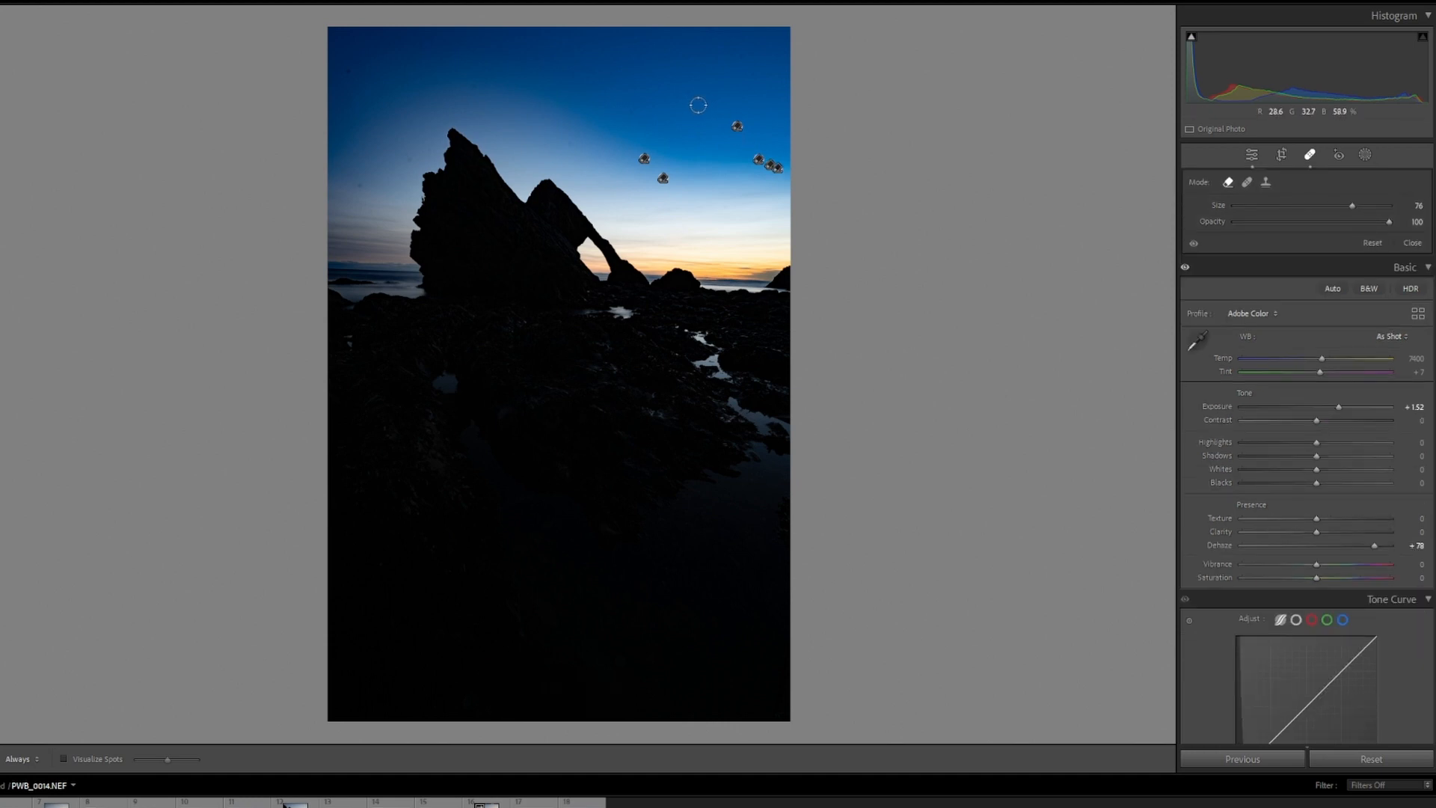
left_click(690, 94)
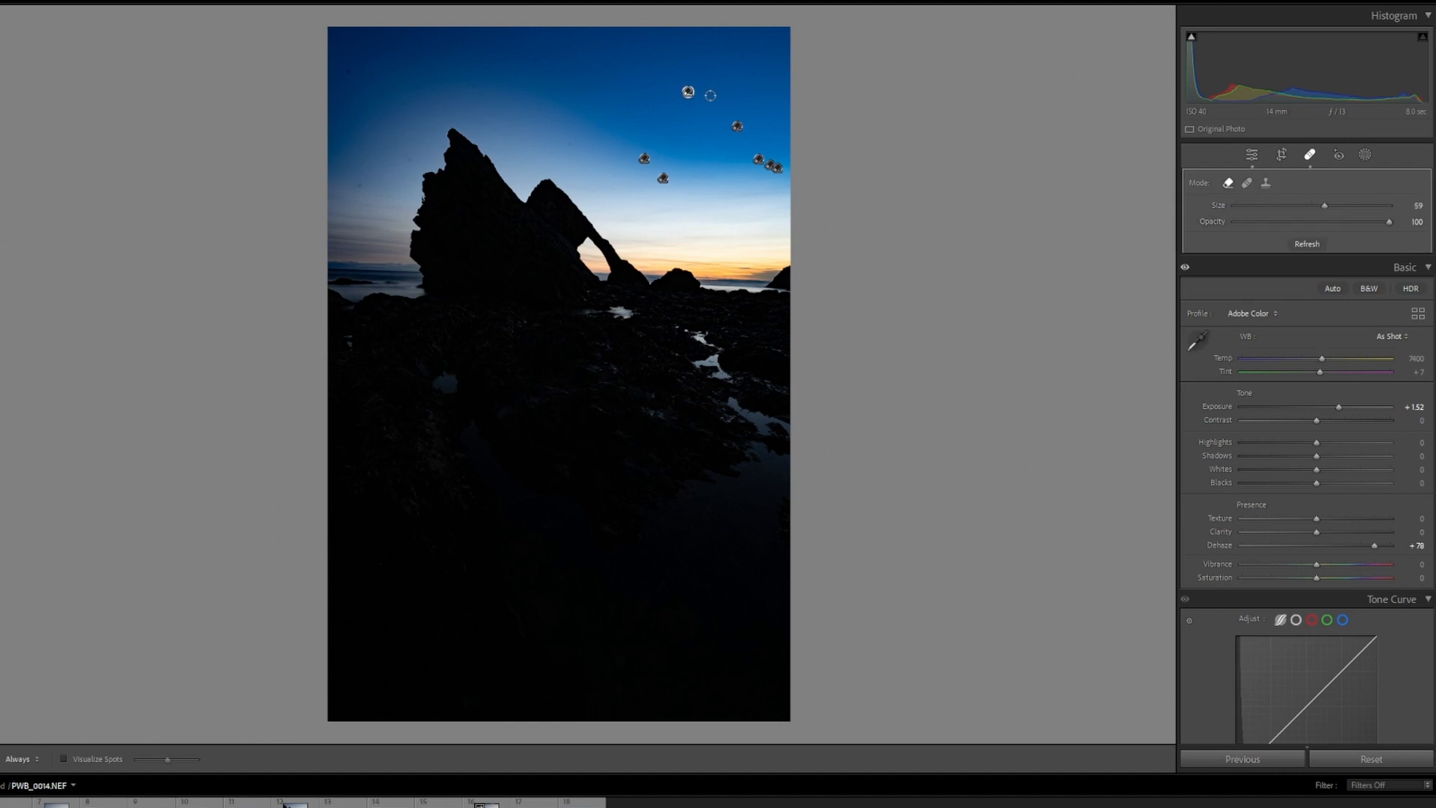
left_click(711, 94)
left_click(751, 73)
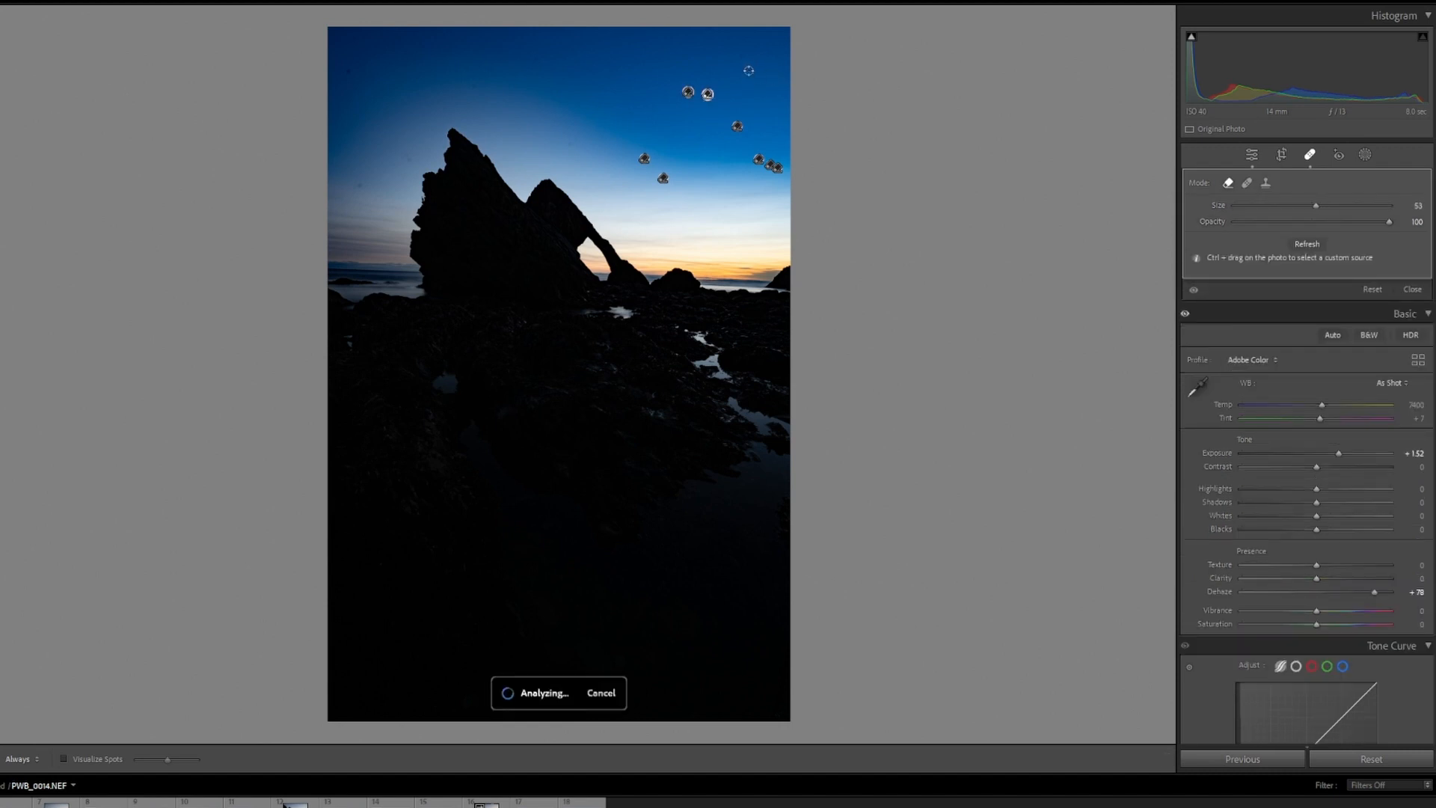
left_click(1305, 165)
left_click_drag(1374, 461, 1316, 461)
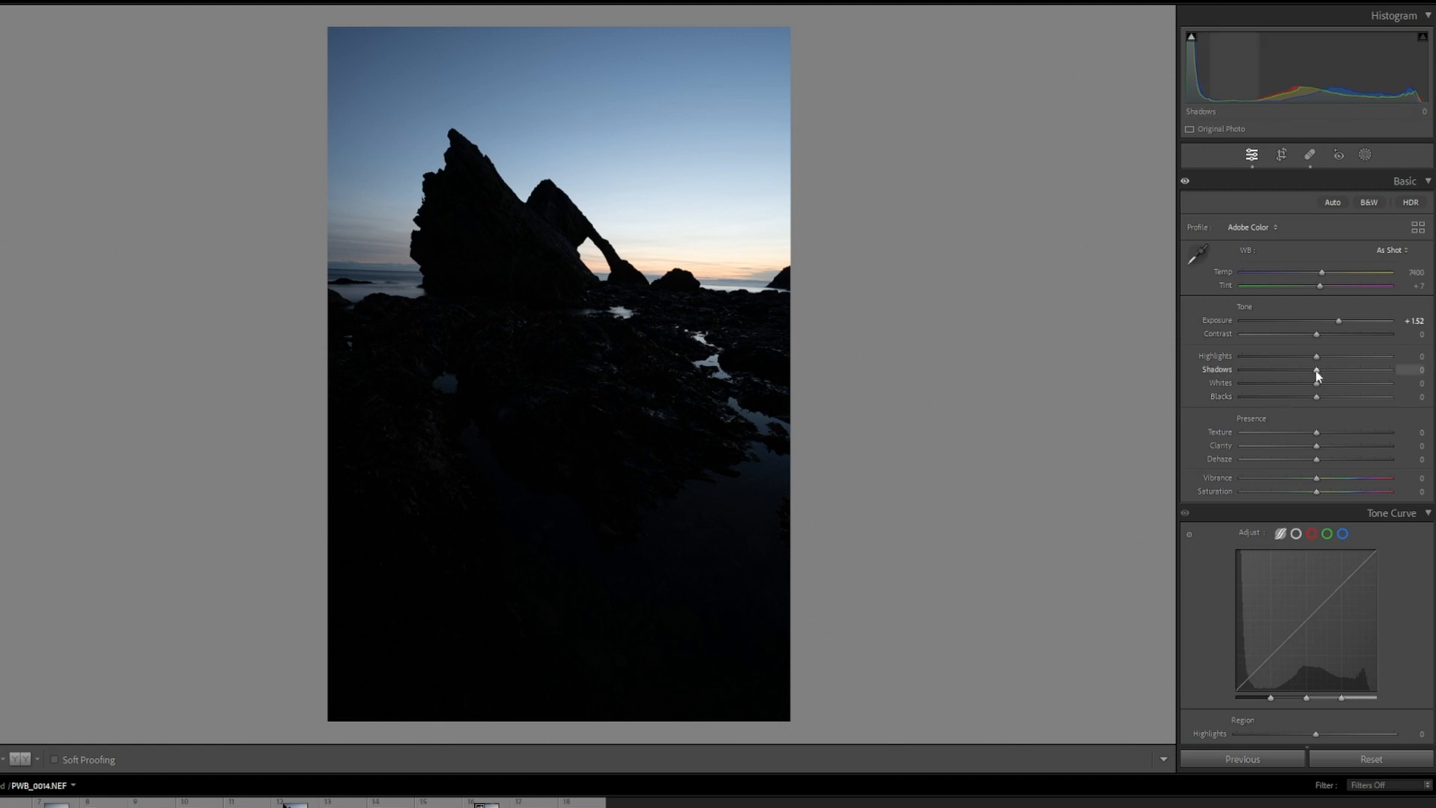
left_click_drag(1317, 374, 1394, 373)
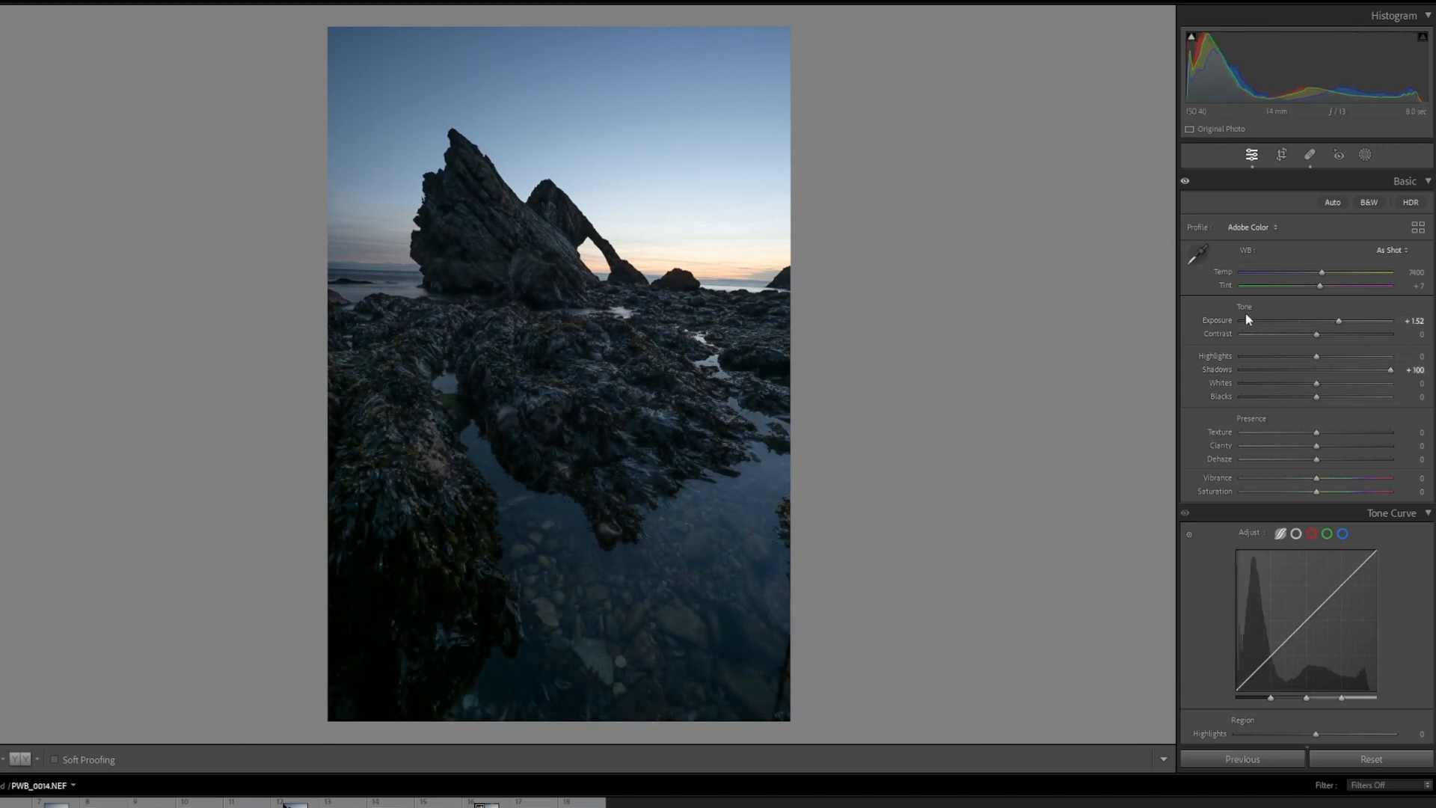
double_click(1223, 321)
double_click(1217, 369)
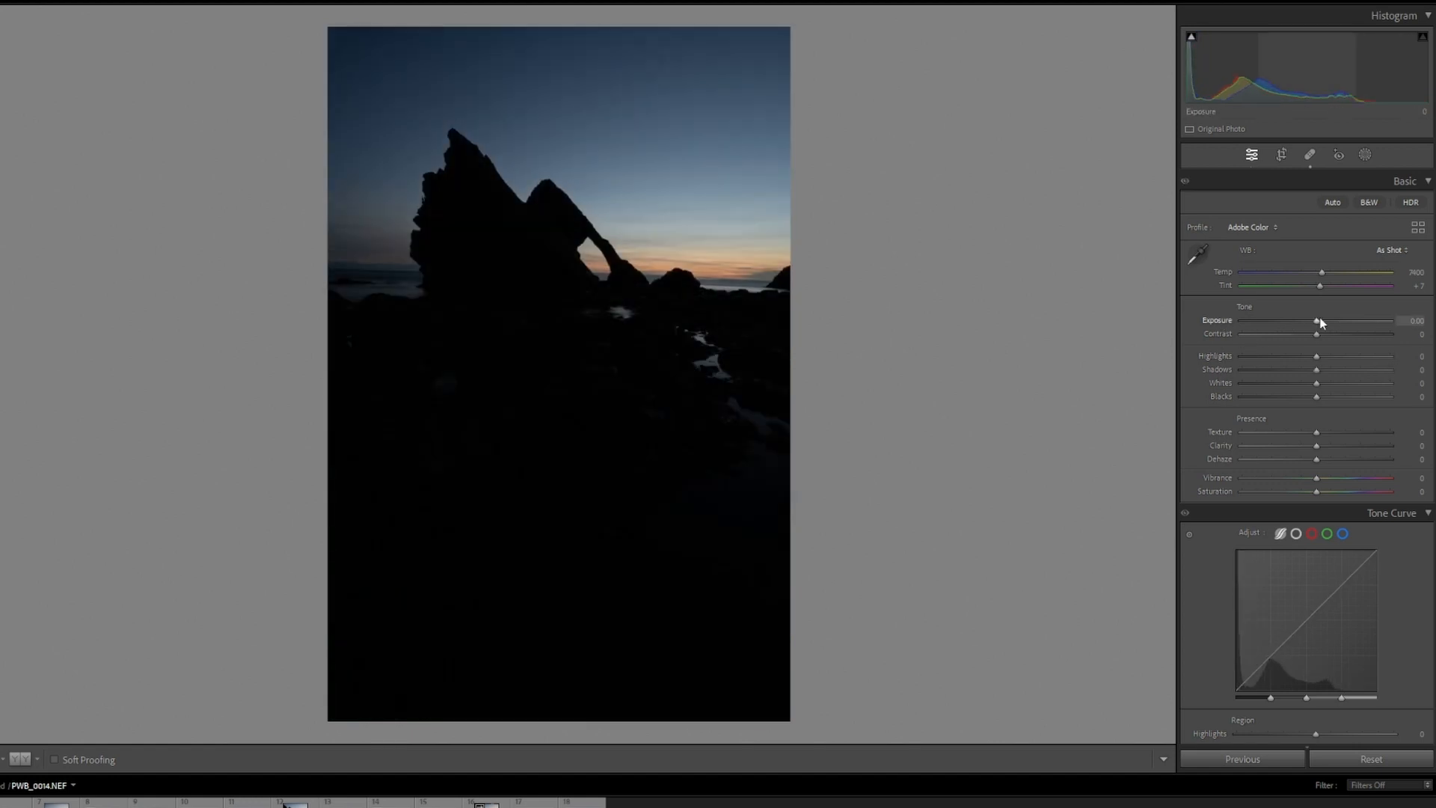
Lift the dark foreground by setting Shadows to +100 and Exposure to +1.29
mouse_move(1320, 324)
left_mouse_down()
mouse_move(1368, 324)
mouse_move(1321, 321)
left_mouse_up()
left_click_drag(1317, 374, 1402, 368)
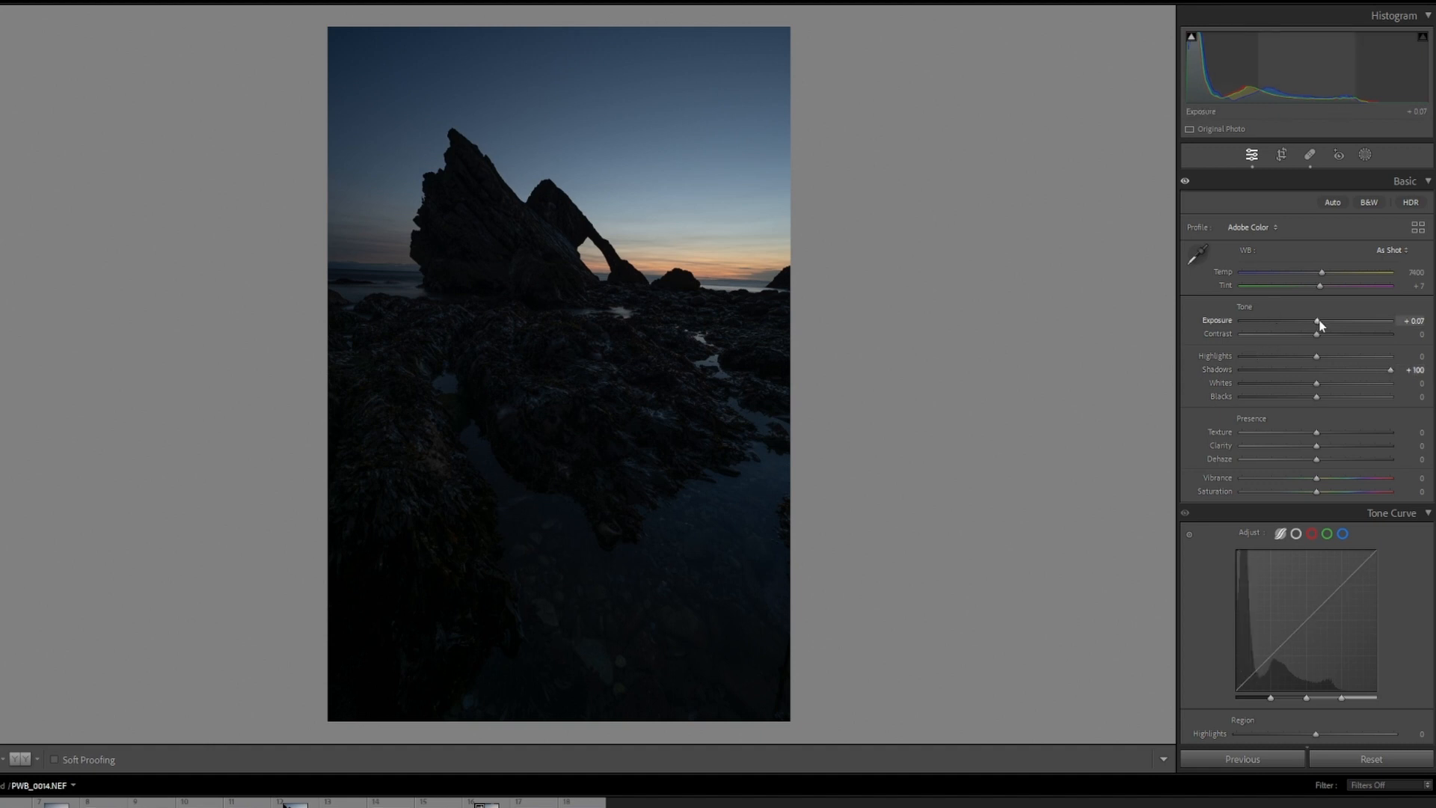
left_click_drag(1319, 322, 1338, 322)
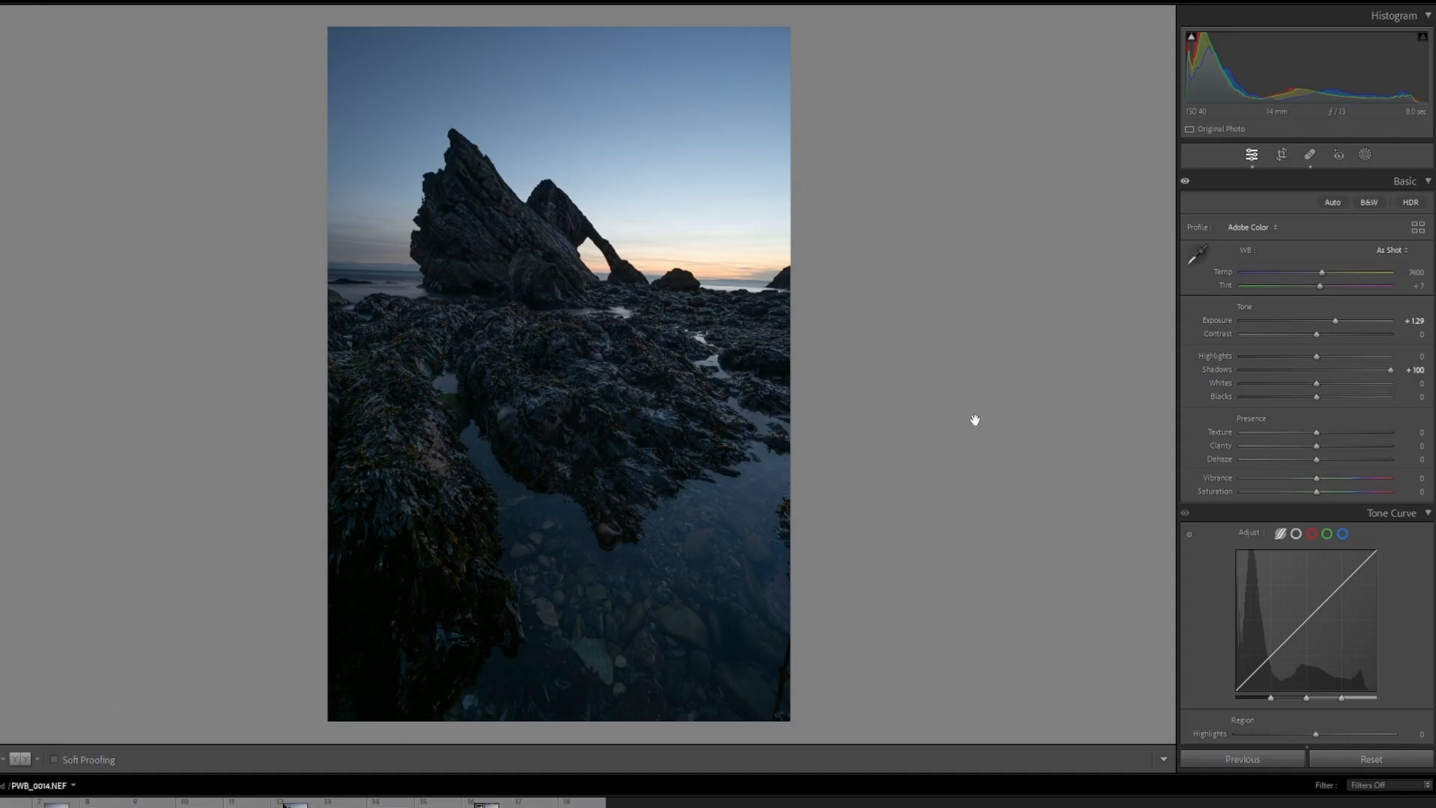
Straighten the photo along the sea horizon, rotating it by -2.54 degrees
left_click(1280, 155)
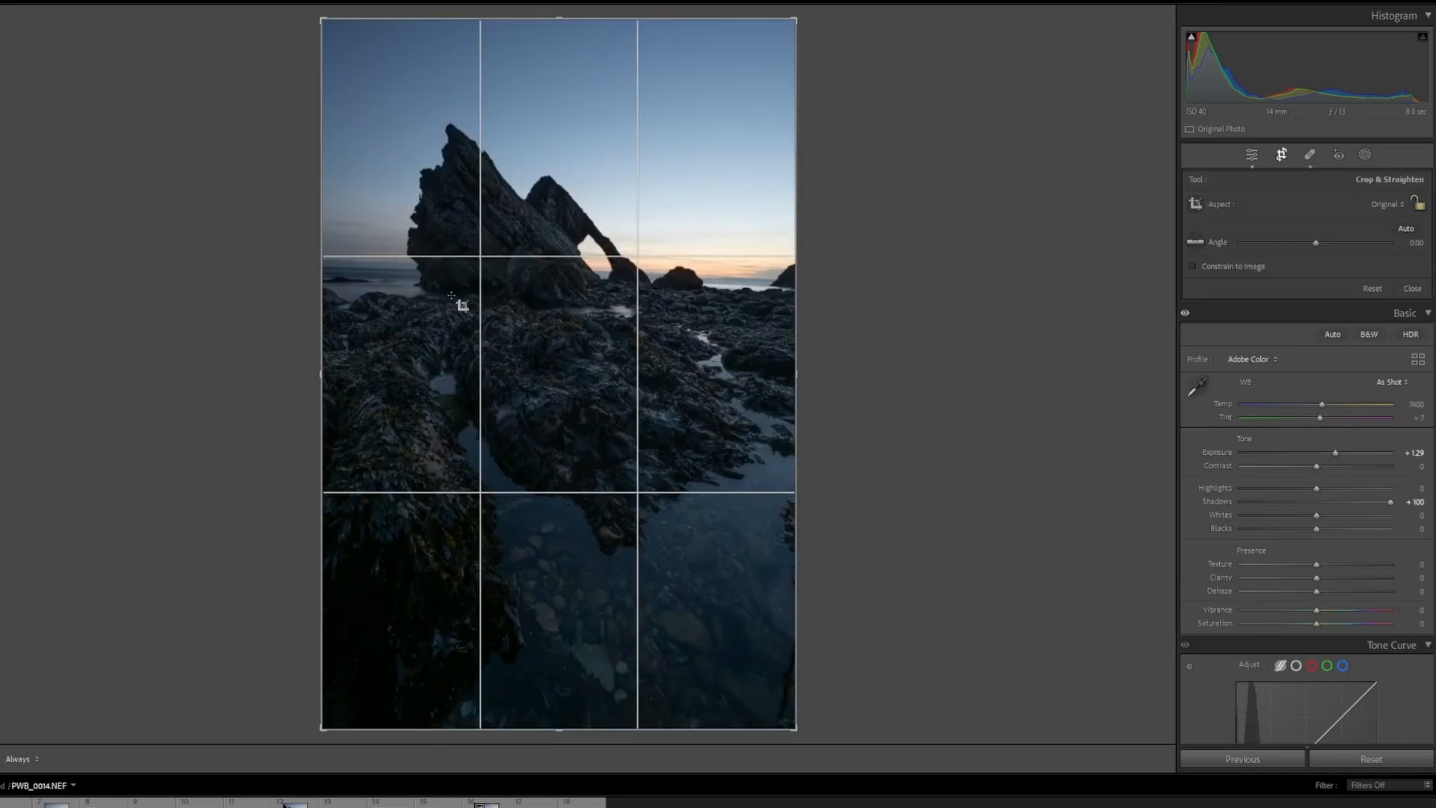
left_click(1195, 242)
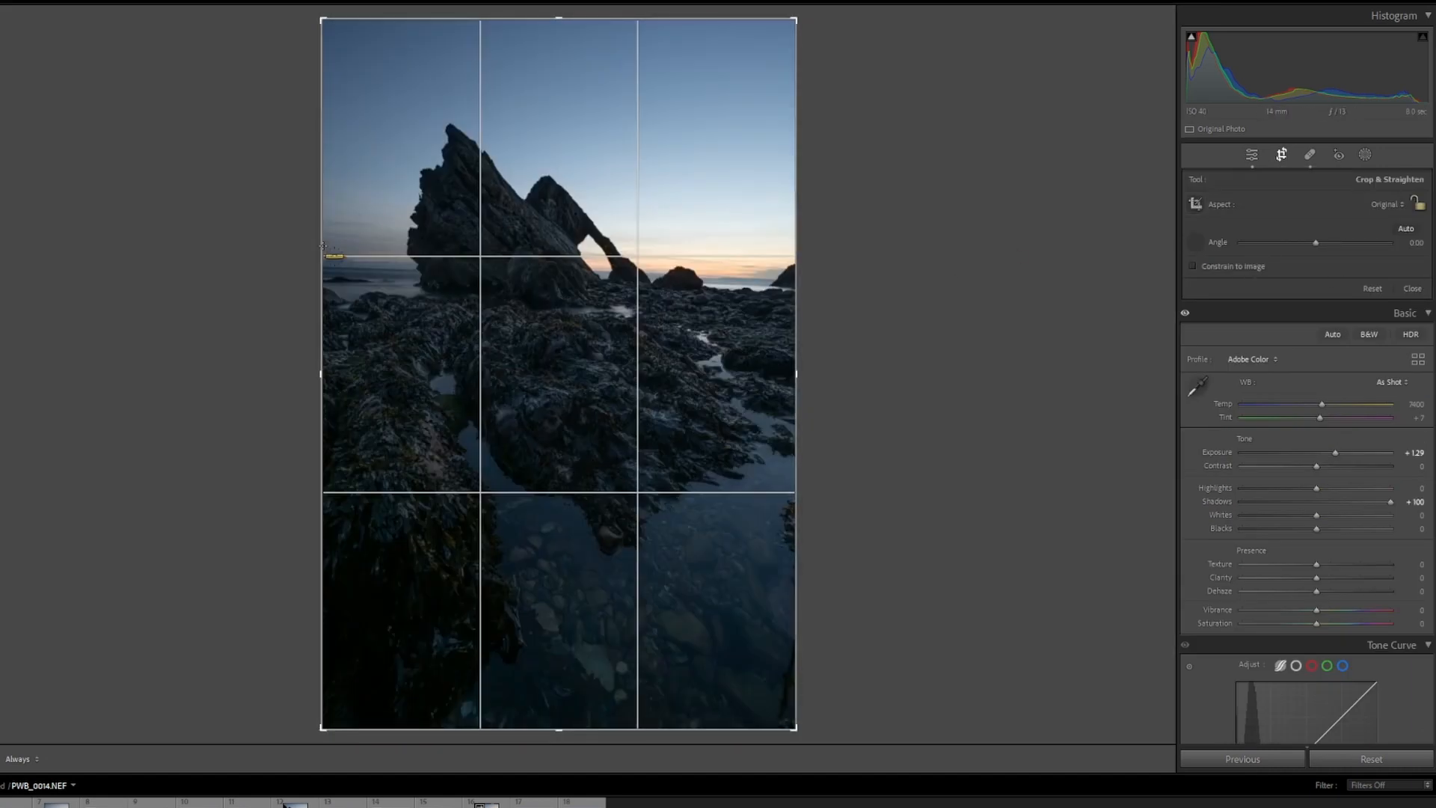
left_click_drag(343, 267, 768, 287)
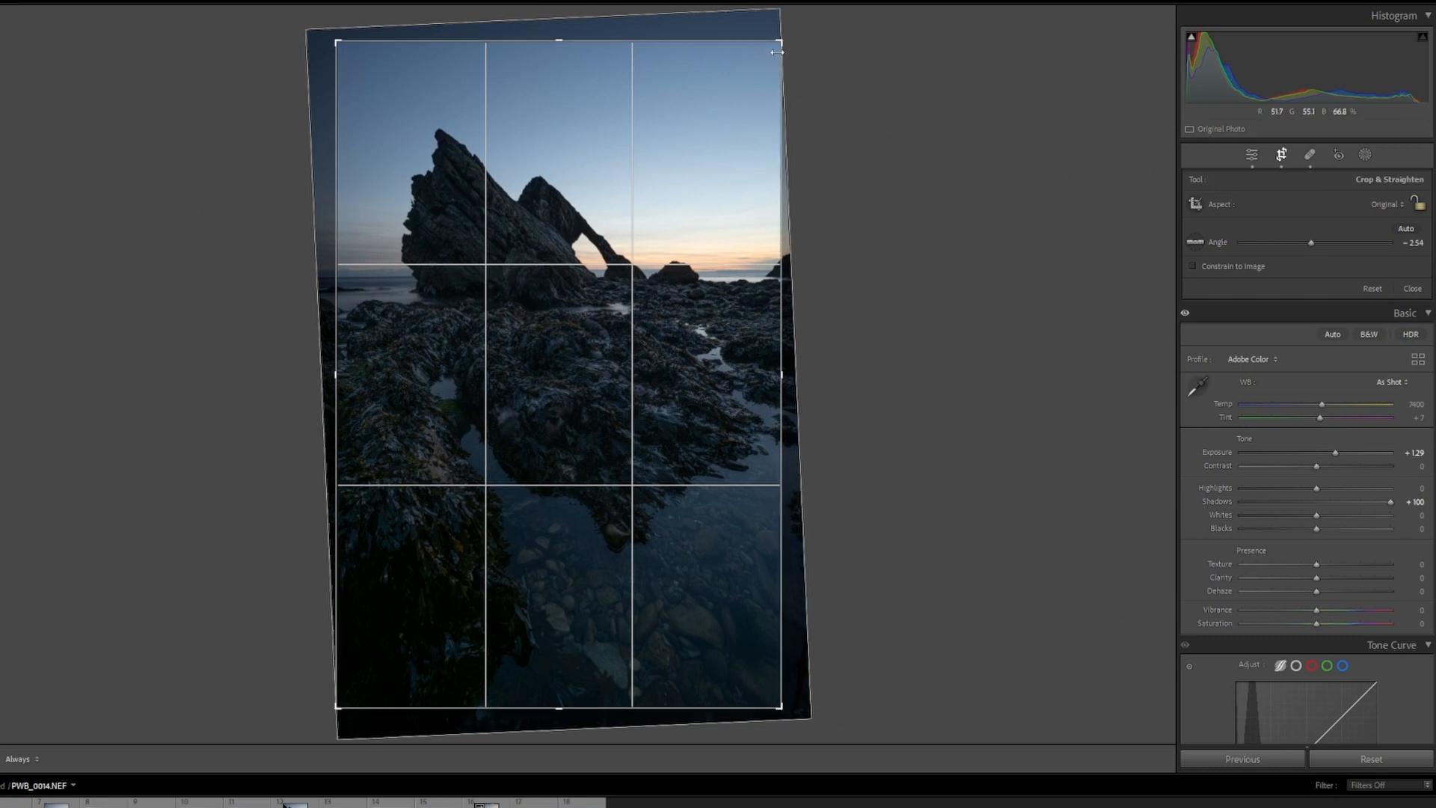
Tighten the crop slightly around the rock and reposition the photo so the horizon sits near the upper third line, and apply it
left_click_drag(778, 43, 770, 50)
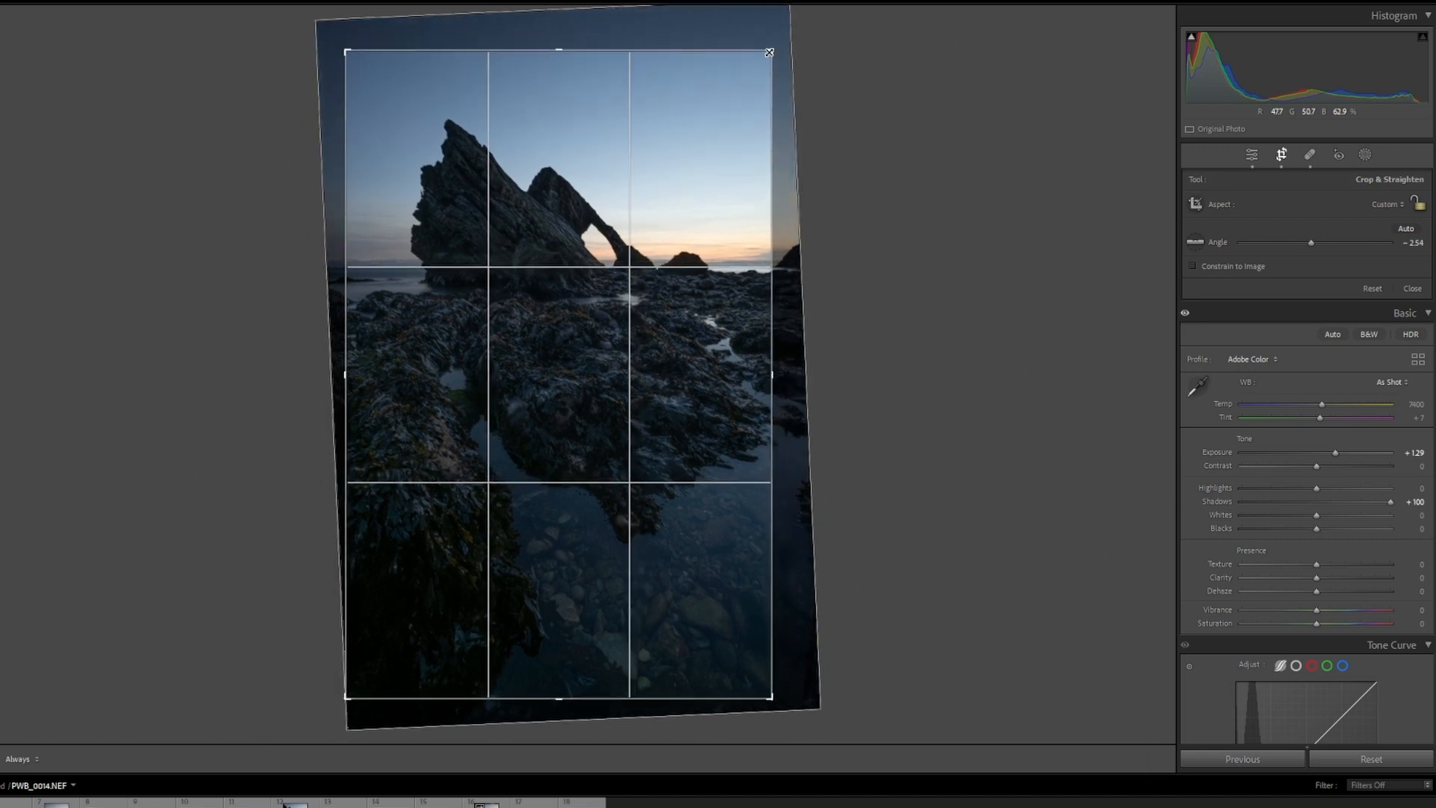
left_click_drag(594, 300, 596, 308)
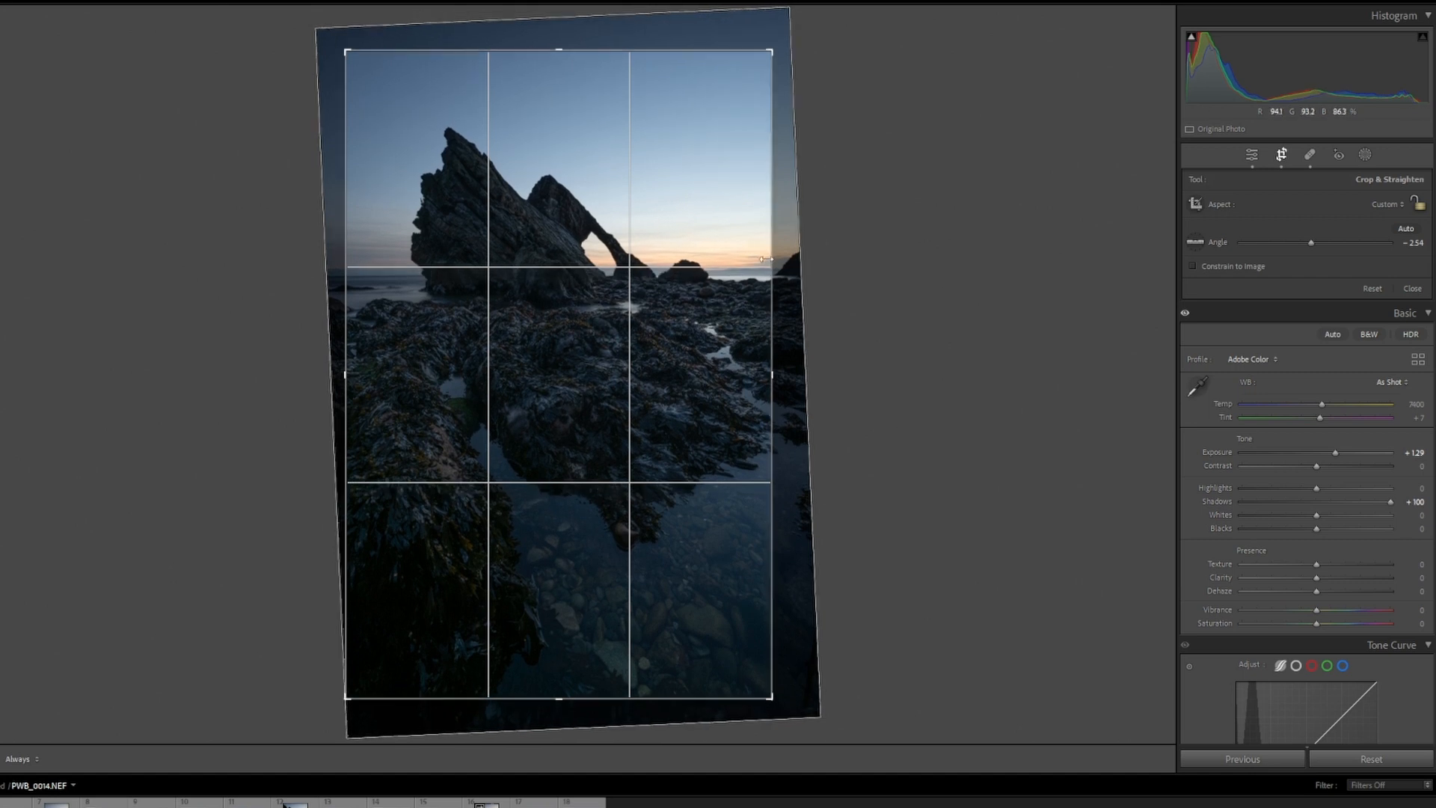
left_click_drag(676, 316, 676, 311)
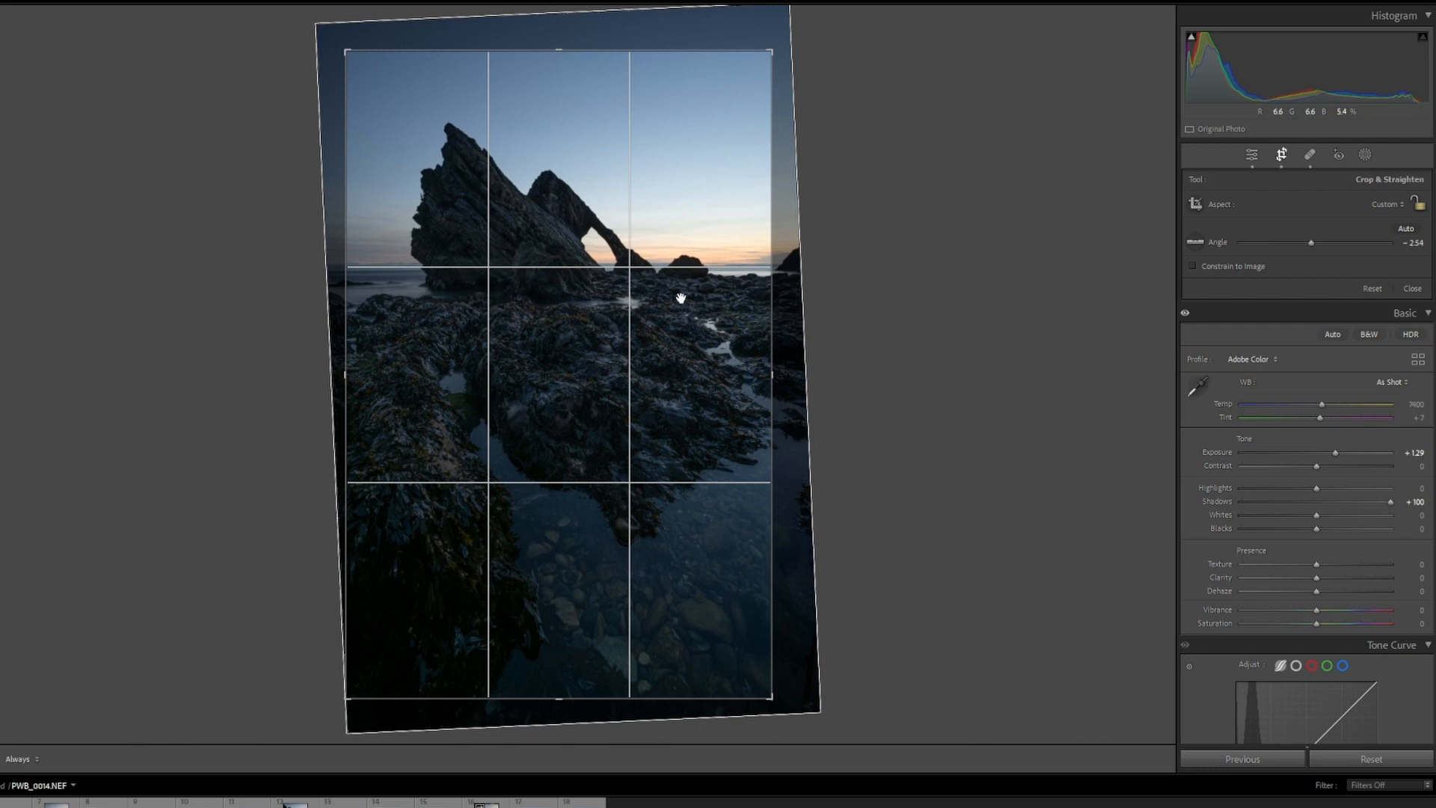
key("Return")
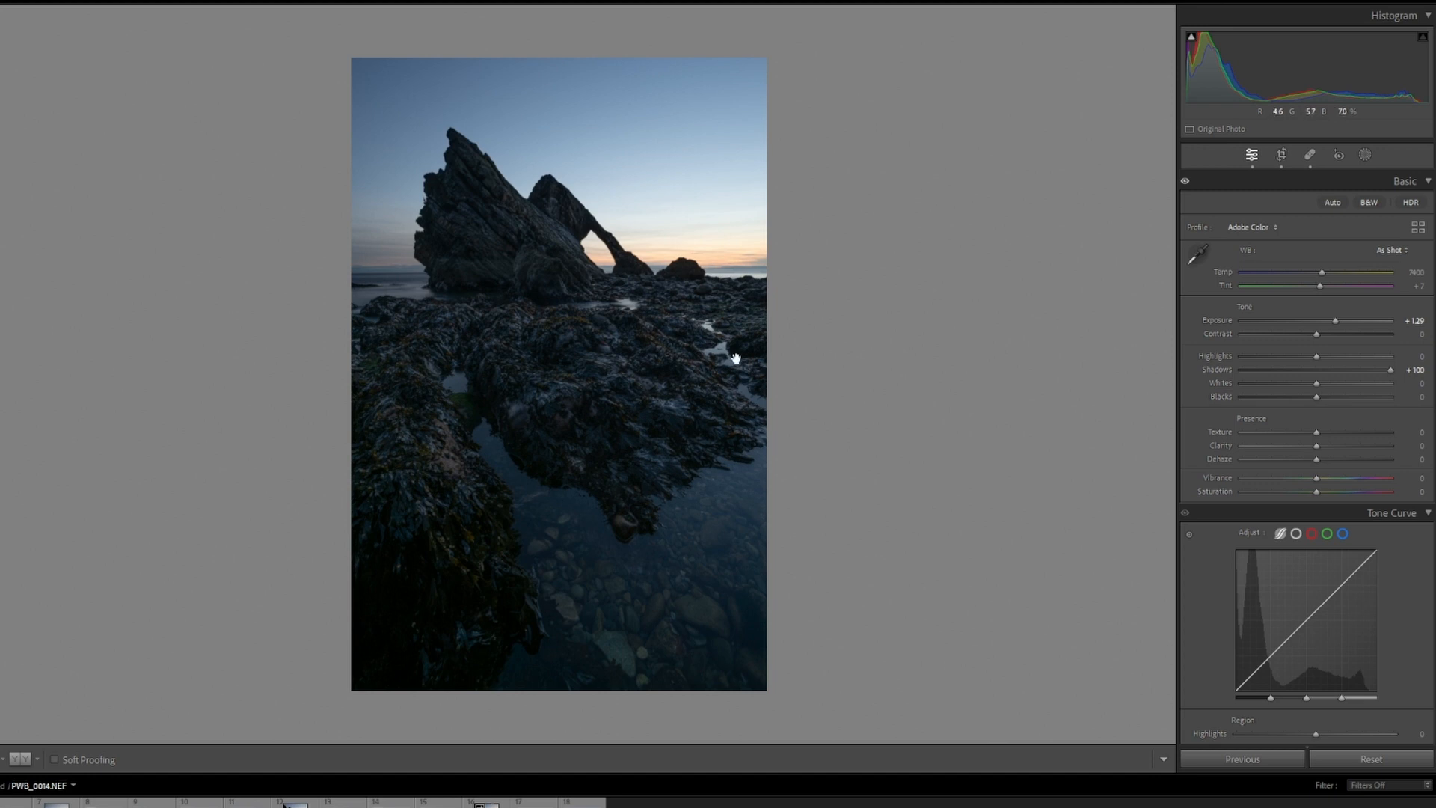
Create a sky mask, lower its exposure slightly, and return to the global adjustments
left_click(1365, 156)
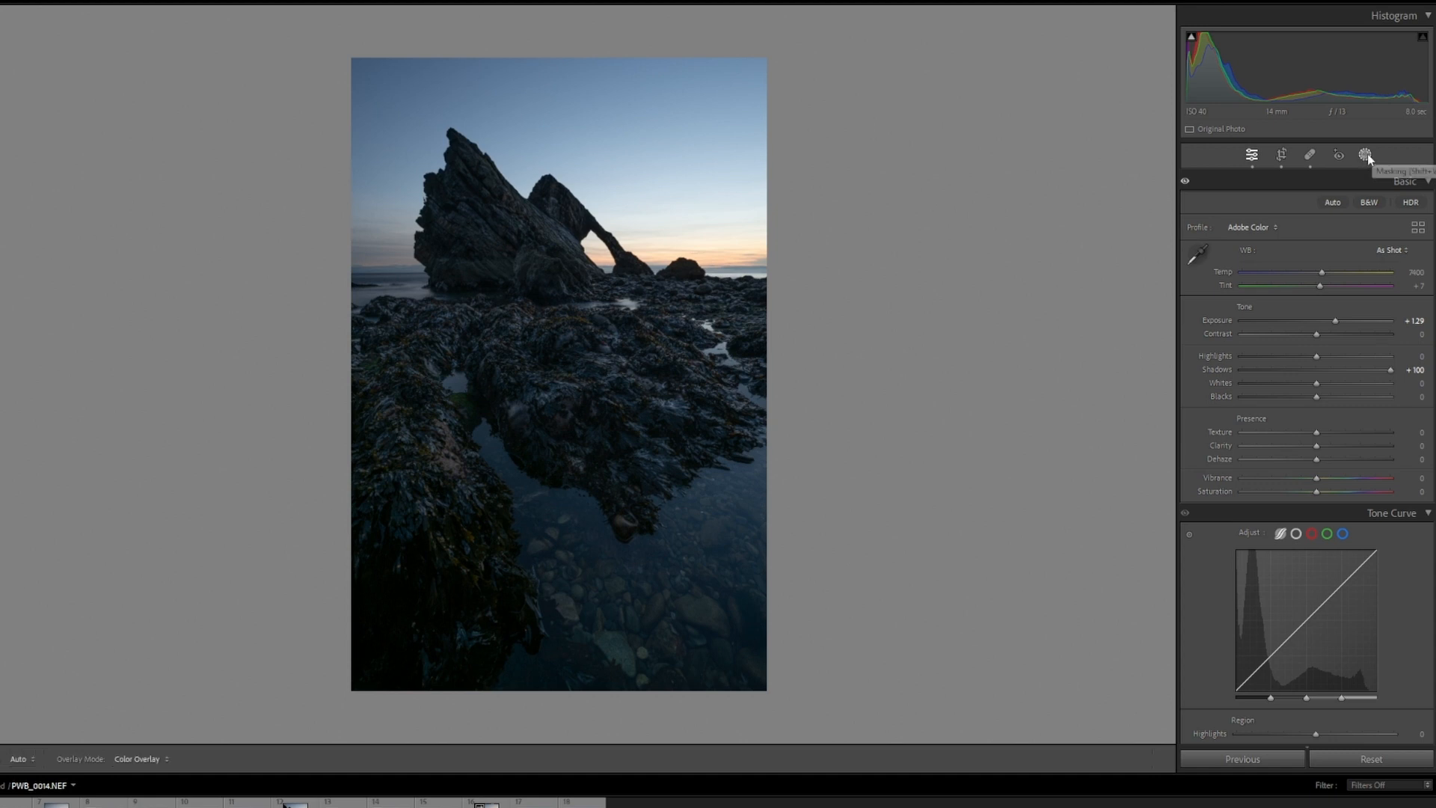
left_click(1365, 156)
key("shift+w")
left_click(1366, 154)
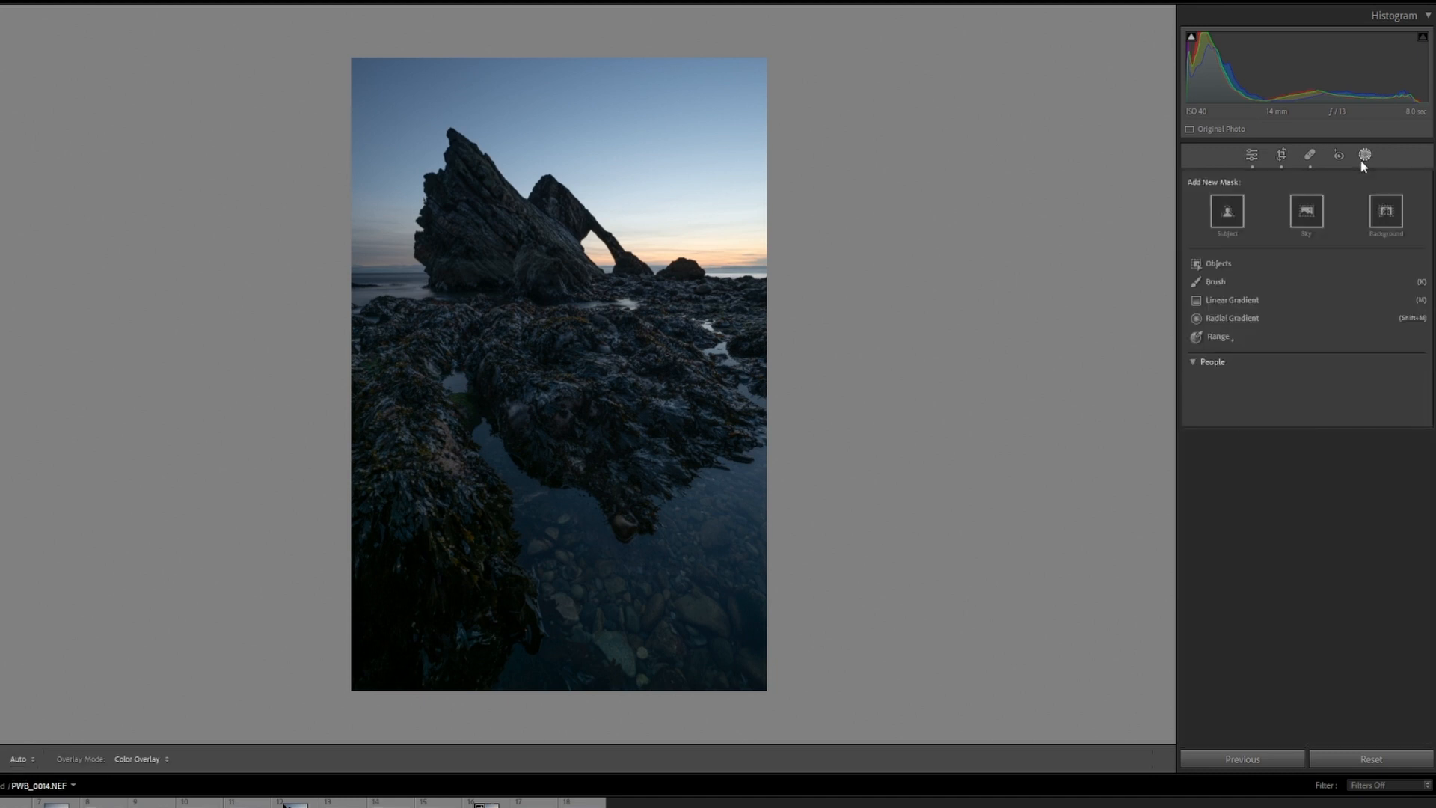
left_click(1309, 214)
left_click(1307, 217)
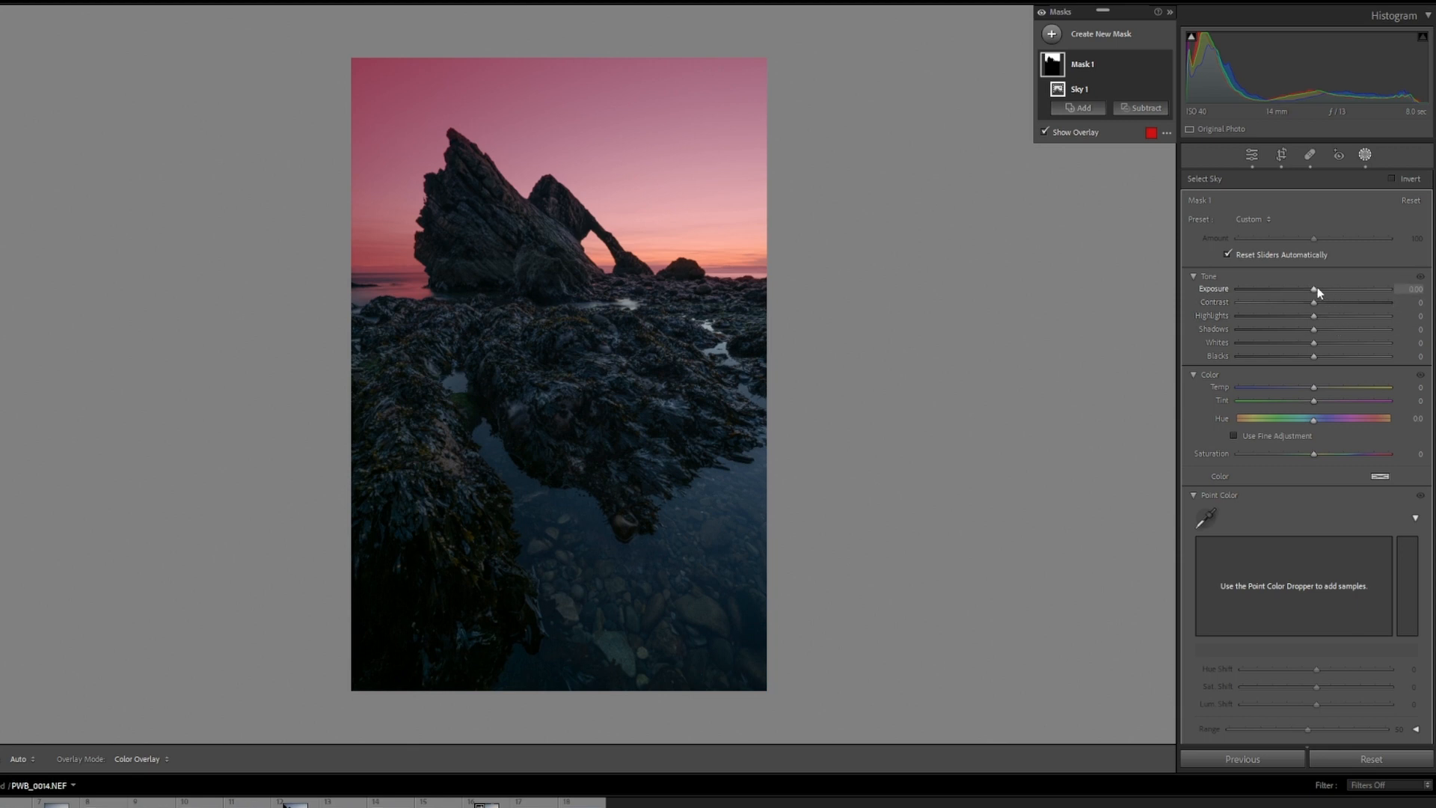
left_click_drag(1317, 290, 1303, 317)
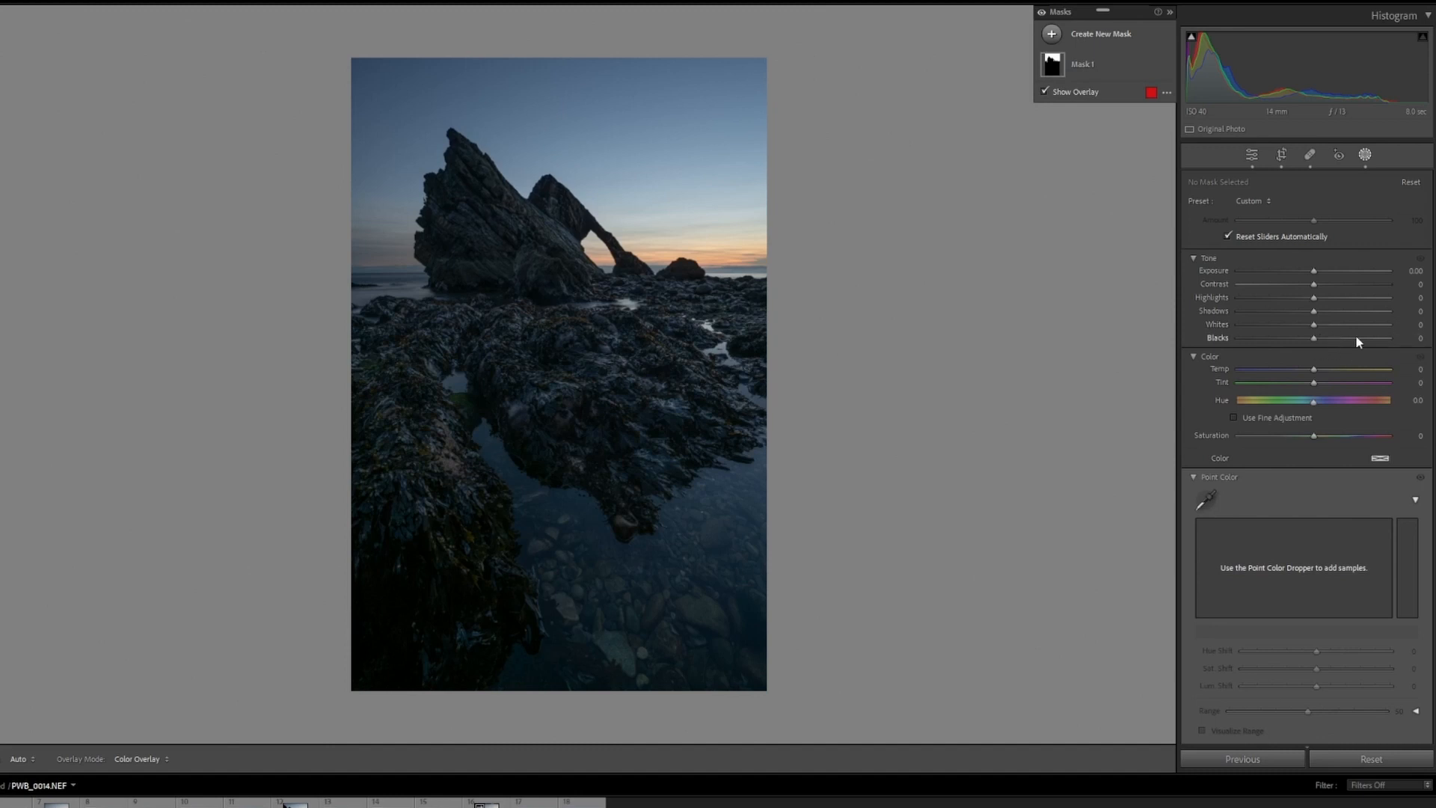
left_click(1364, 156)
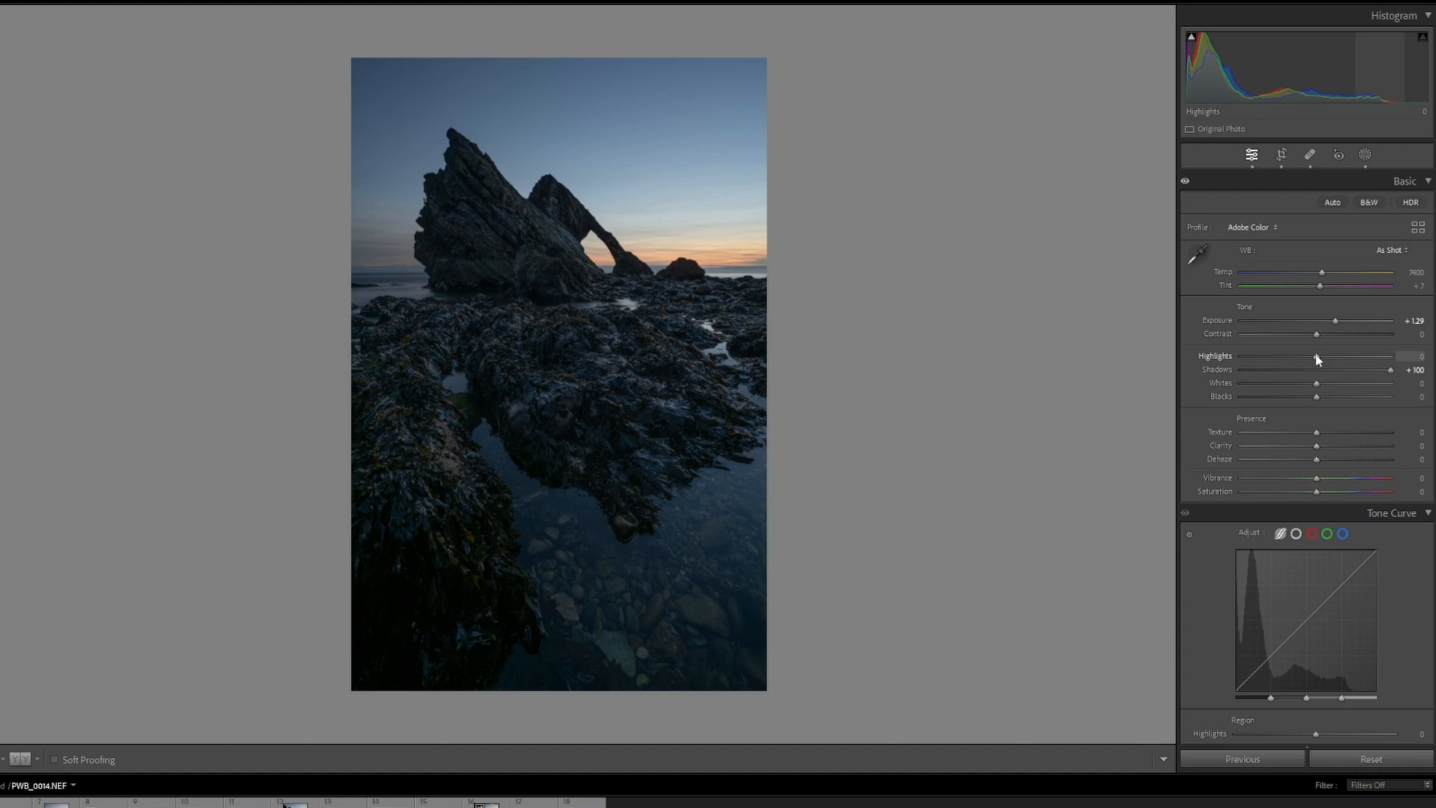
Set the global Highlights to -14, Exposure to +1.88 and Blacks to +24
left_click_drag(1317, 356, 1307, 357)
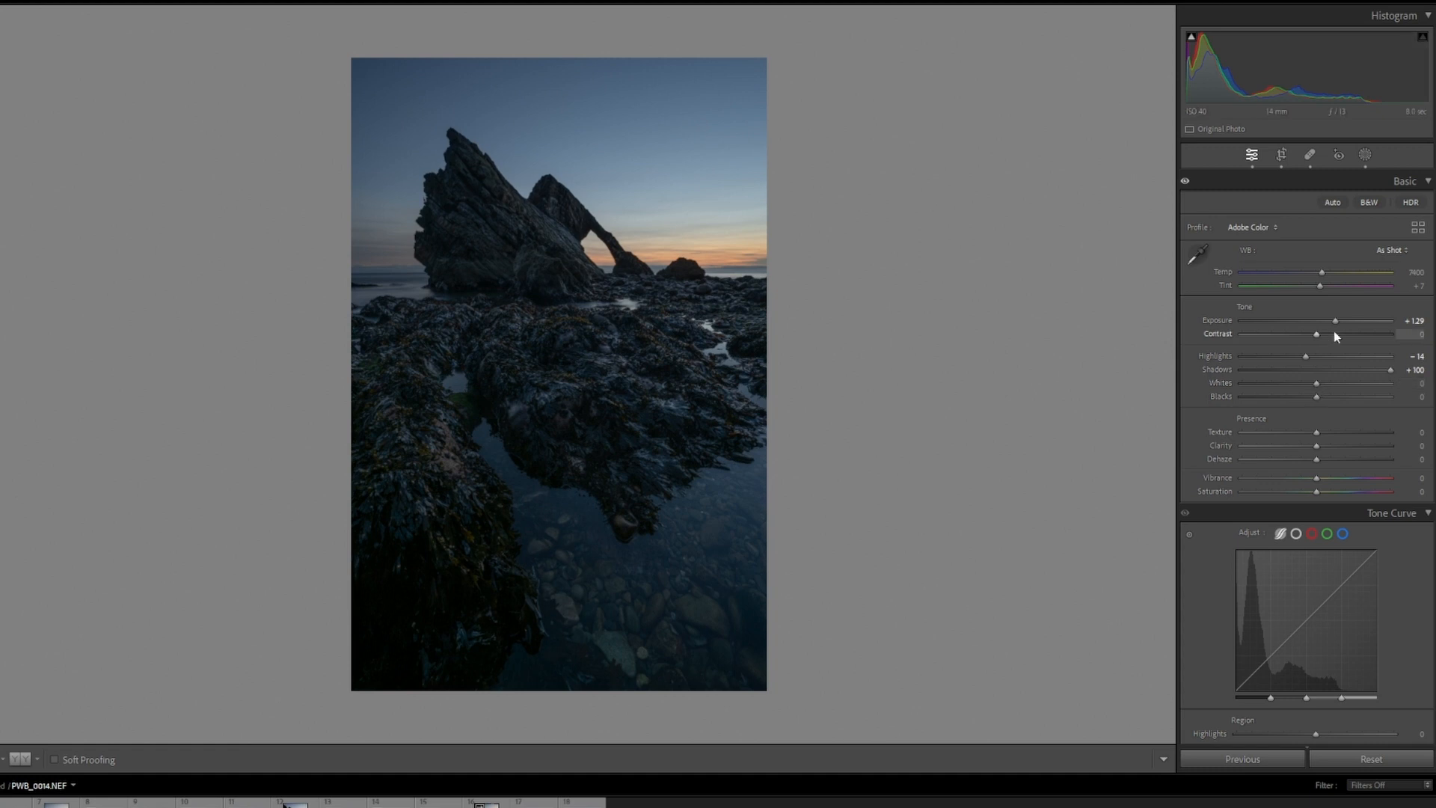
left_click_drag(1333, 325, 1339, 326)
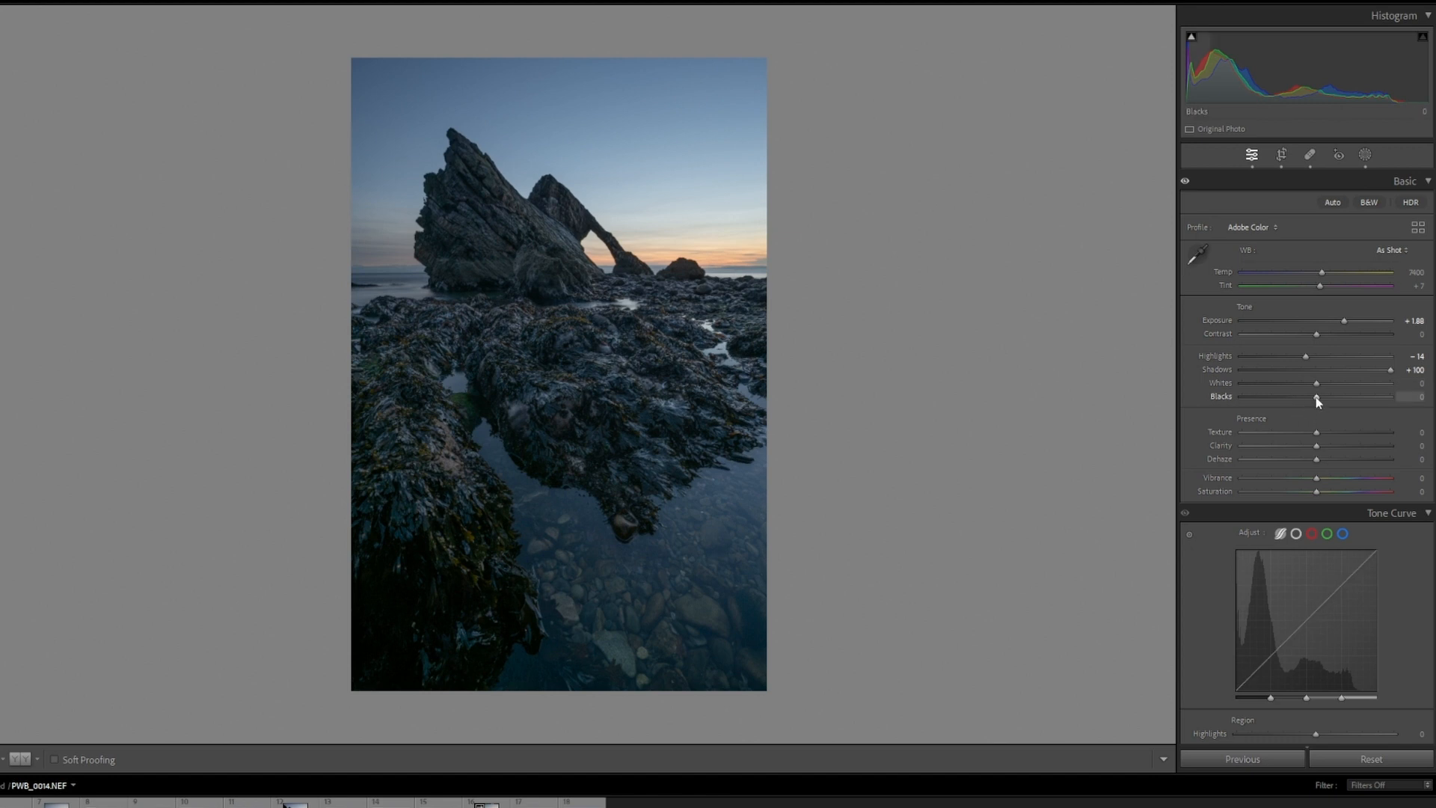
mouse_move(1322, 401)
left_mouse_down()
mouse_move(1377, 388)
mouse_move(1332, 392)
left_mouse_up()
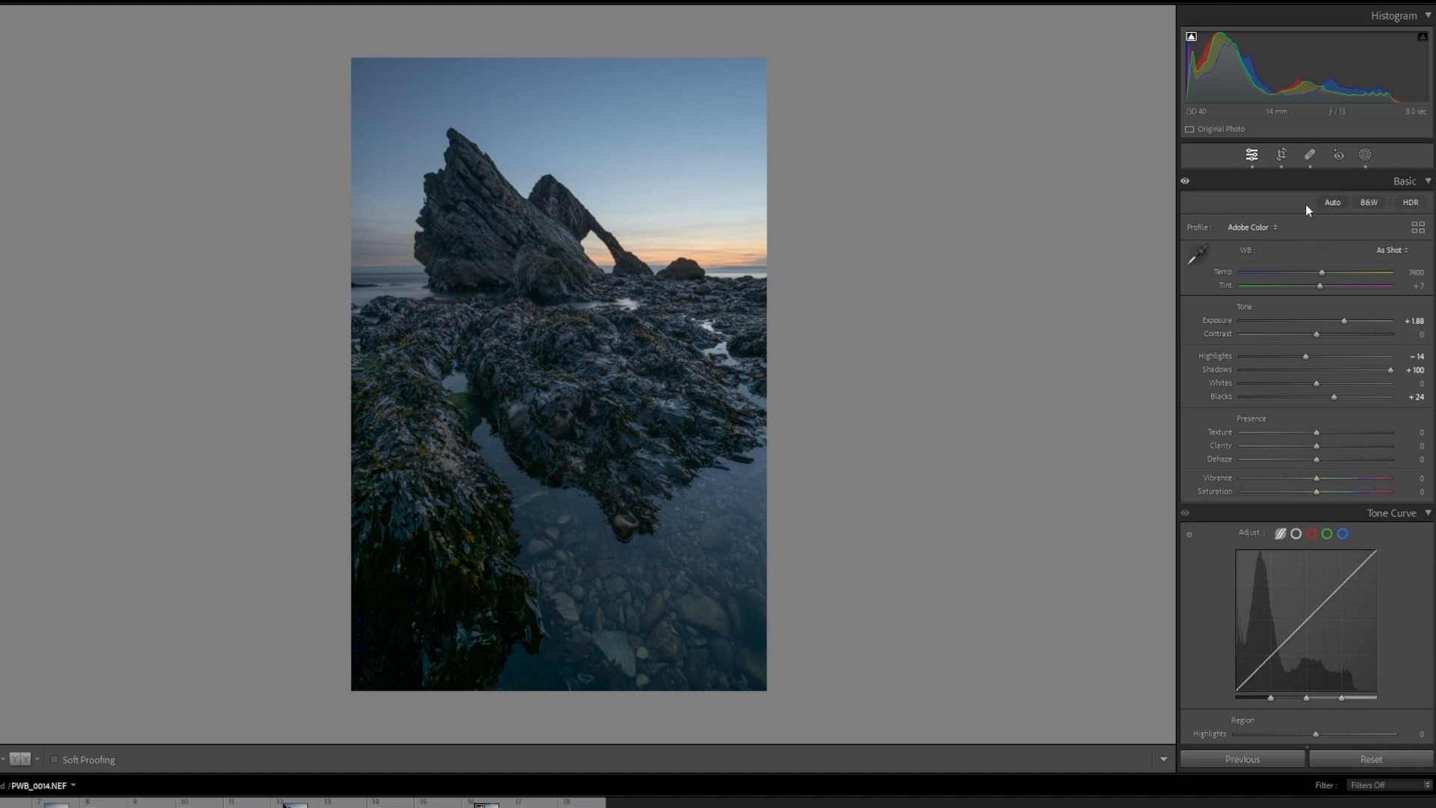
Create a brush mask with Blacks at 71 and paint it over the dark seaweed in the photo's lower-left corner
left_click(1365, 154)
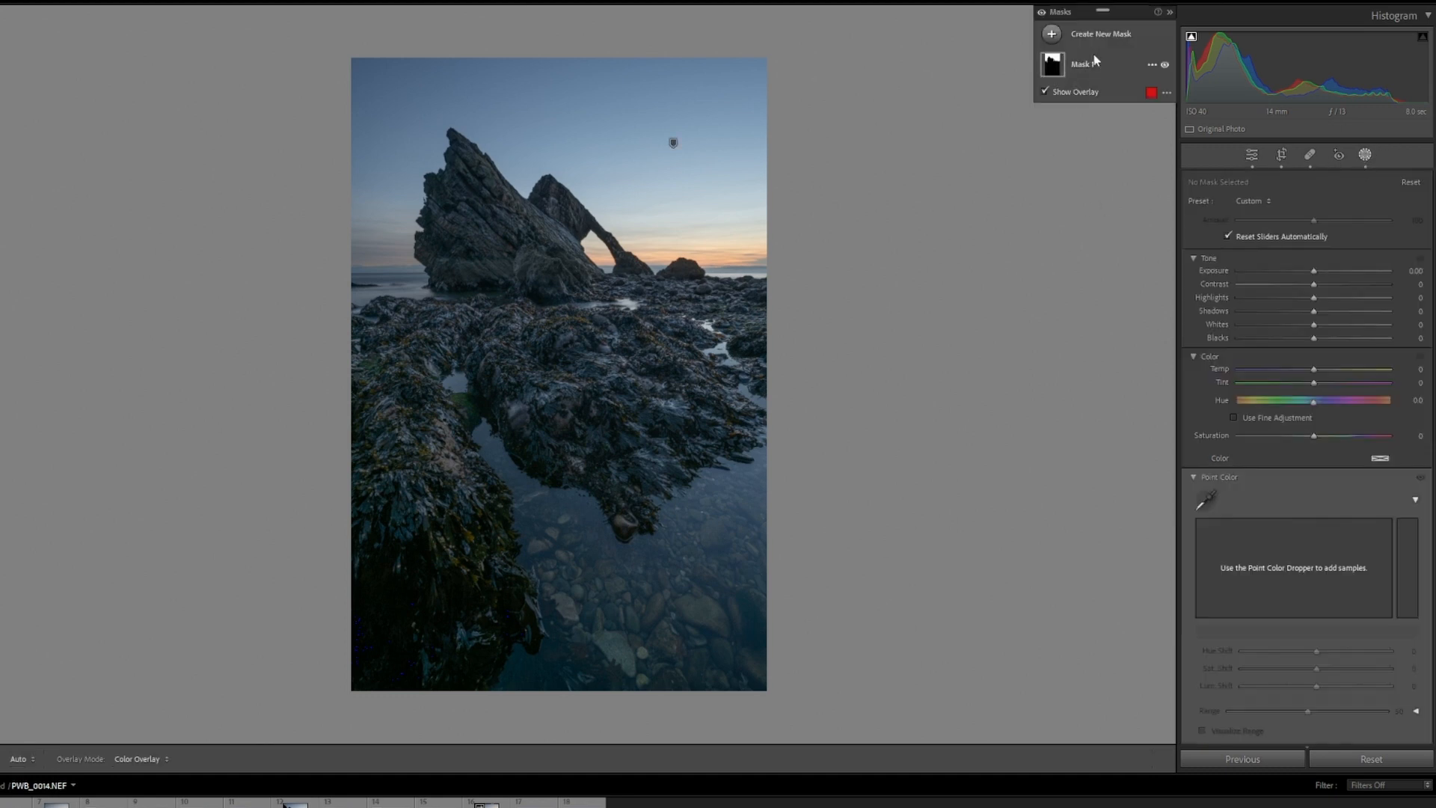
left_click(1110, 36)
left_click(1116, 158)
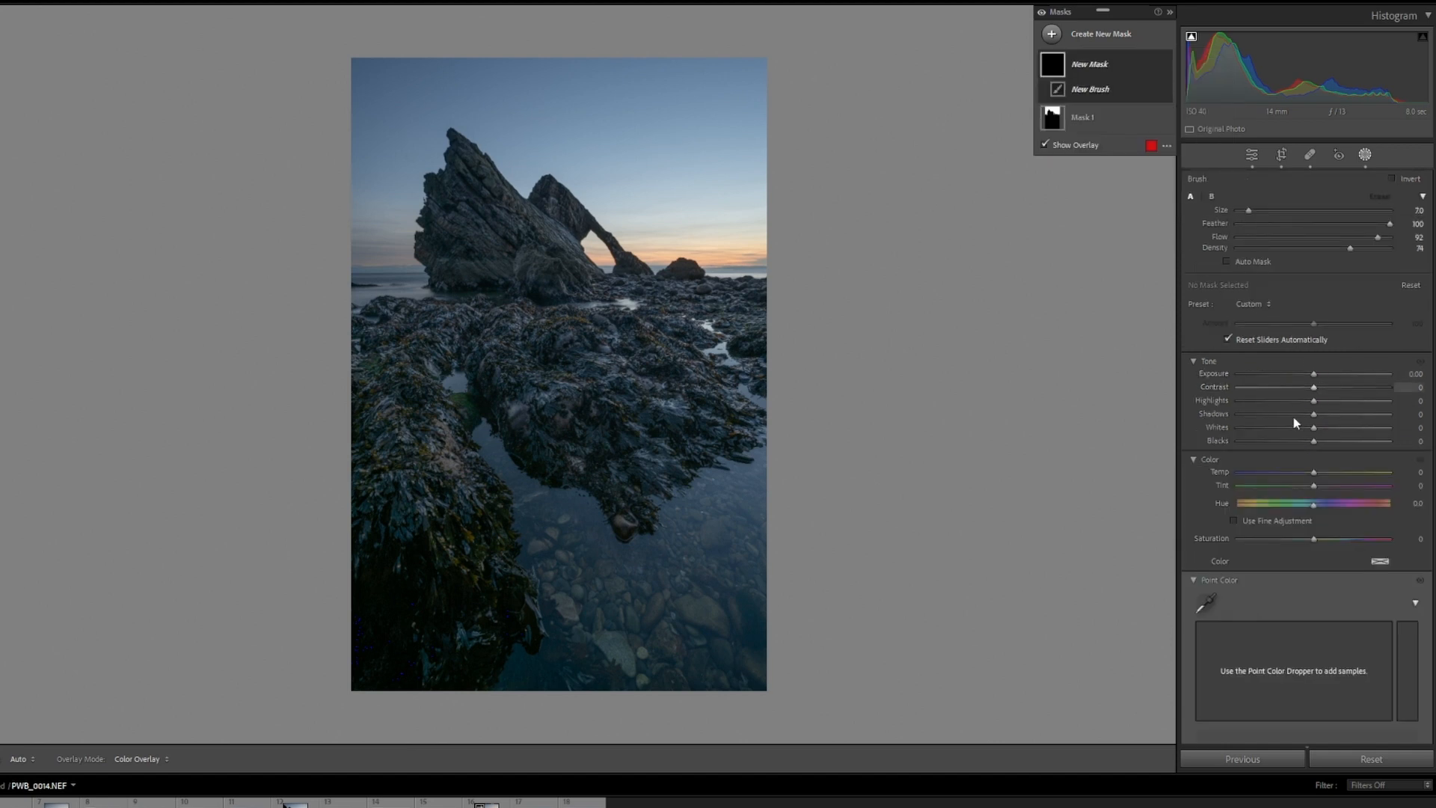
left_click_drag(1314, 441, 1367, 441)
left_click_drag(374, 591, 385, 636)
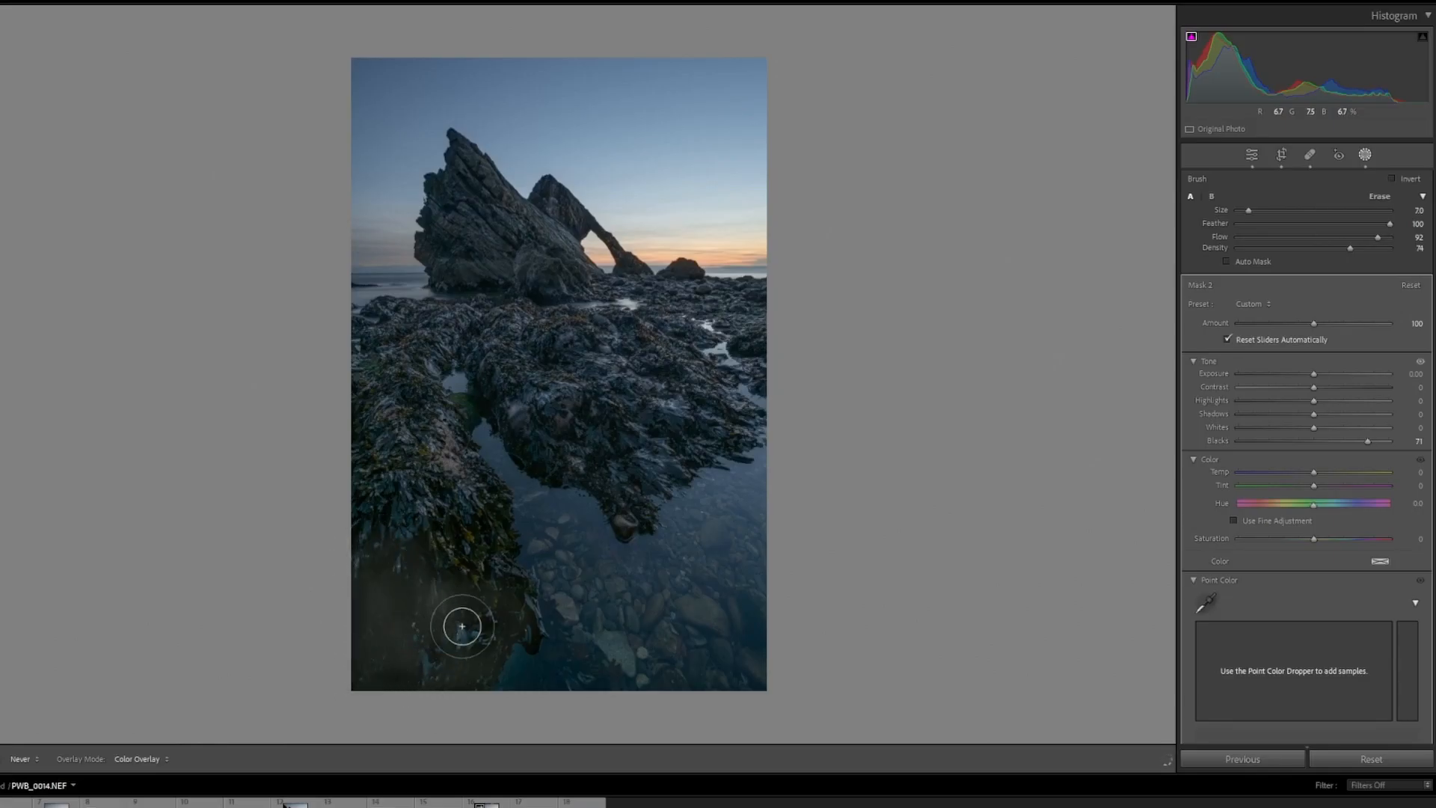
left_click_drag(457, 635, 488, 611)
Set the seaweed brush mask's Shadows to 35 and Blacks to 18, and leave masking
left_click_drag(1368, 441, 1342, 443)
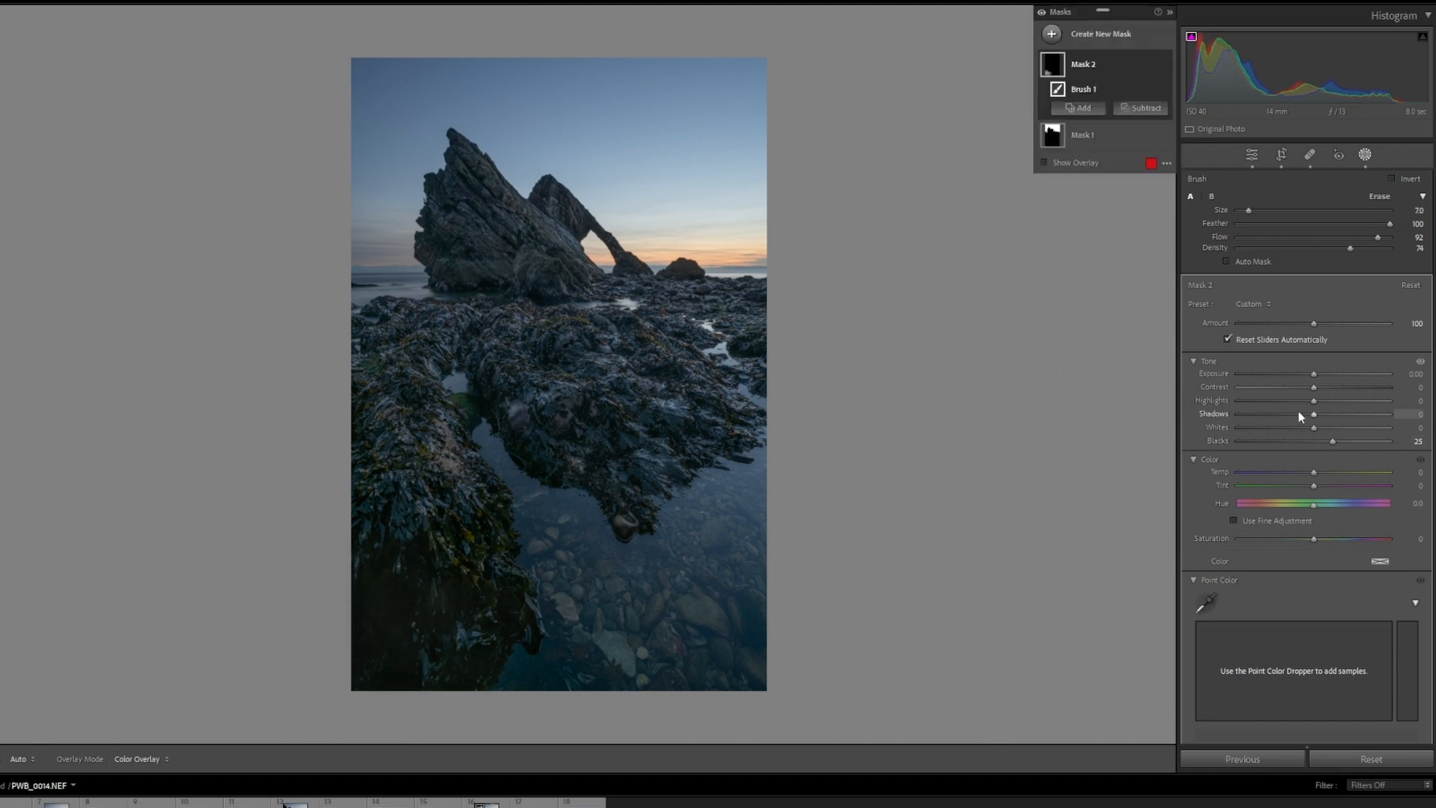
left_click_drag(1315, 413, 1317, 415)
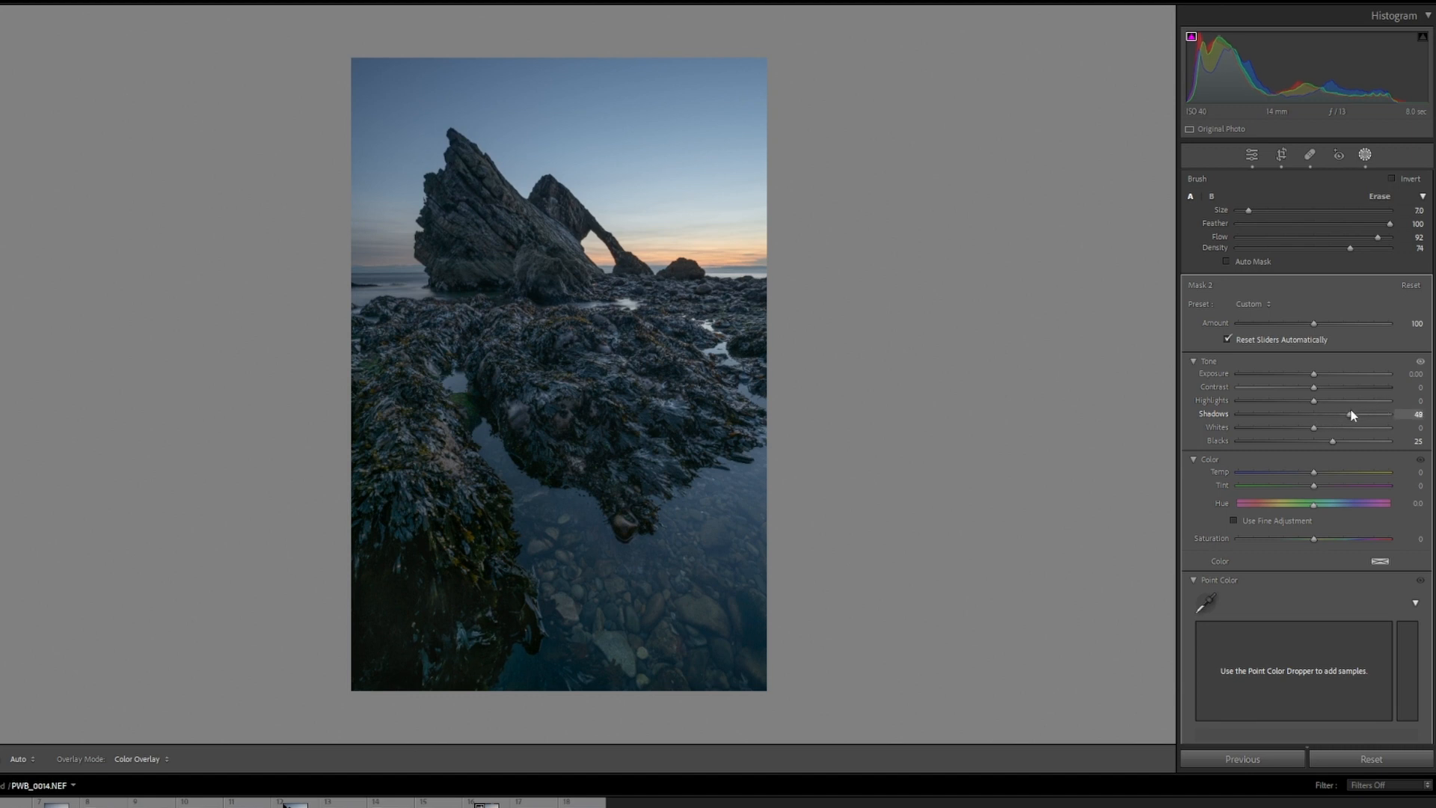
left_click_drag(1344, 416, 1342, 415)
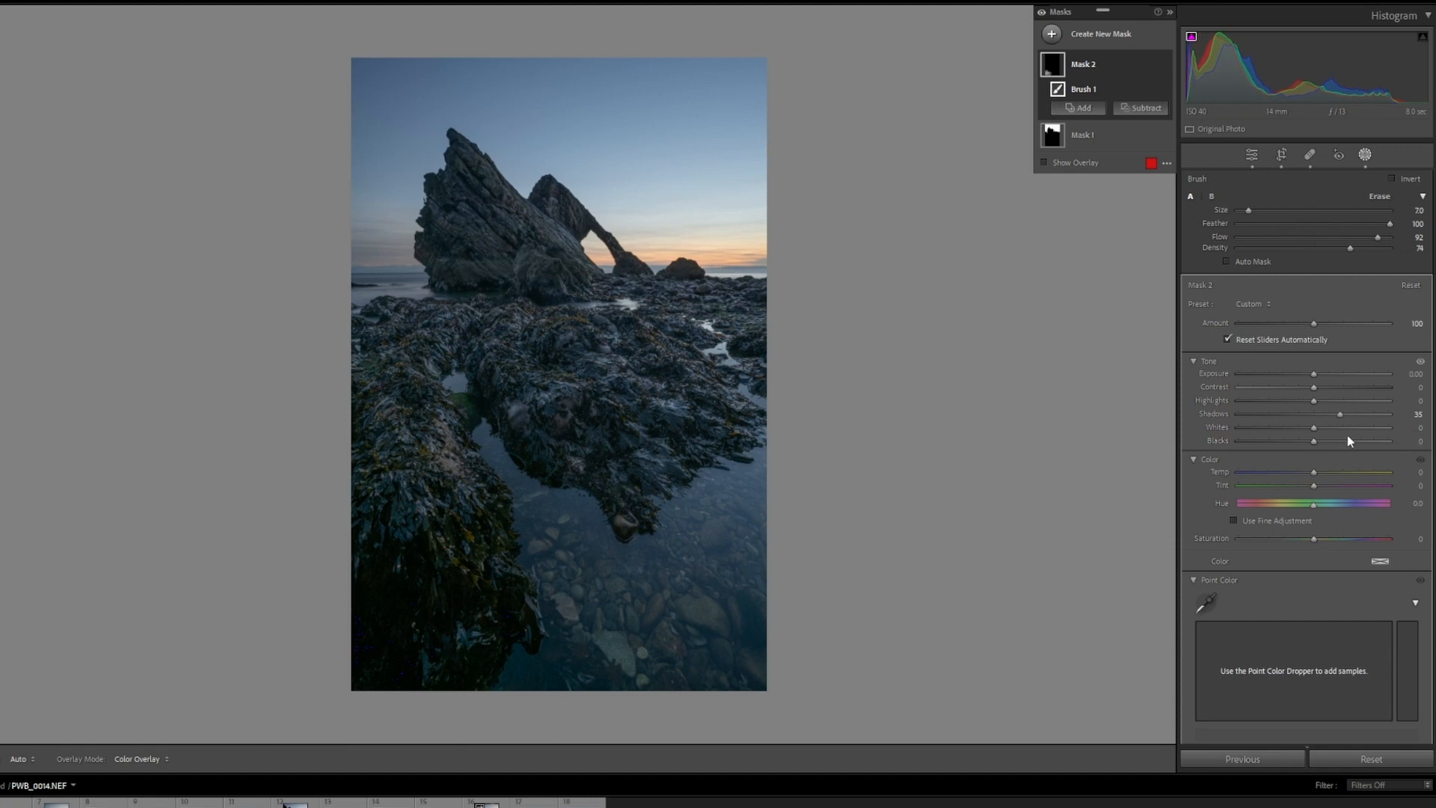
left_click_drag(1313, 441, 1330, 445)
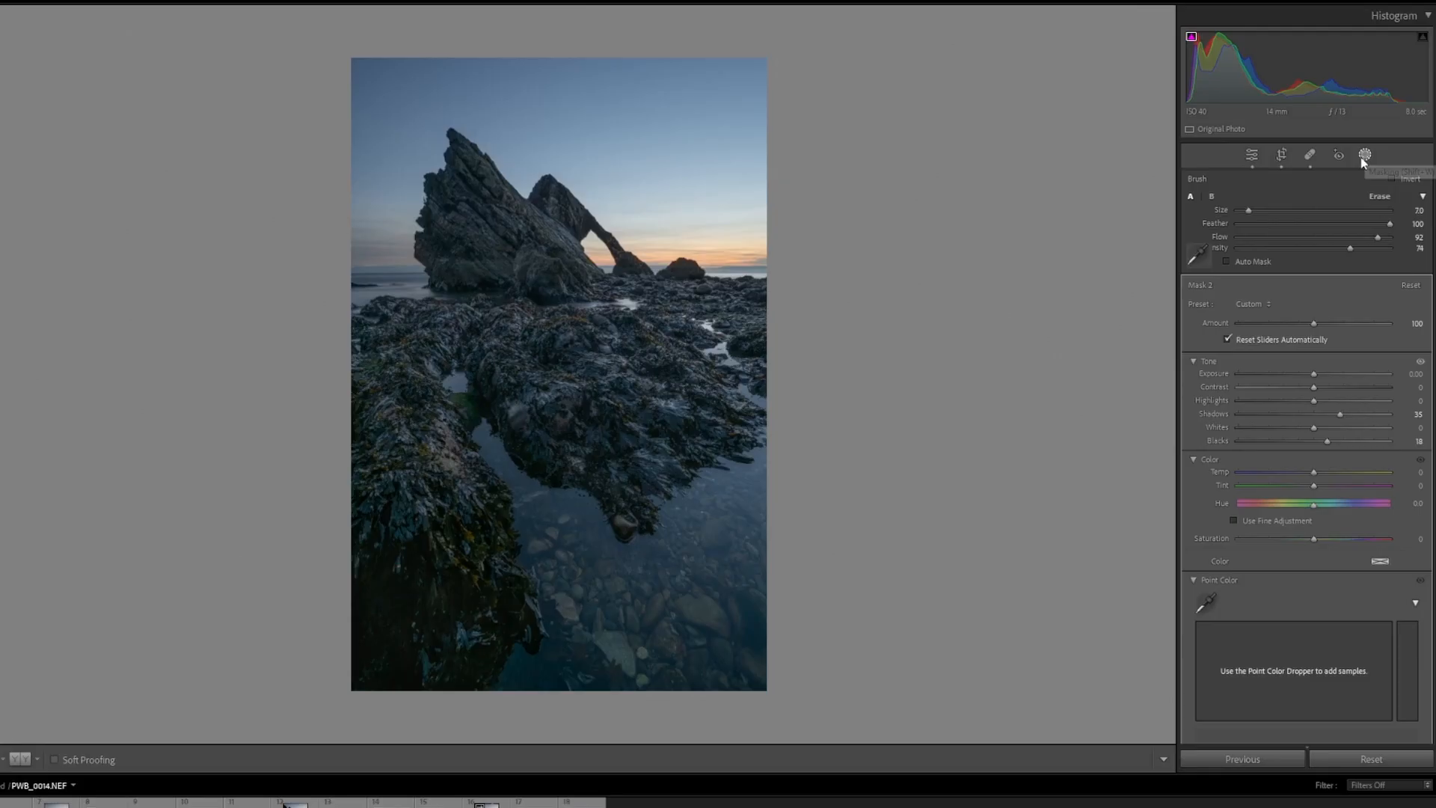
left_click(1364, 155)
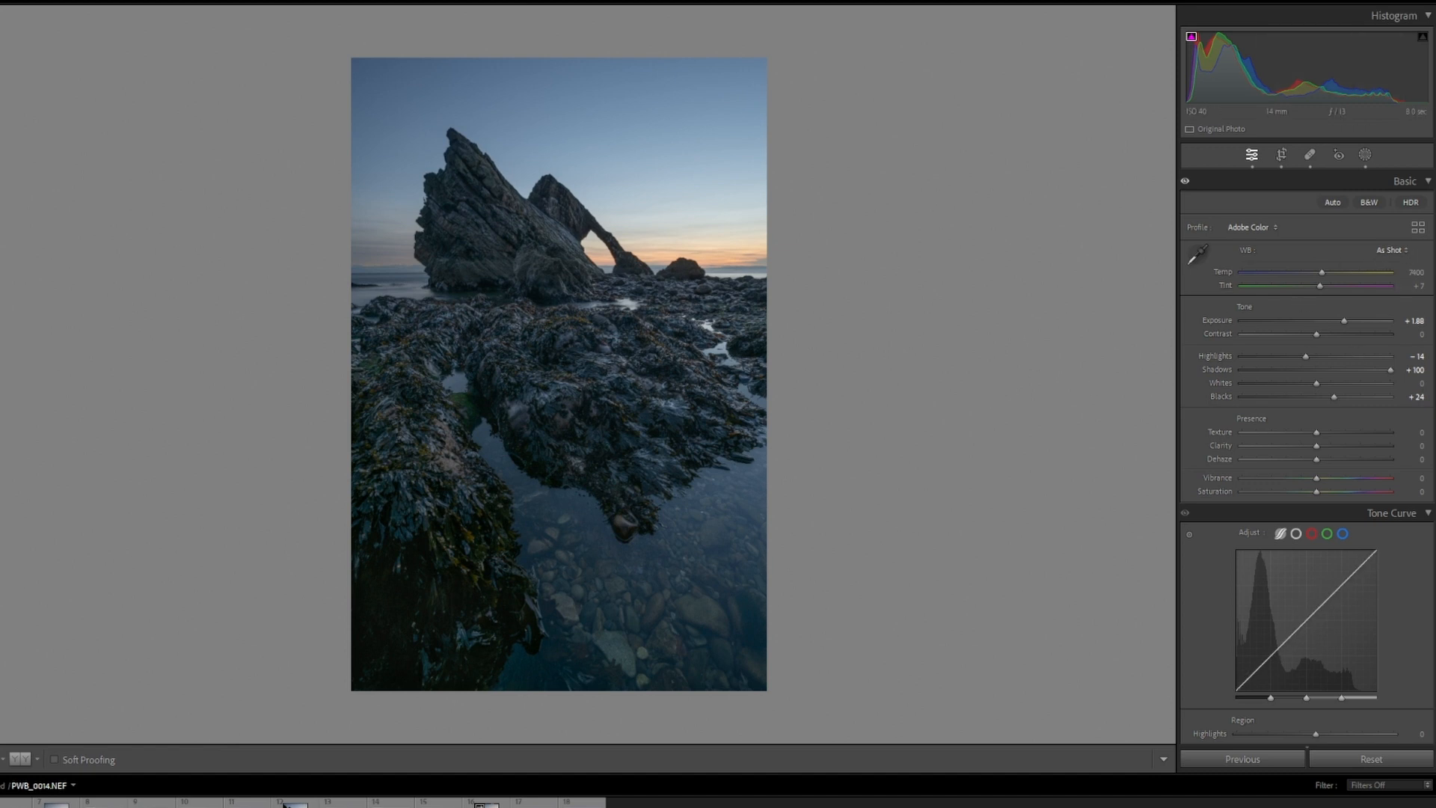
In the color mixer, set Saturation to Red +22, Orange +36, Yellow +21 and Luminance to Orange +15, Yellow +9, Blue -47
scroll(1431, 397, "down", 15)
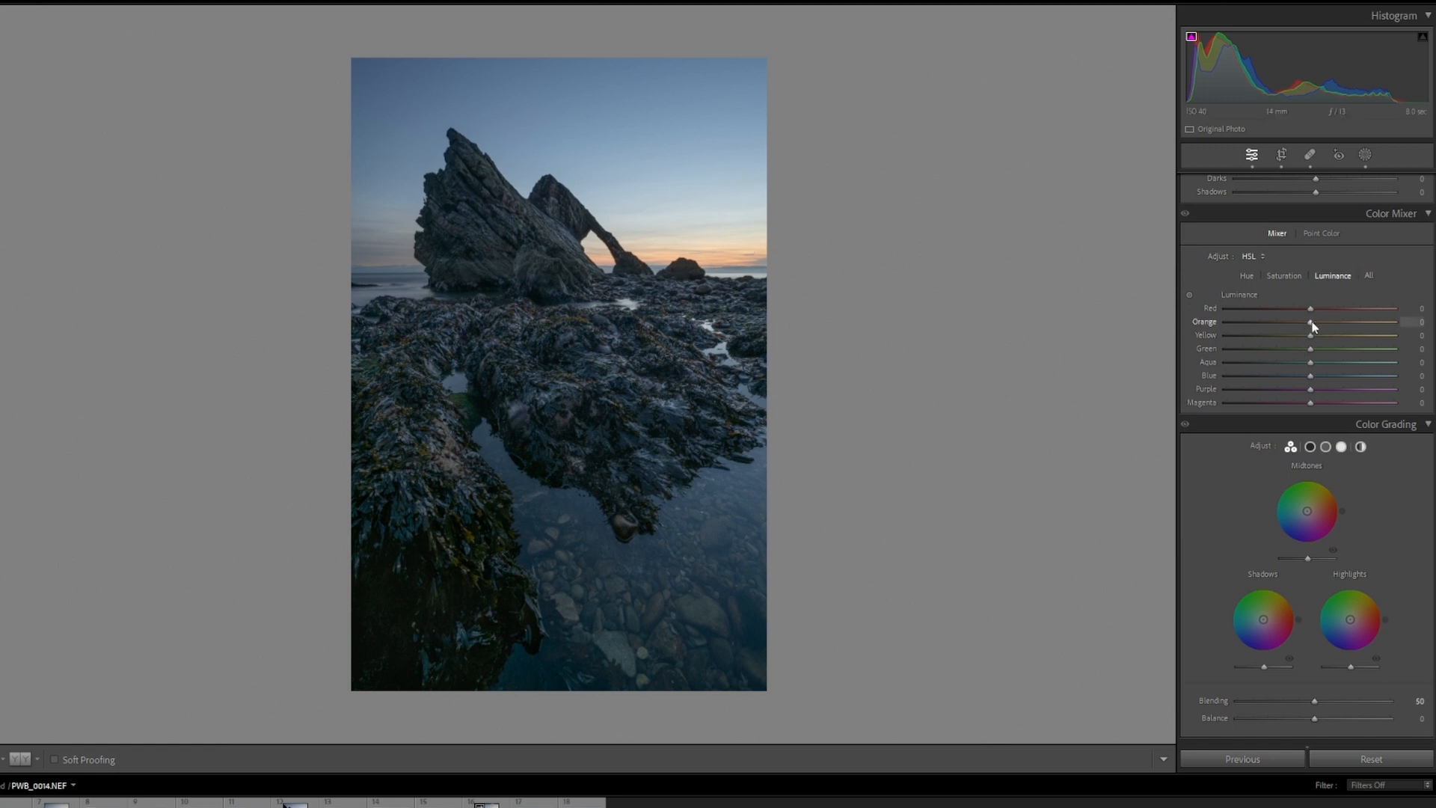
mouse_move(1314, 327)
left_mouse_down()
mouse_move(1351, 320)
mouse_move(1307, 322)
mouse_move(1339, 322)
mouse_move(1333, 336)
left_mouse_up()
left_click(1284, 276)
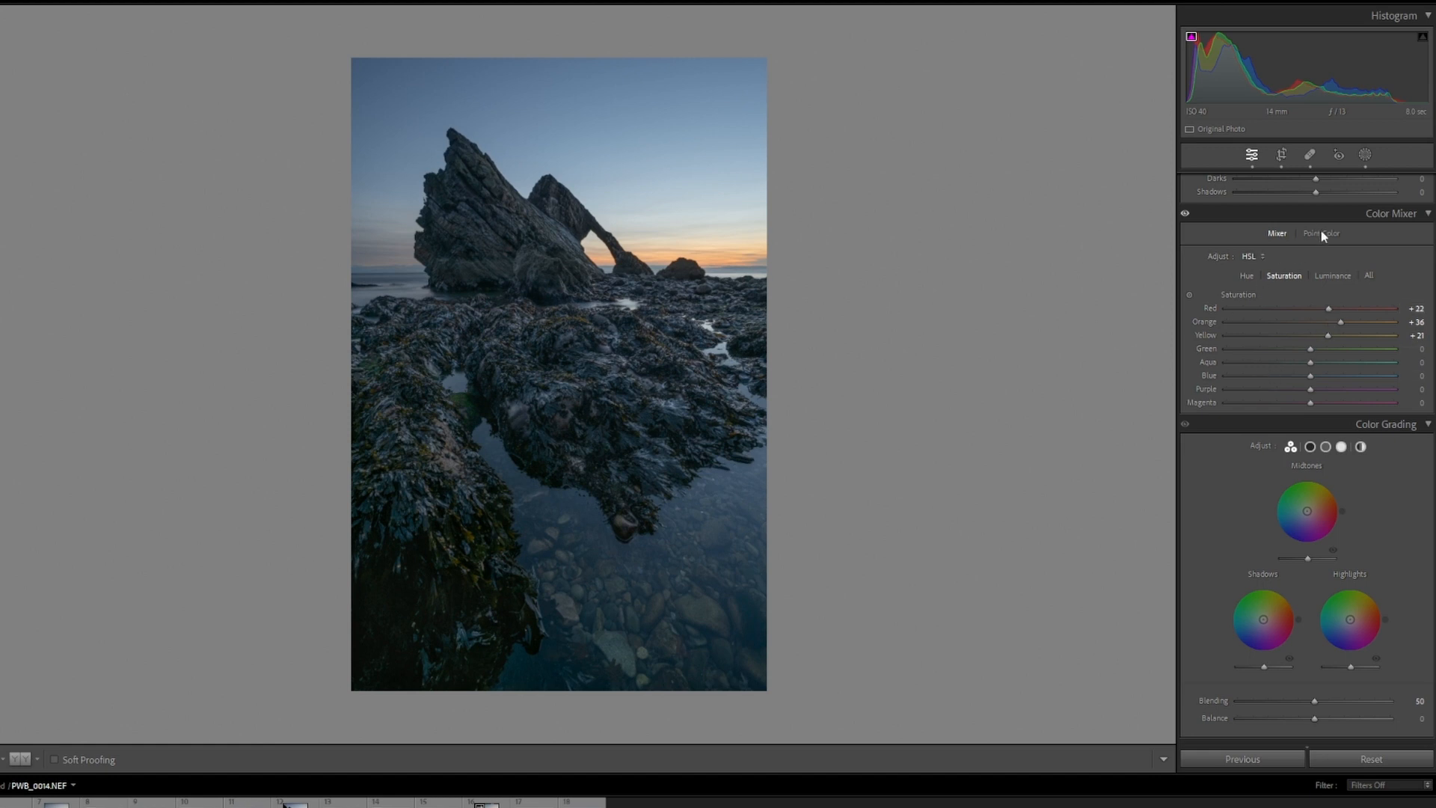
left_click(1333, 275)
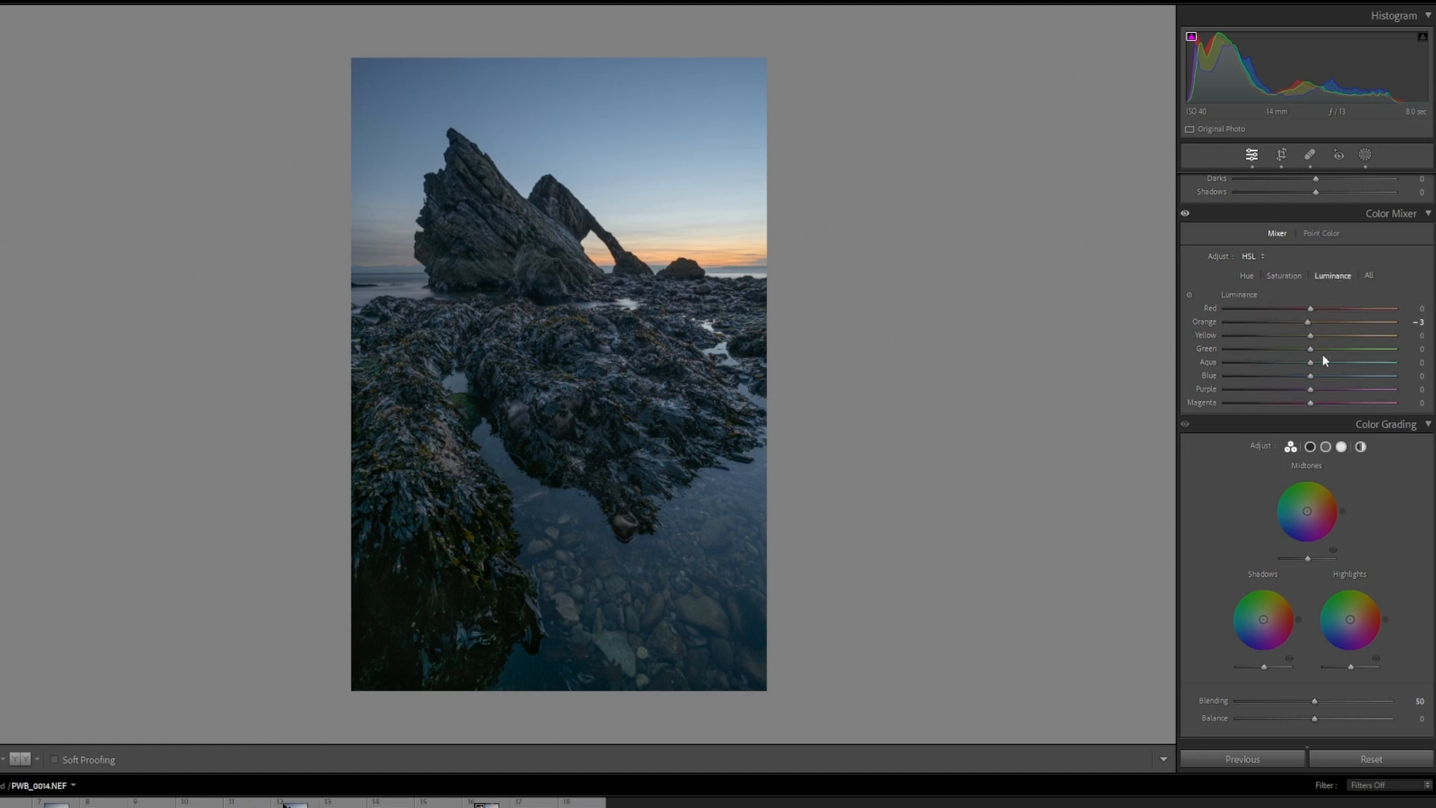
left_click_drag(1310, 321, 1271, 376)
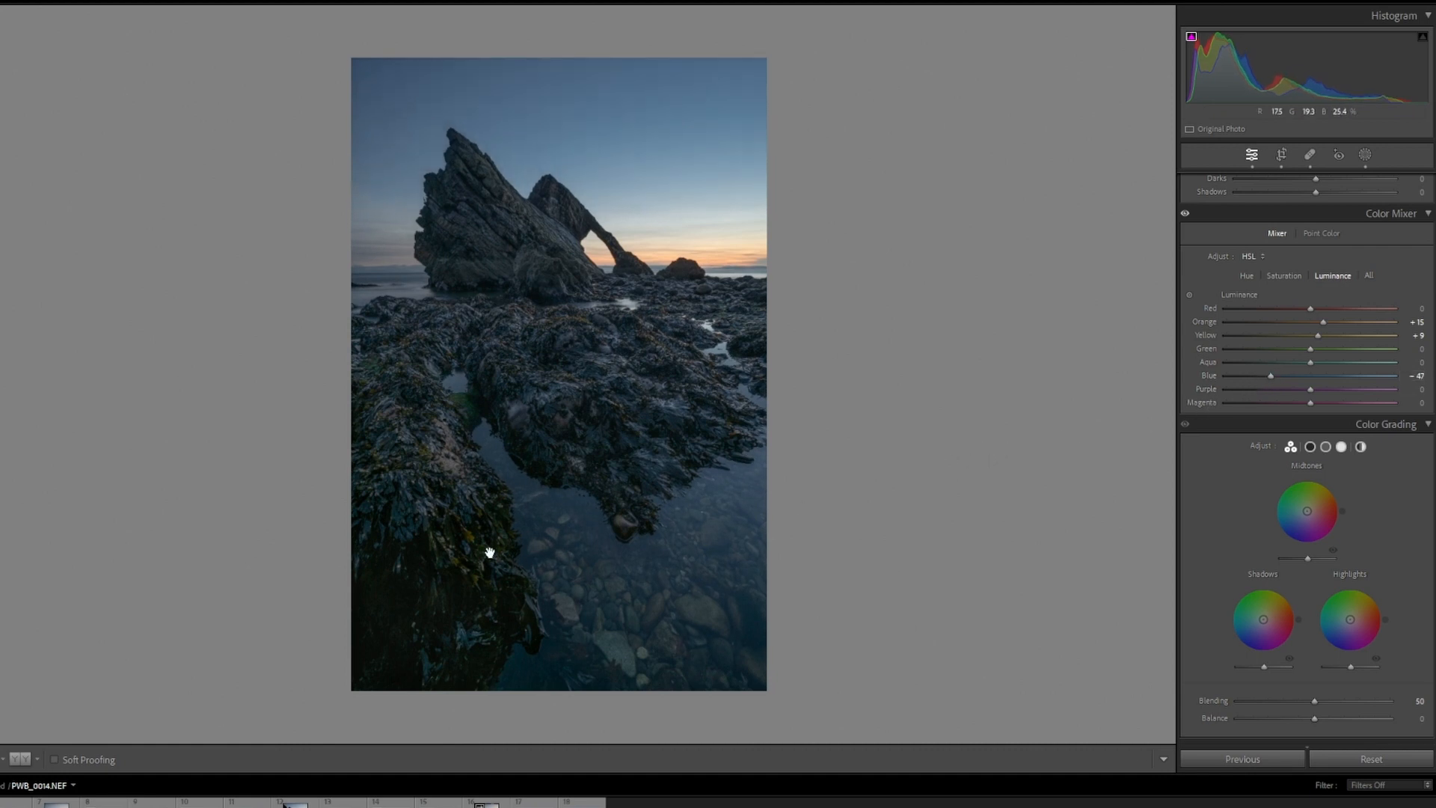
Create a brush mask with Exposure 0.43 and Temp 4, and paint it over the seaweed in the left and middle foreground
left_click(1365, 155)
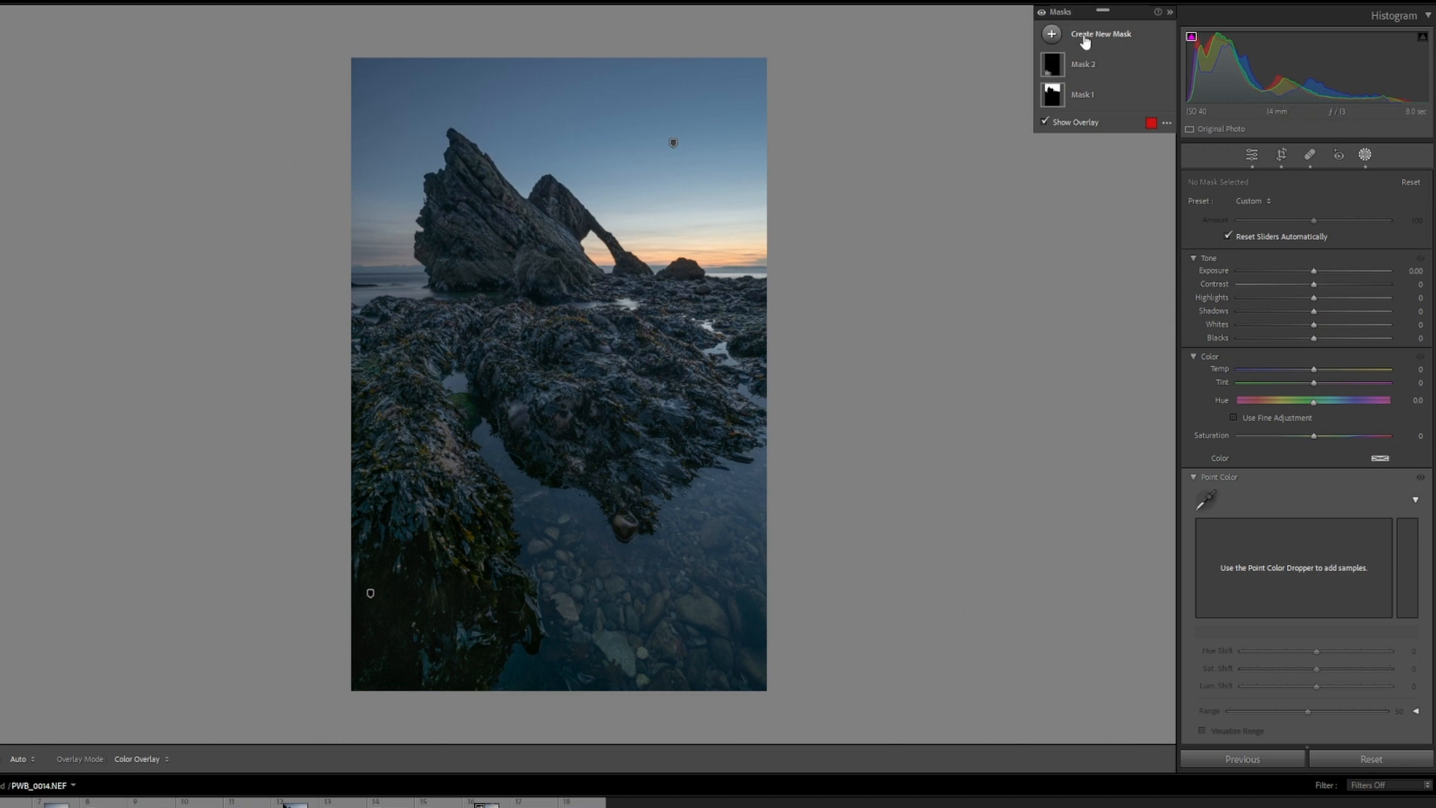
left_click(1117, 42)
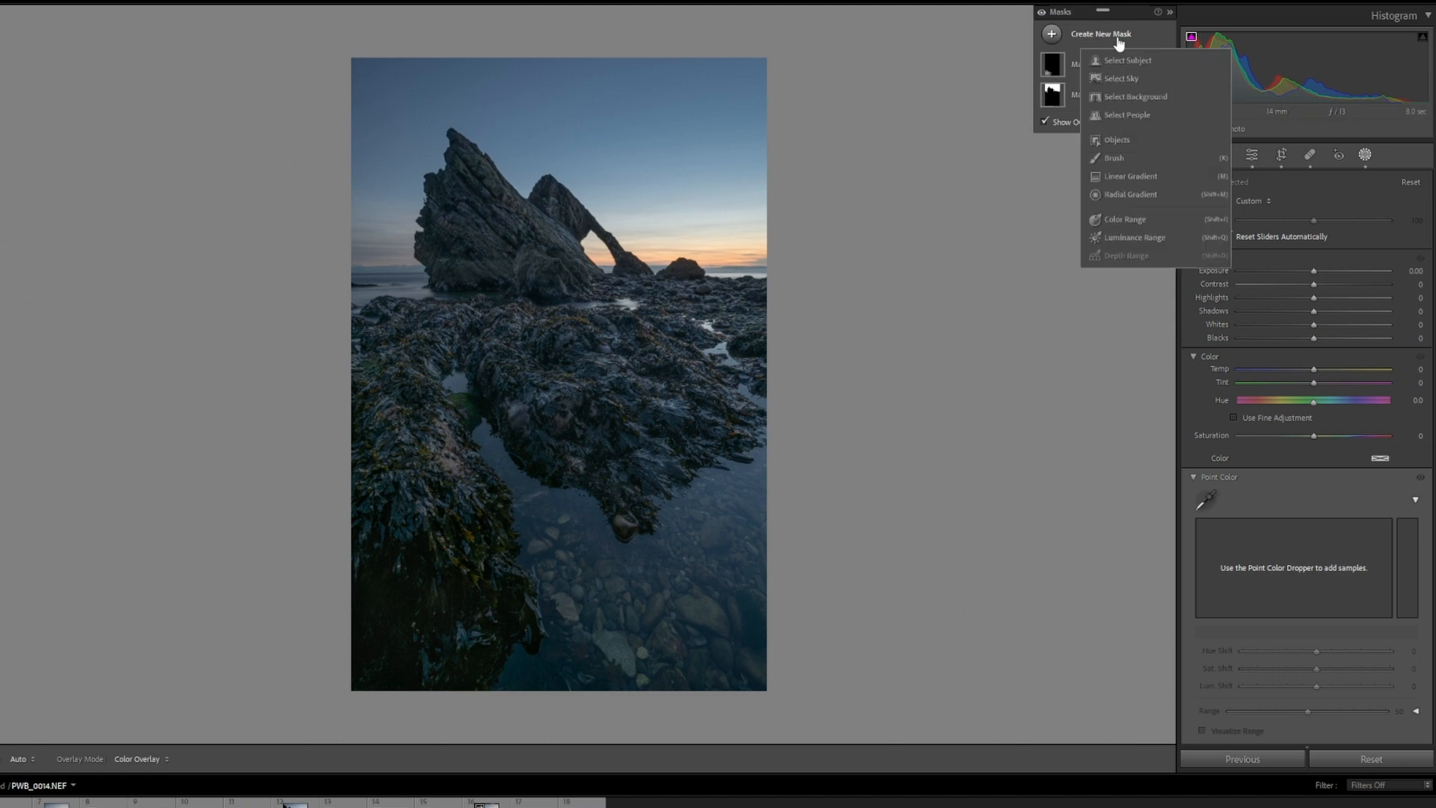
left_click(1114, 158)
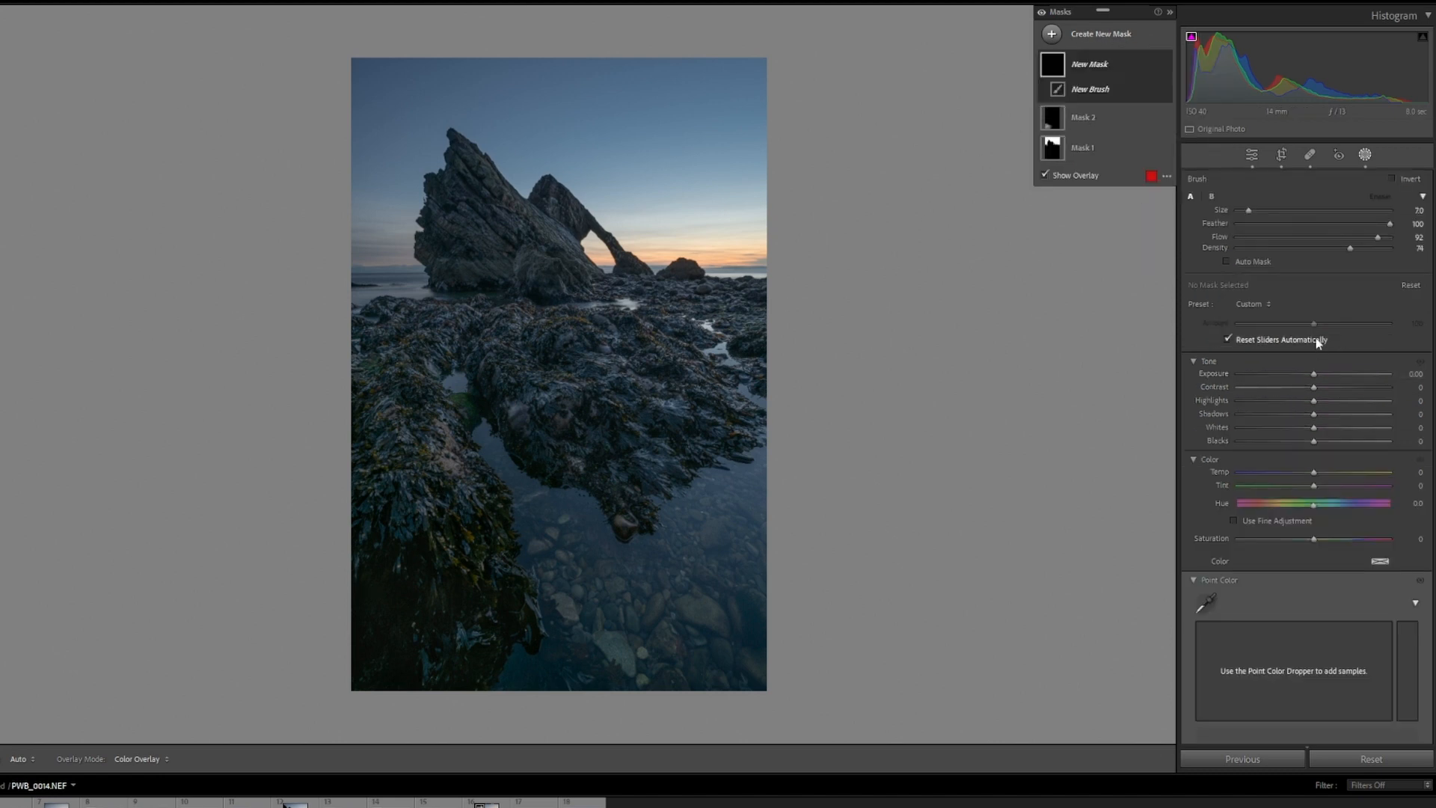
left_click_drag(1320, 381, 1323, 376)
left_click_drag(1314, 470, 1317, 473)
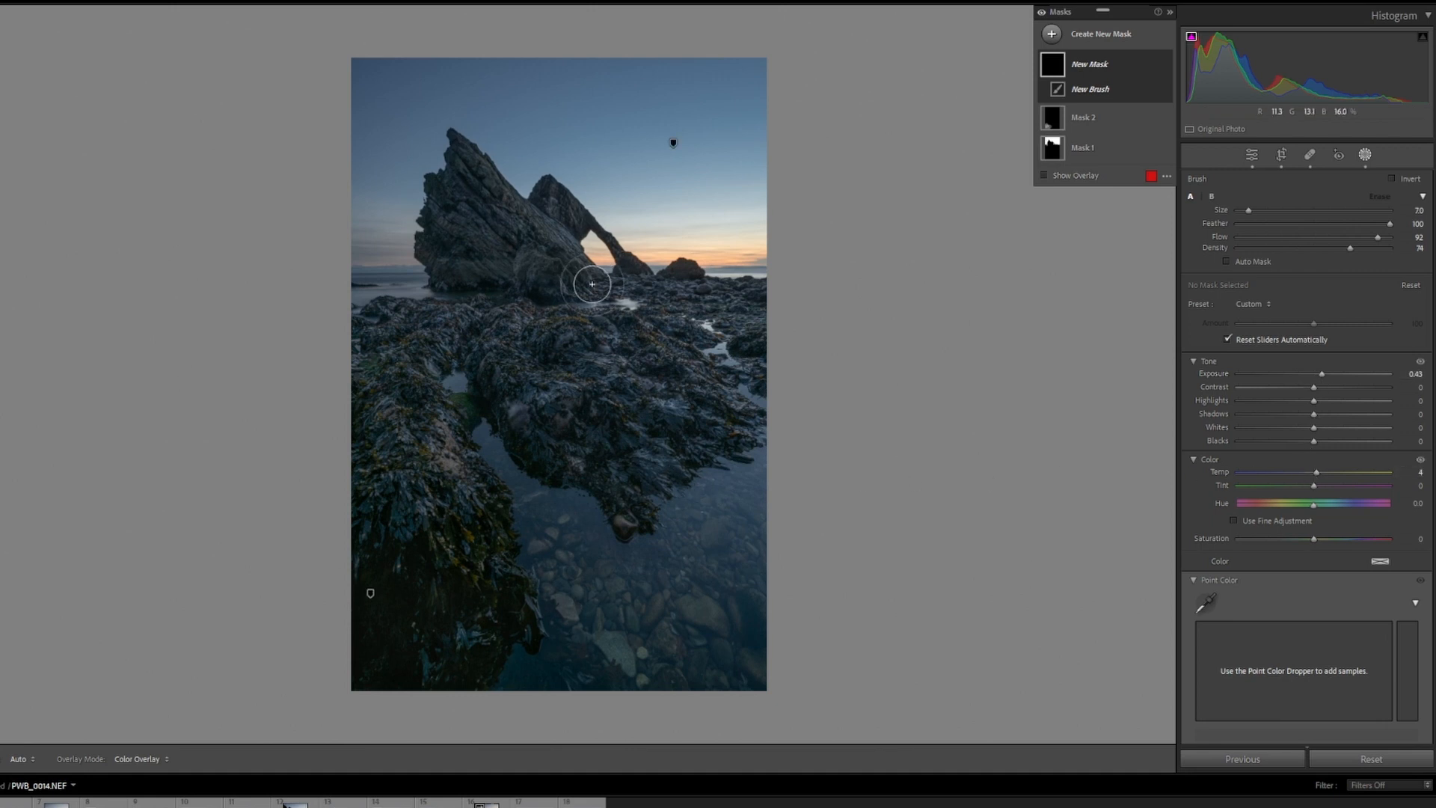
mouse_move(443, 439)
left_mouse_down()
mouse_move(481, 518)
mouse_move(435, 429)
mouse_move(468, 528)
left_mouse_up()
mouse_move(509, 356)
left_mouse_down()
mouse_move(545, 388)
mouse_move(532, 371)
mouse_move(577, 384)
left_mouse_up()
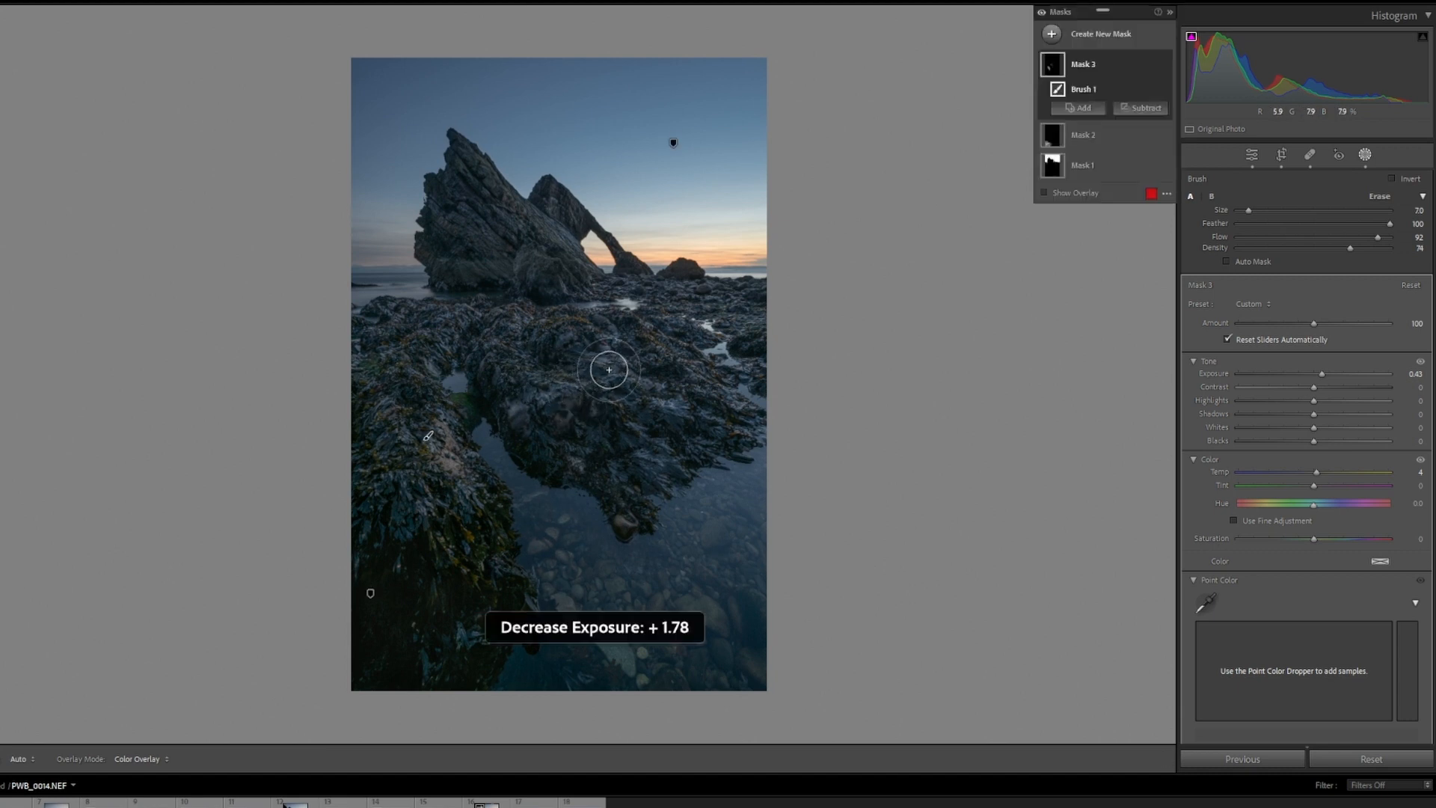
Lower the global Exposure to +1.68 and reduce the mask brush size to 3
key("minus")
key("minus")
key("bracketleft")
key("bracketleft")
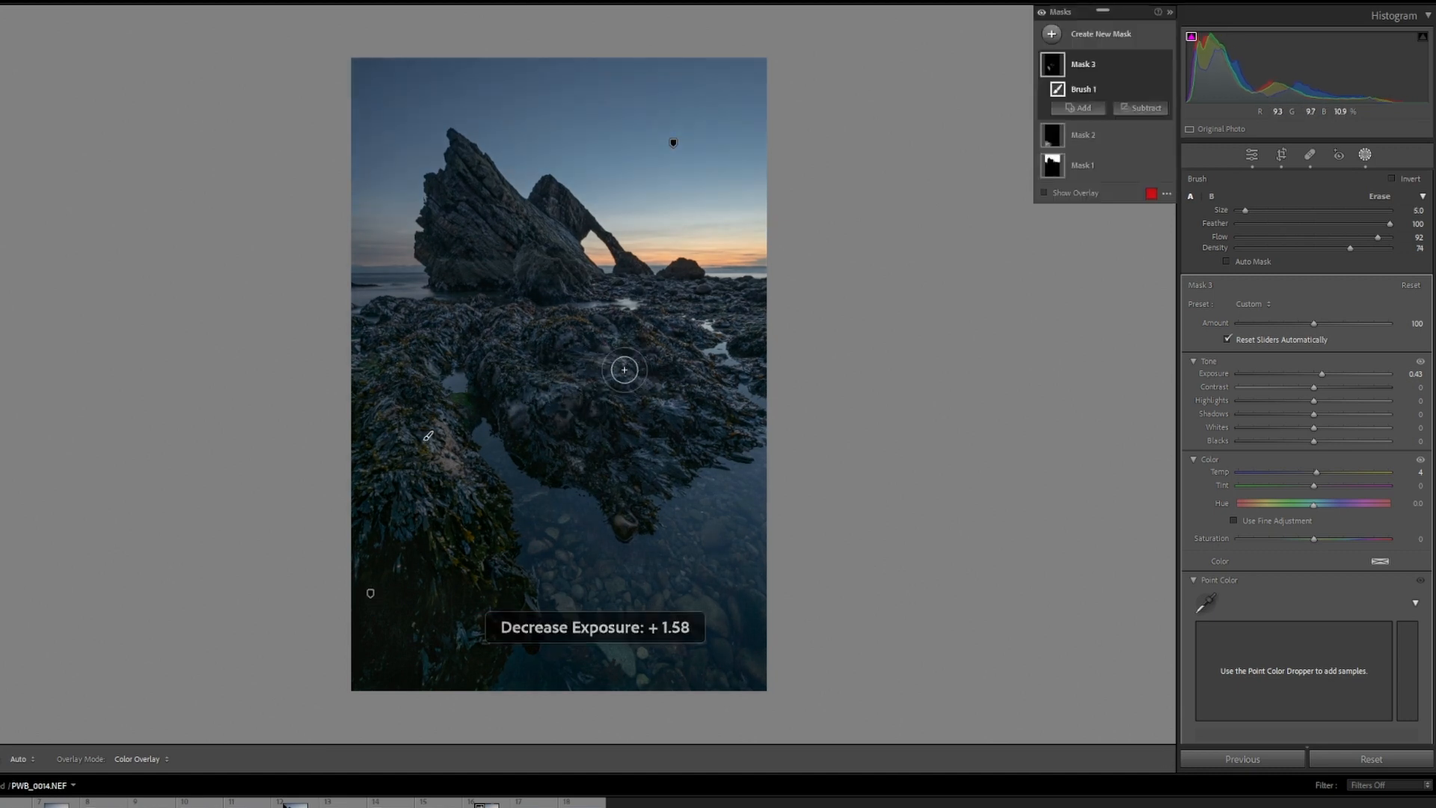
key("bracketleft")
key("bracketleft")
key("equal")
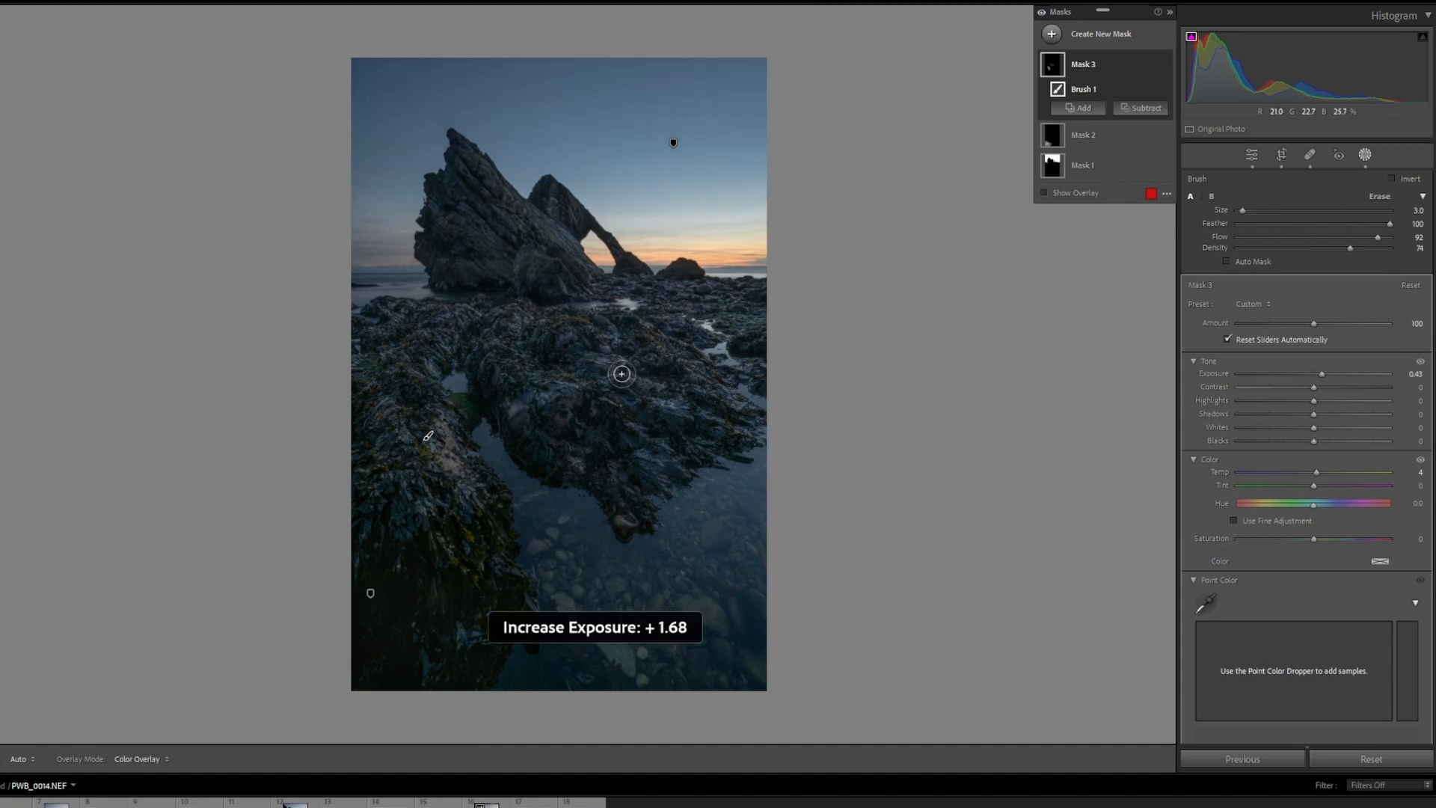
Toggle the mask pins' visibility to examine the brushed seaweed without them
key("h")
key("h")
key("h")
key("h")
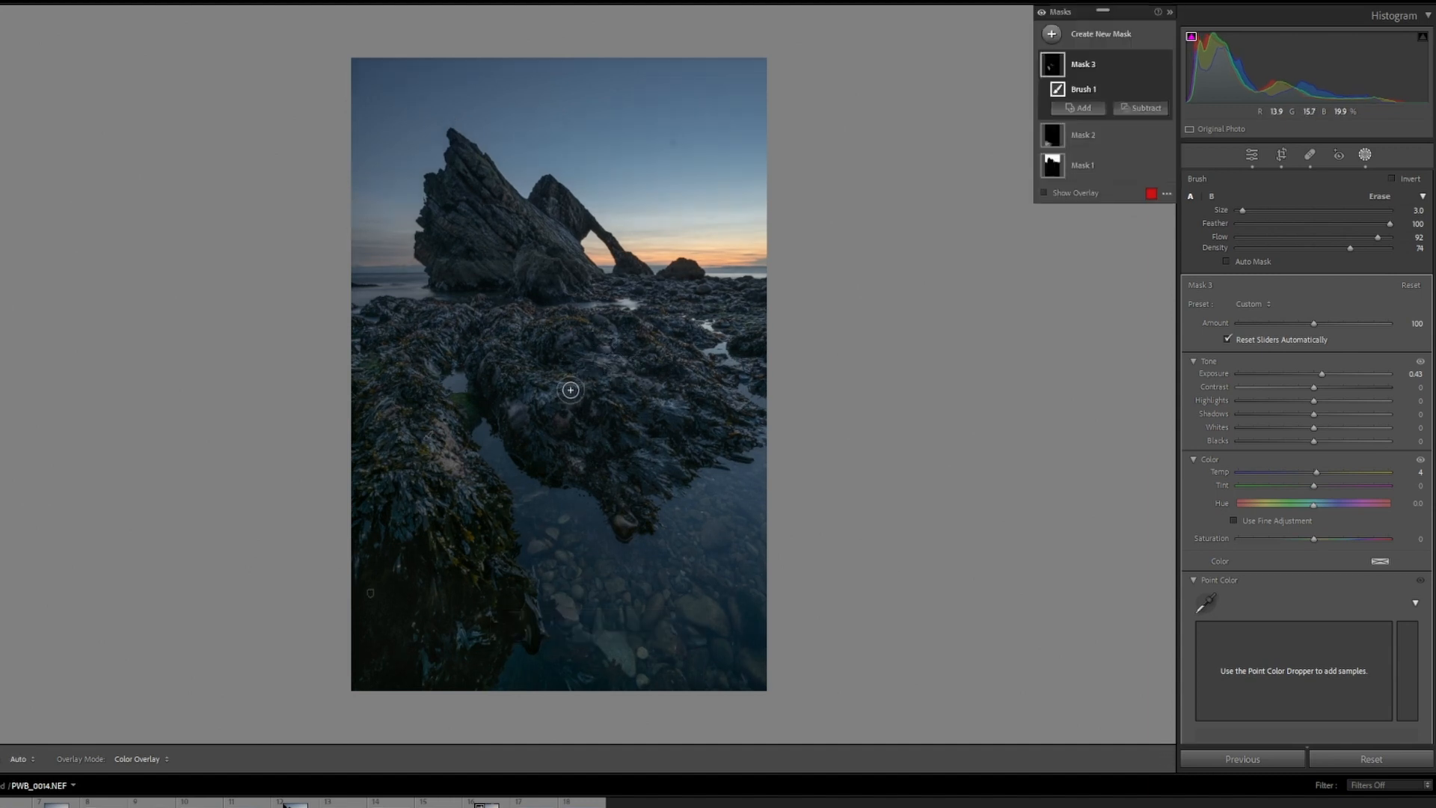
key("h")
key("h")
key("h")
key("h")
key("h")
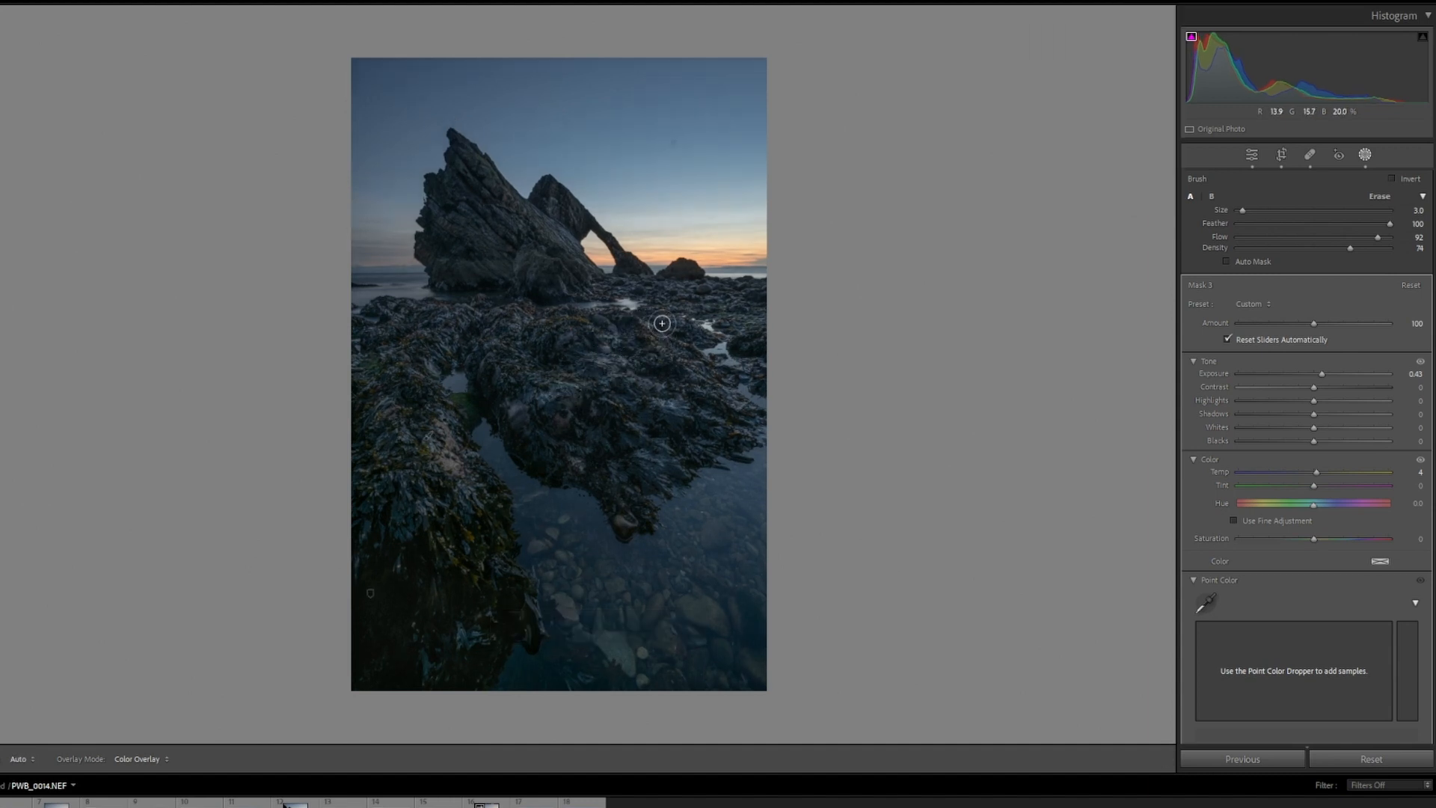
key("h")
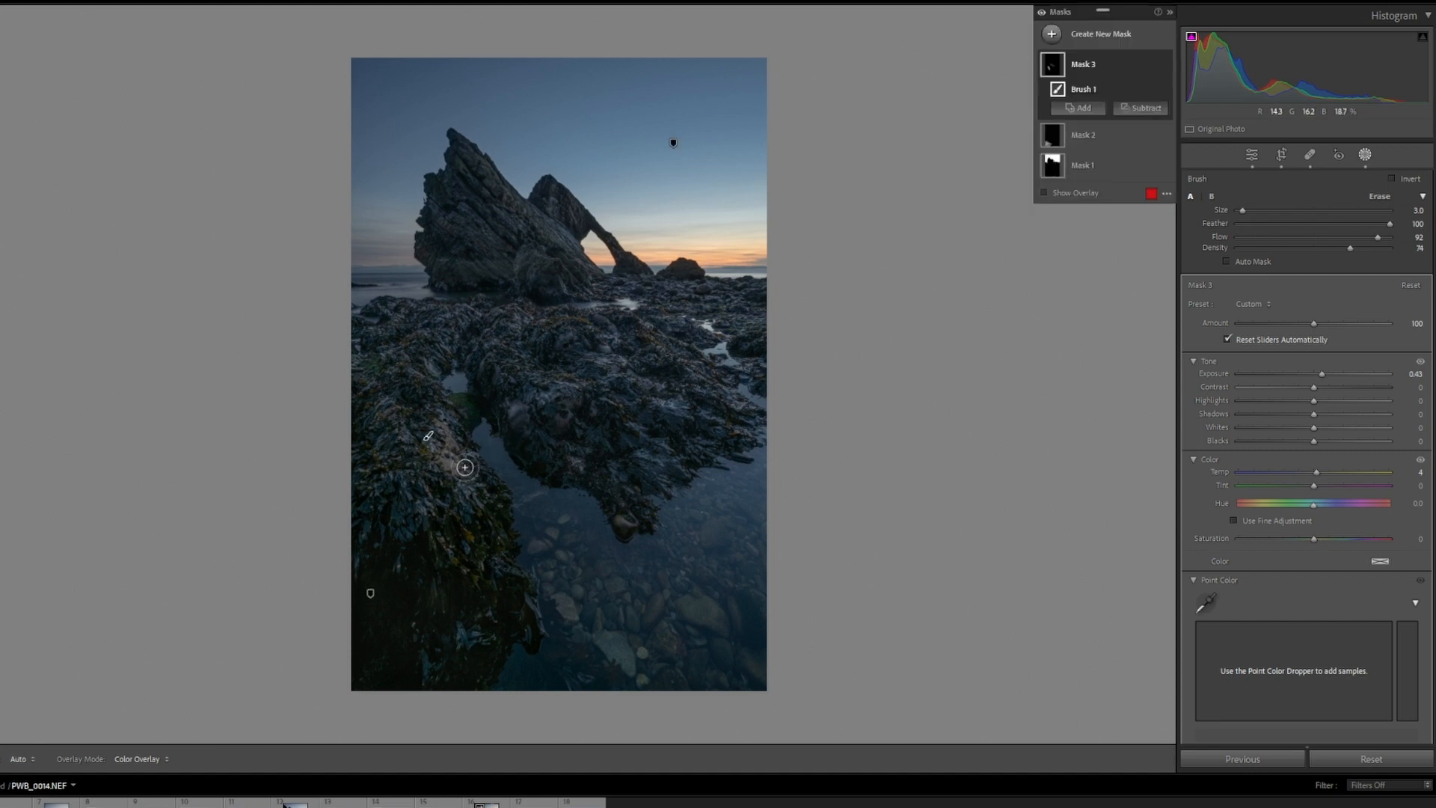
key("h")
key("h")
key("h")
key("h")
key("h")
key("h")
key("h")
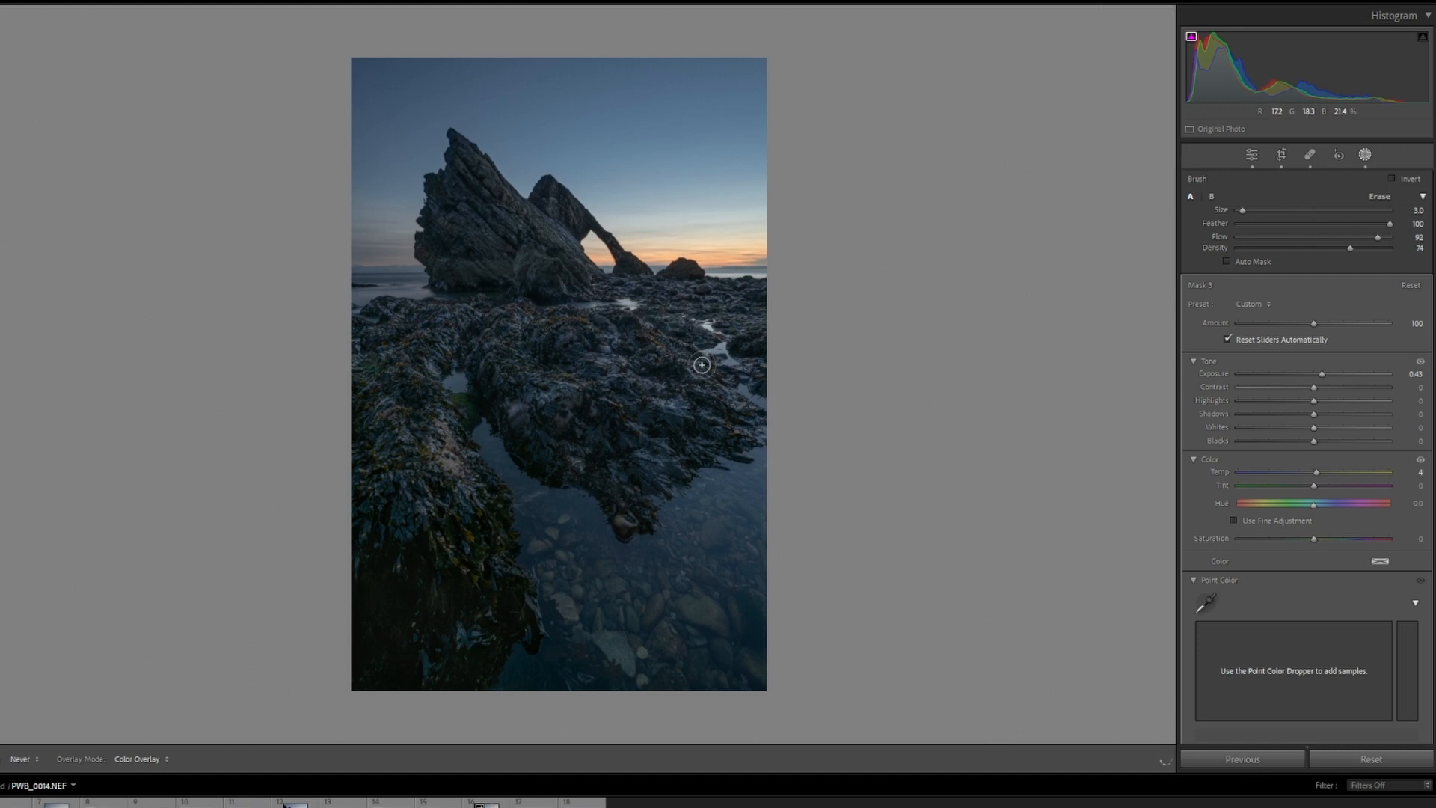
key("h")
key("h")
key("h")
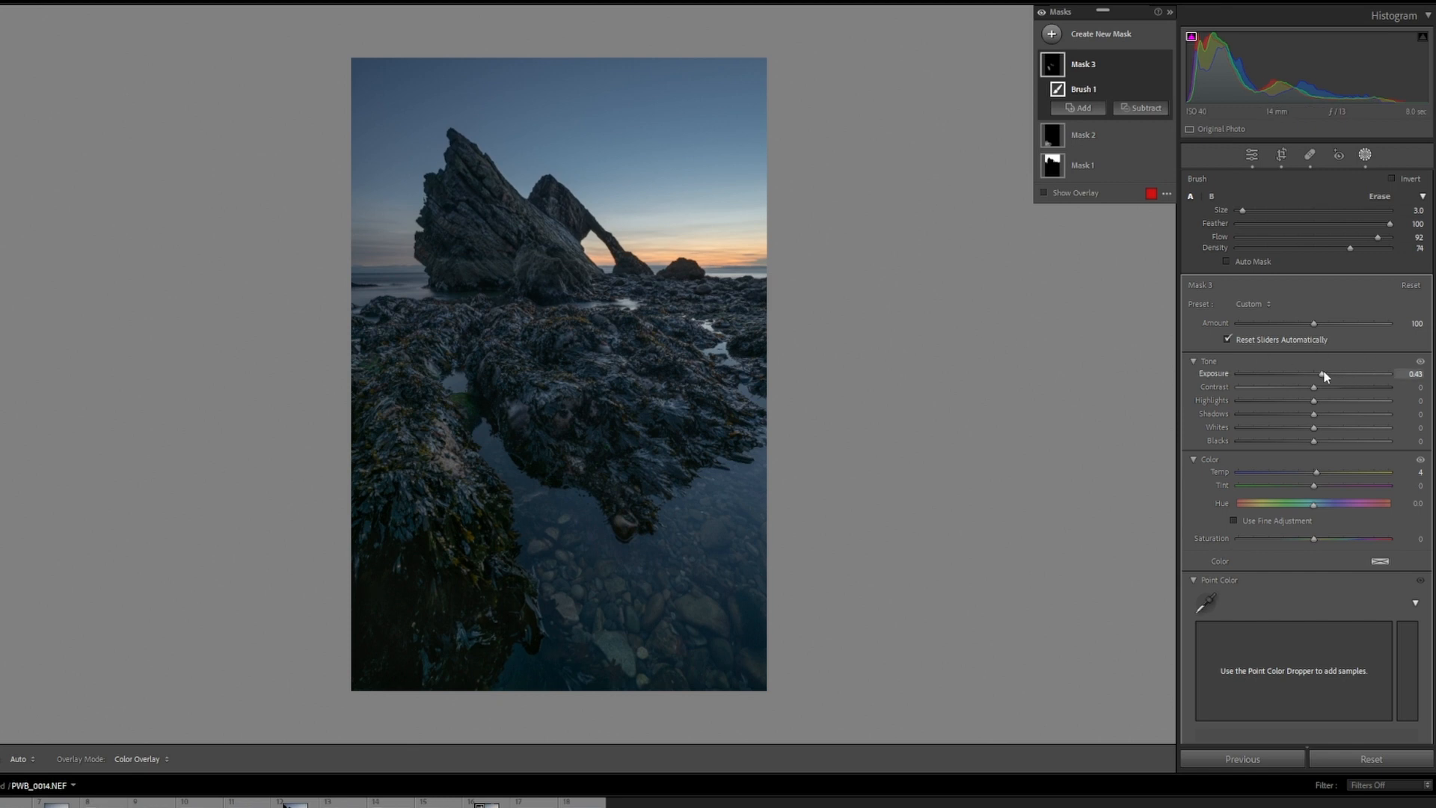
Set the seaweed brush mask's Exposure to 0.36 and Amount to 80, and compare the whole photo before and after side by side
key("h")
left_click_drag(1323, 374, 1297, 330)
left_click(1365, 156)
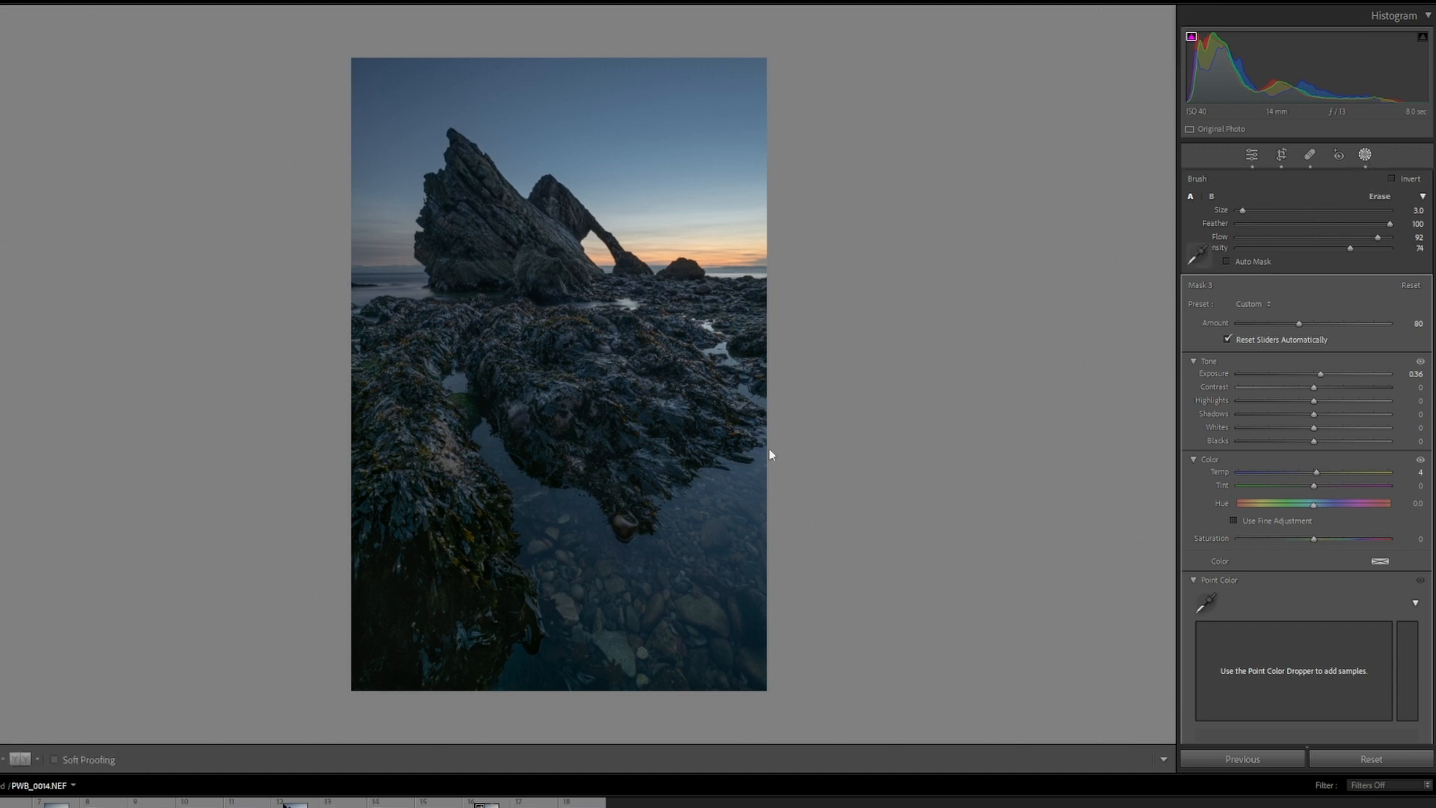
left_click(24, 760)
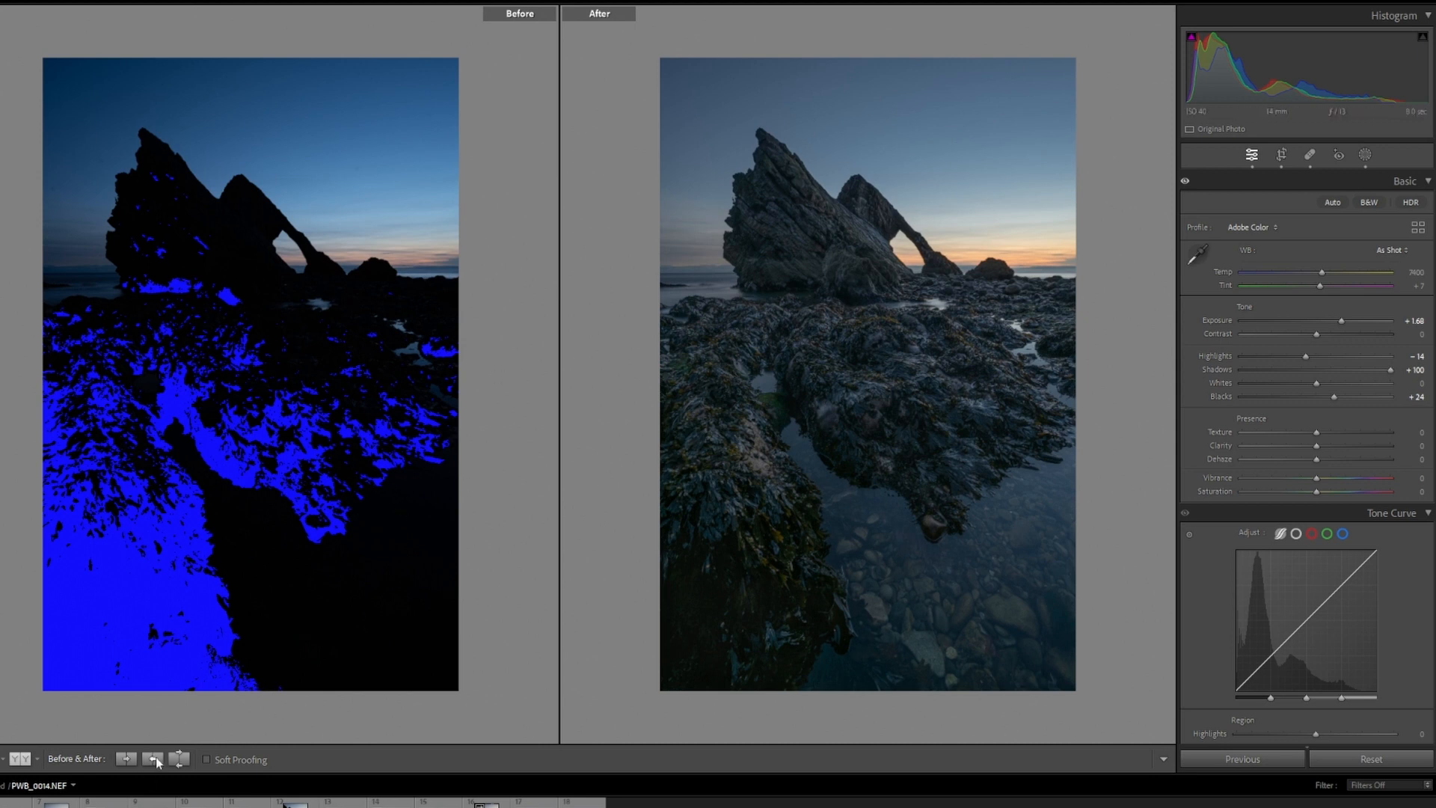
left_click(6, 762)
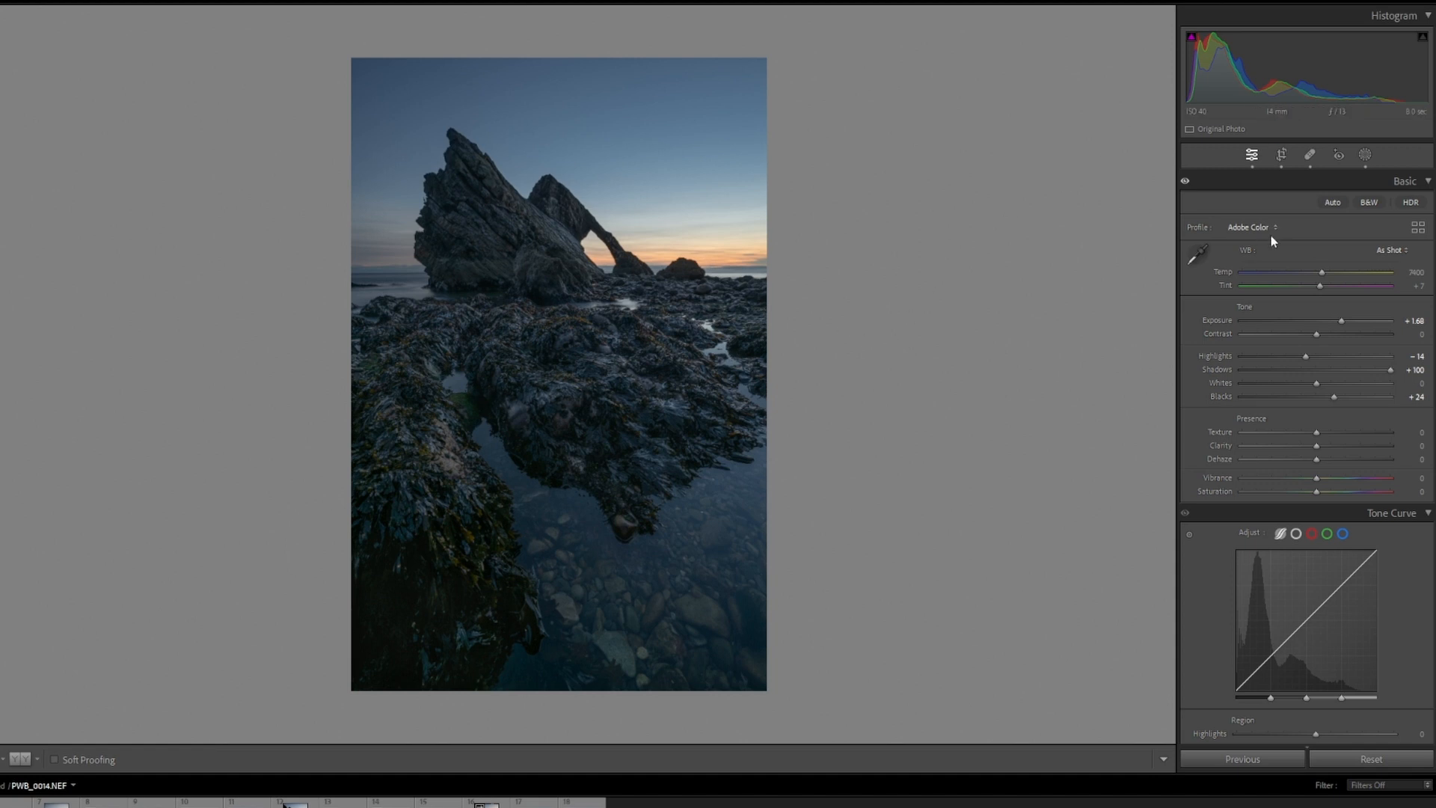
Create another brush mask with Texture 29 and Sharpness 10
left_click(1365, 155)
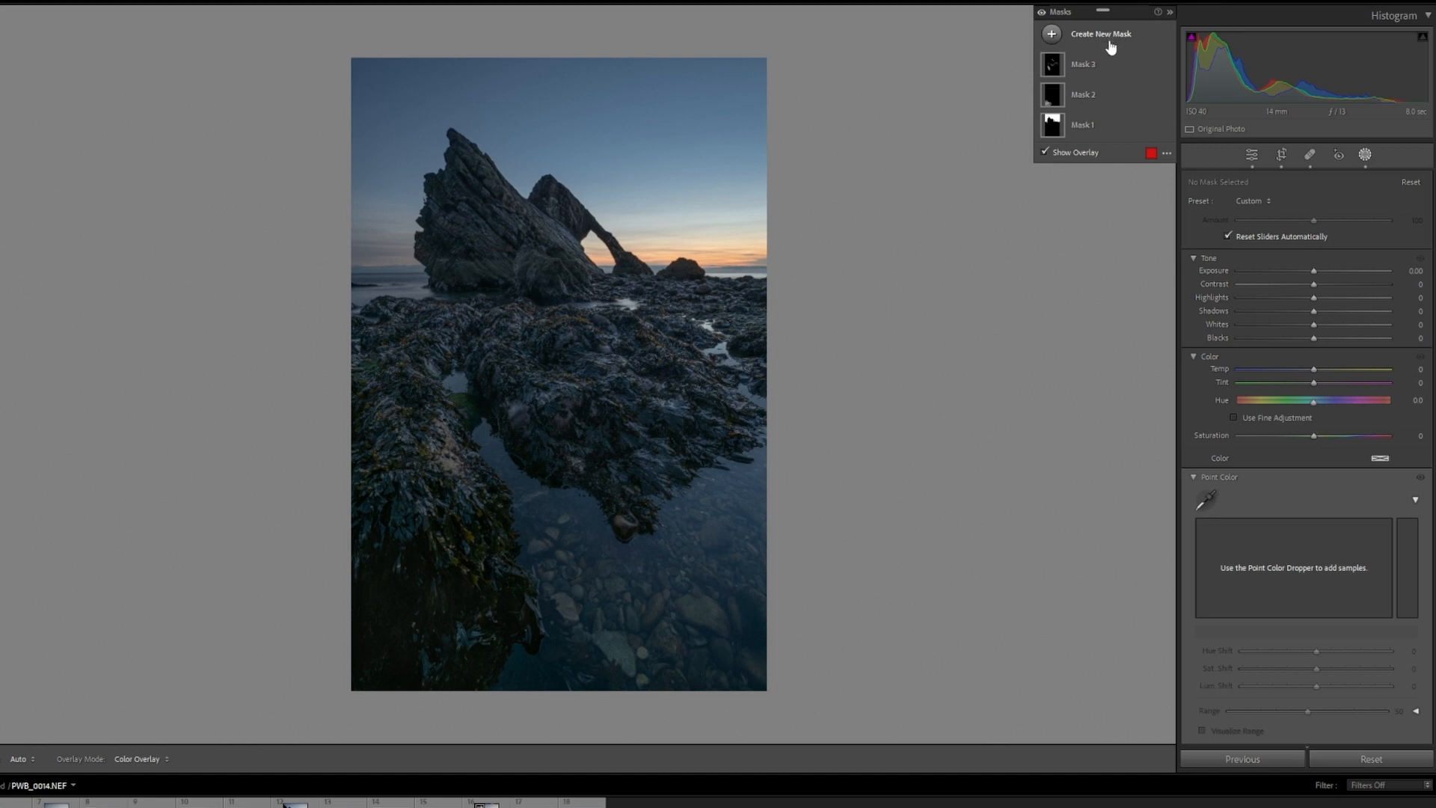
left_click(1101, 35)
left_click(1115, 157)
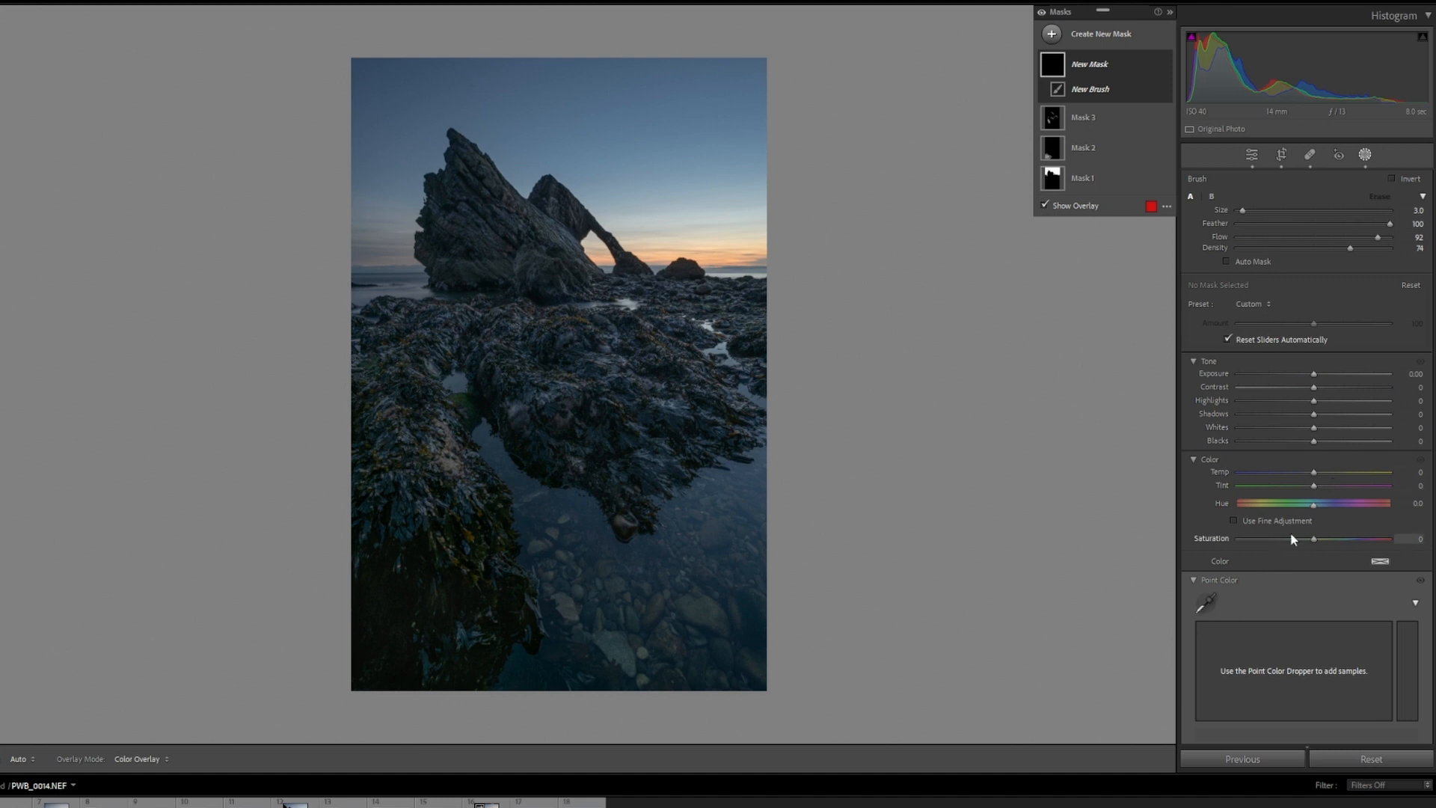
scroll(1406, 374, "down", 3)
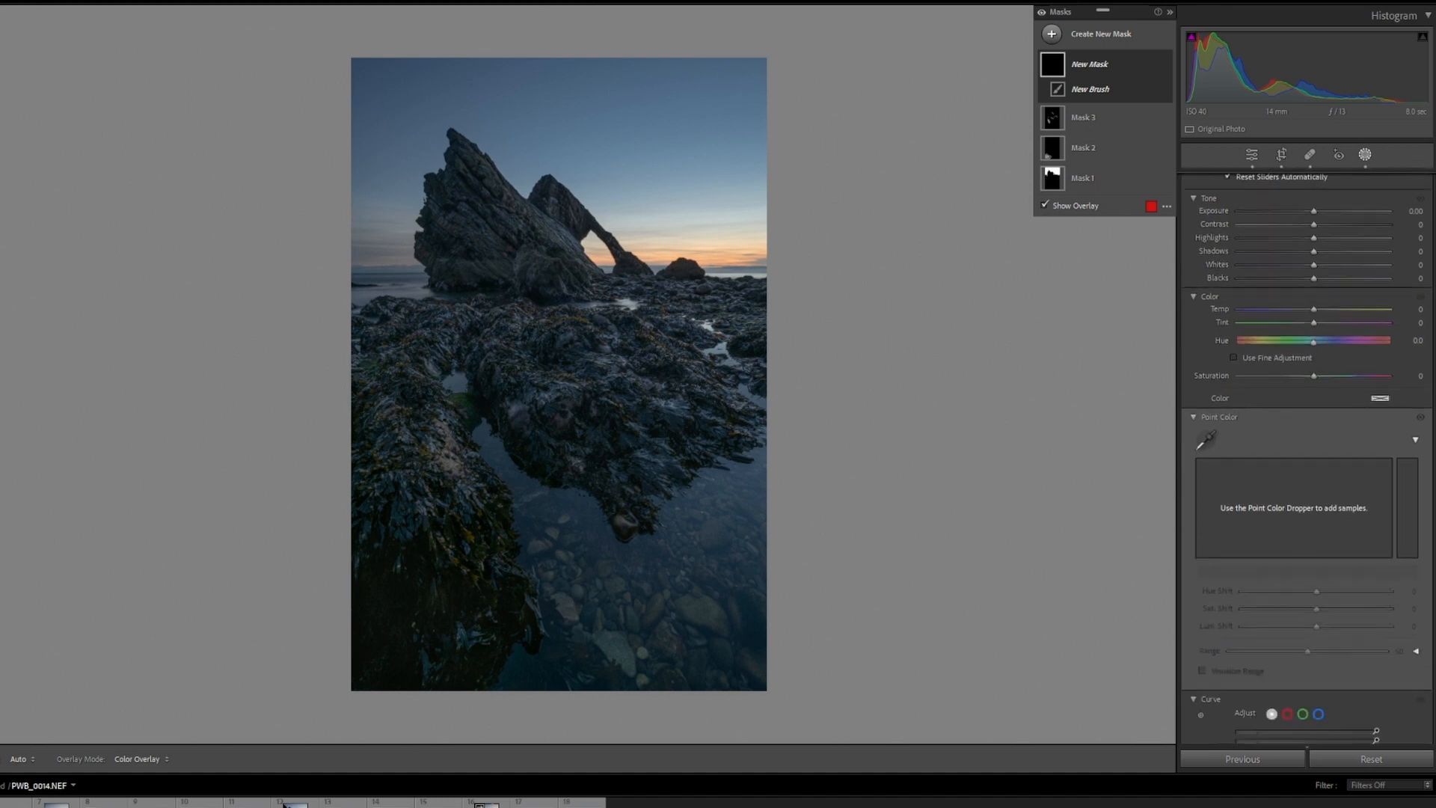
scroll(1413, 333, "down", 12)
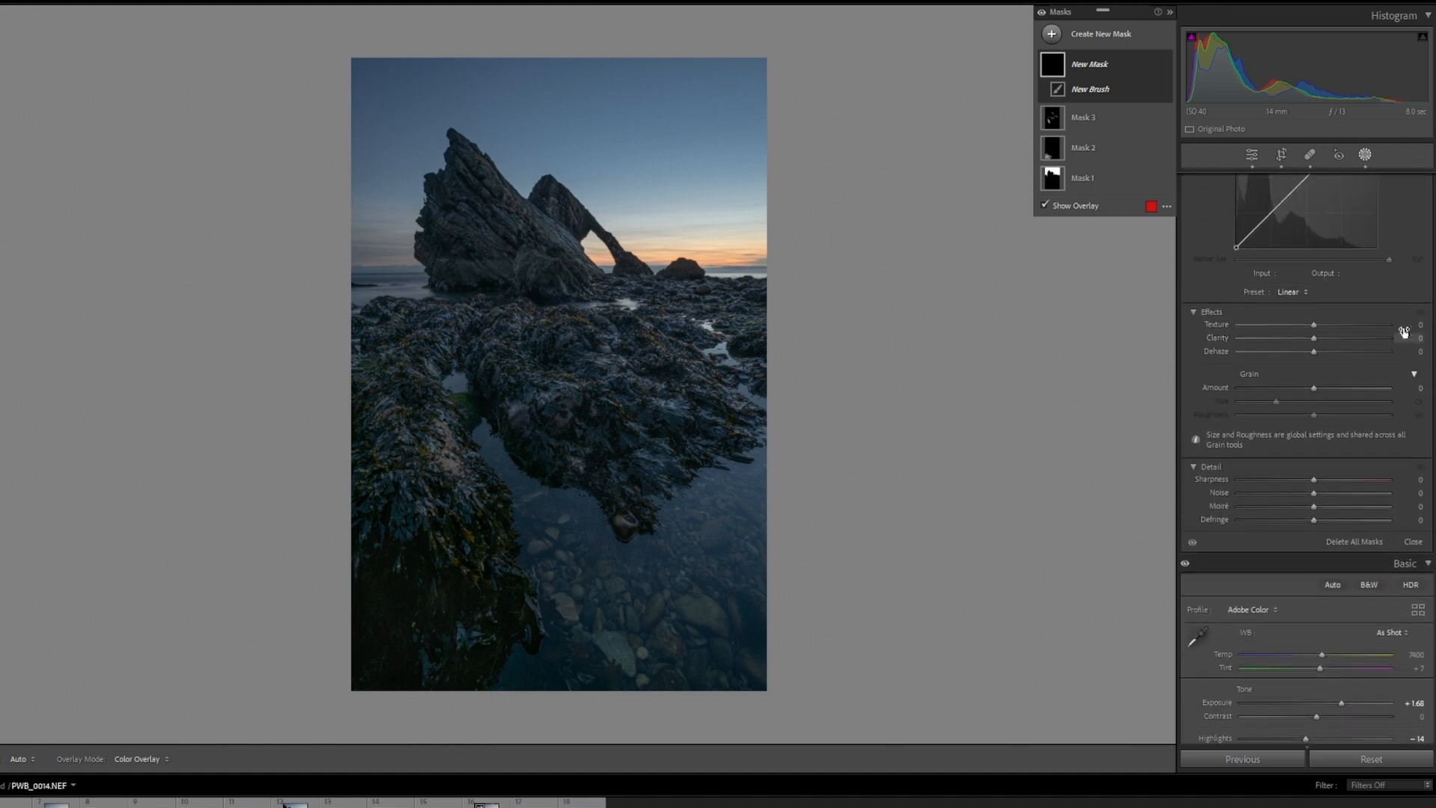
left_click_drag(1317, 325, 1334, 325)
left_click_drag(1317, 479, 1320, 479)
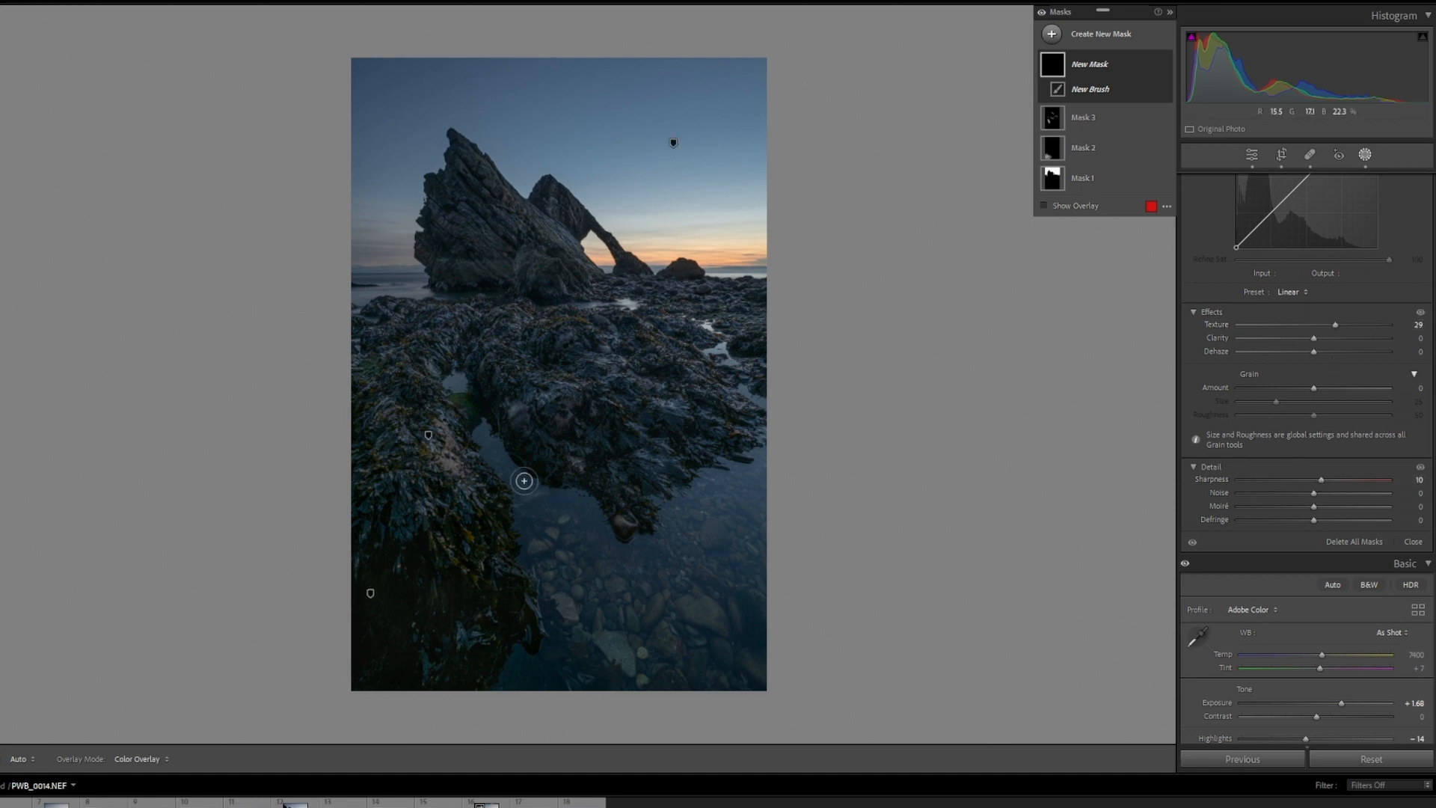
With the mask pins hidden, paint the texture brush over the seaweed, the pool's submerged stones and the foot of the rock arch
key("h")
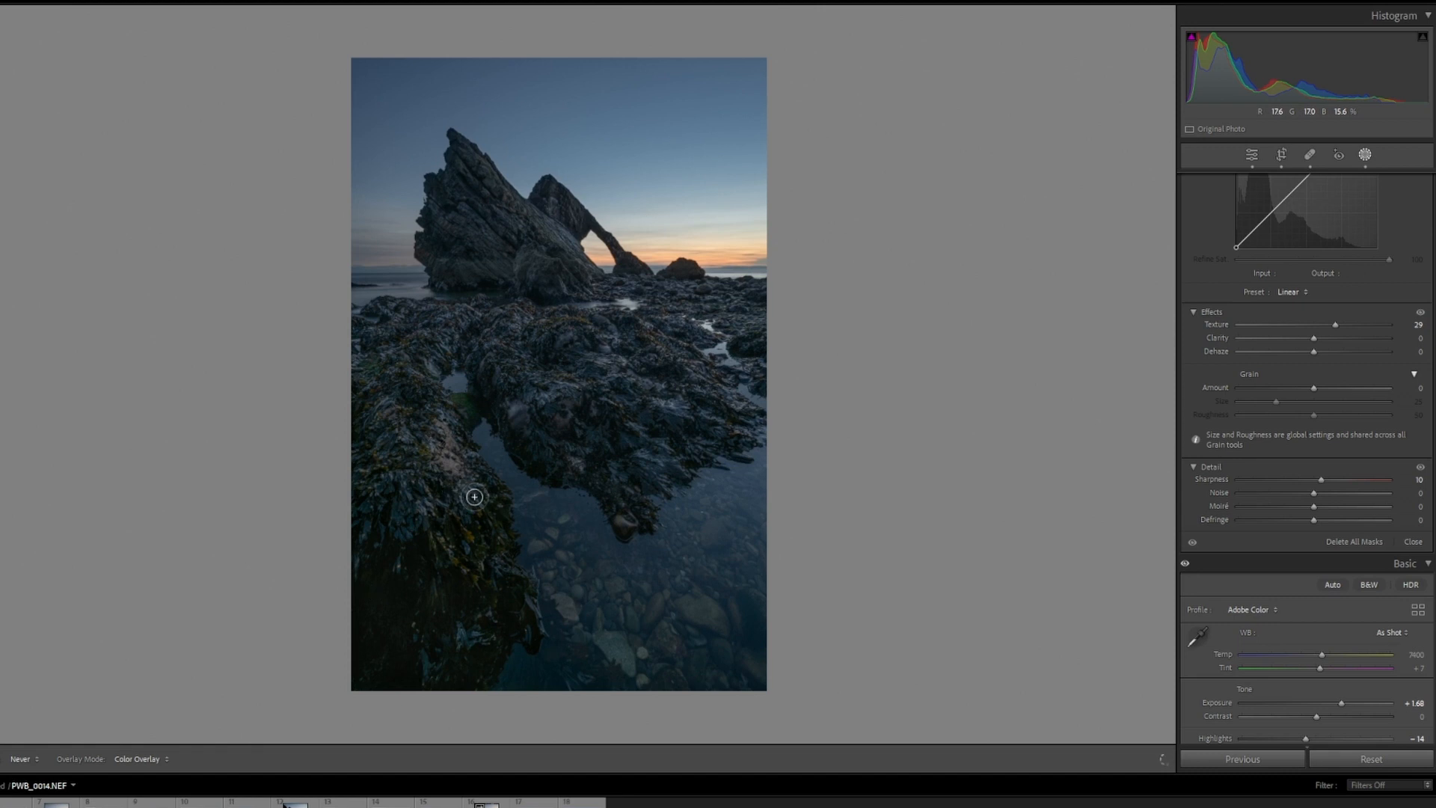
mouse_move(452, 480)
left_mouse_down()
mouse_move(438, 348)
mouse_move(544, 389)
mouse_move(611, 455)
left_mouse_up()
mouse_move(566, 546)
left_mouse_down()
mouse_move(559, 524)
mouse_move(568, 599)
mouse_move(641, 615)
left_mouse_up()
left_click_drag(628, 411, 662, 410)
left_click_drag(661, 410, 662, 414)
mouse_move(630, 301)
left_mouse_down()
mouse_move(604, 296)
mouse_move(567, 224)
mouse_move(588, 221)
mouse_move(639, 275)
mouse_move(676, 275)
mouse_move(561, 256)
mouse_move(511, 192)
mouse_move(567, 250)
mouse_move(558, 281)
left_mouse_up()
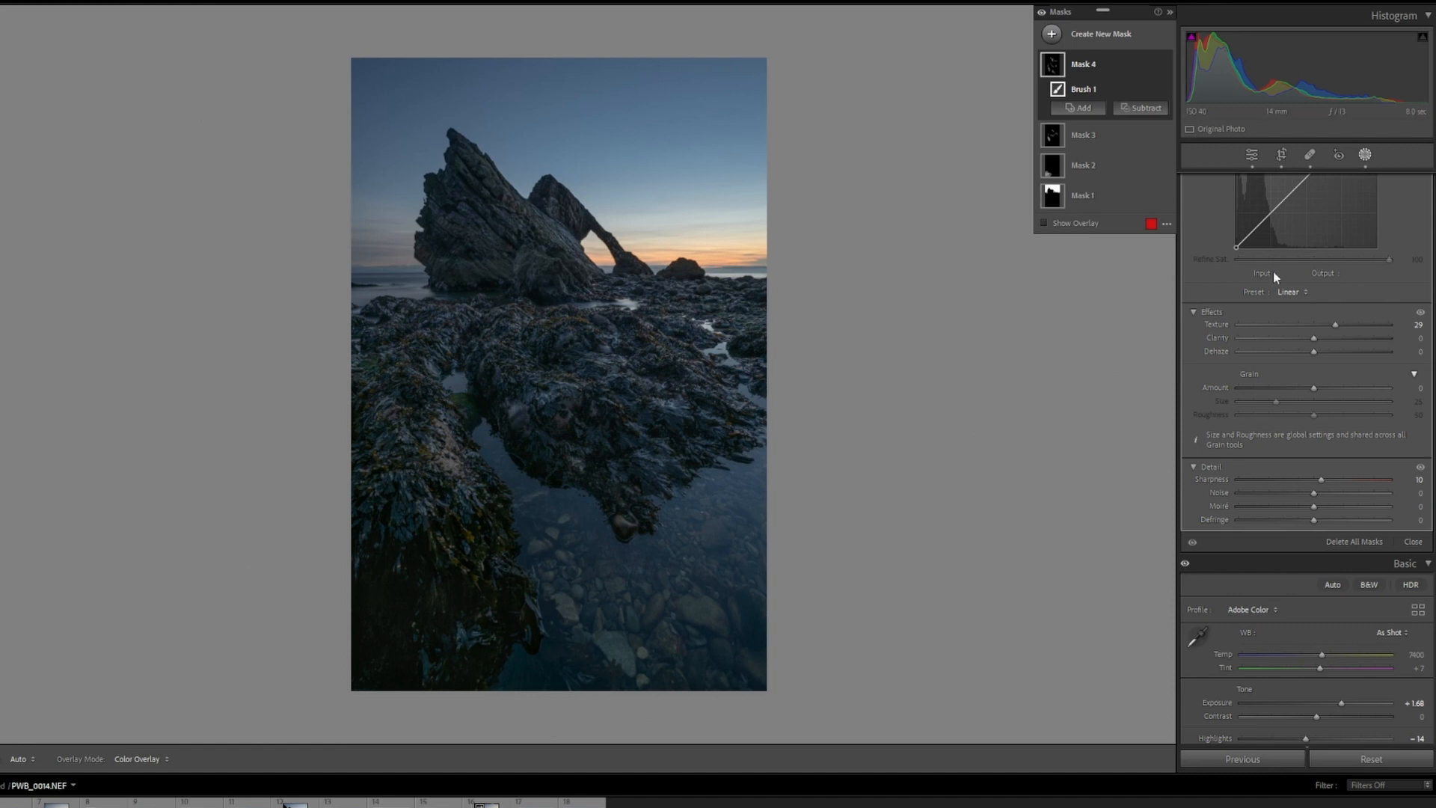
Create a wide radial gradient mask centred on the glow beside the arch and subtract a luminance range sampled from the rock
left_click(1111, 38)
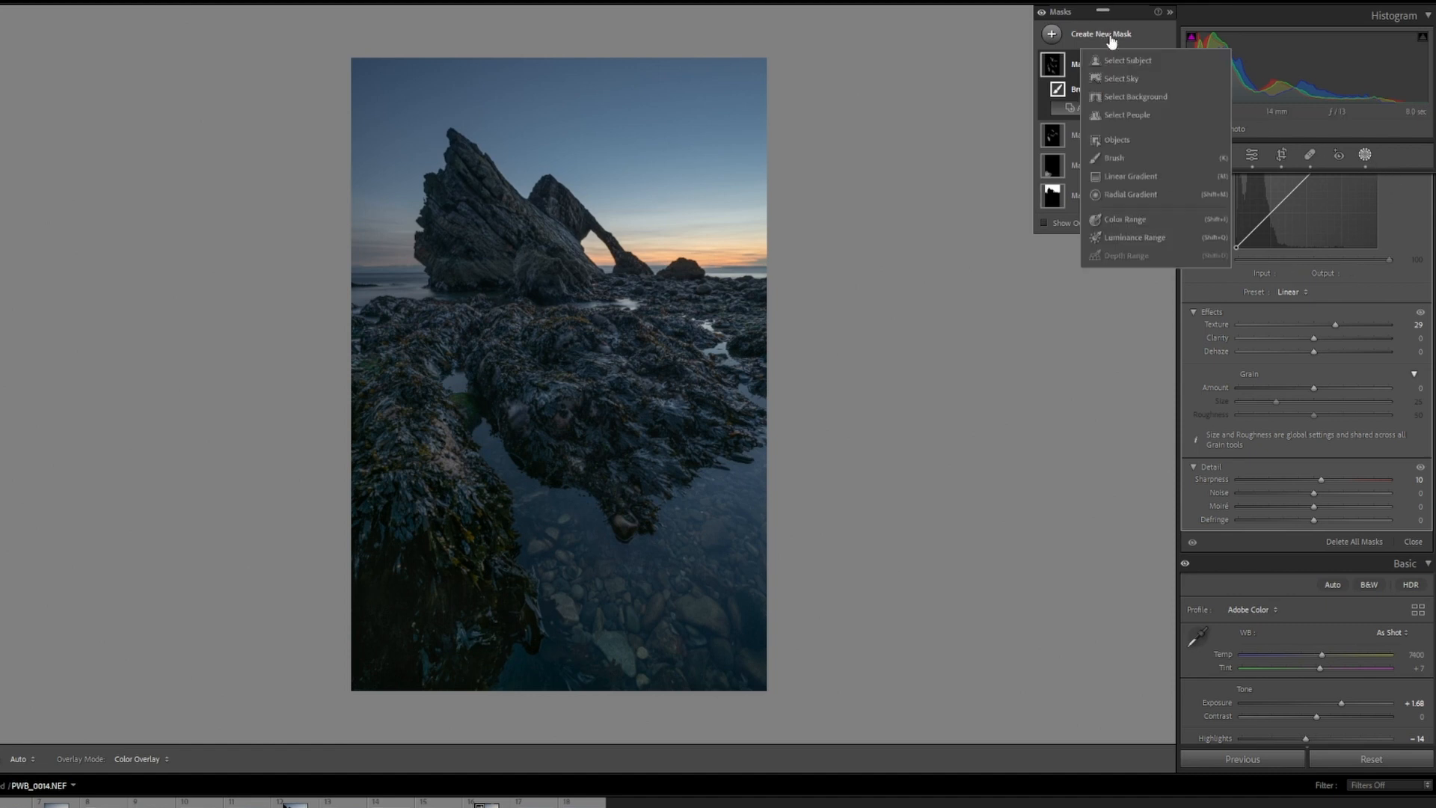
left_click(1125, 193)
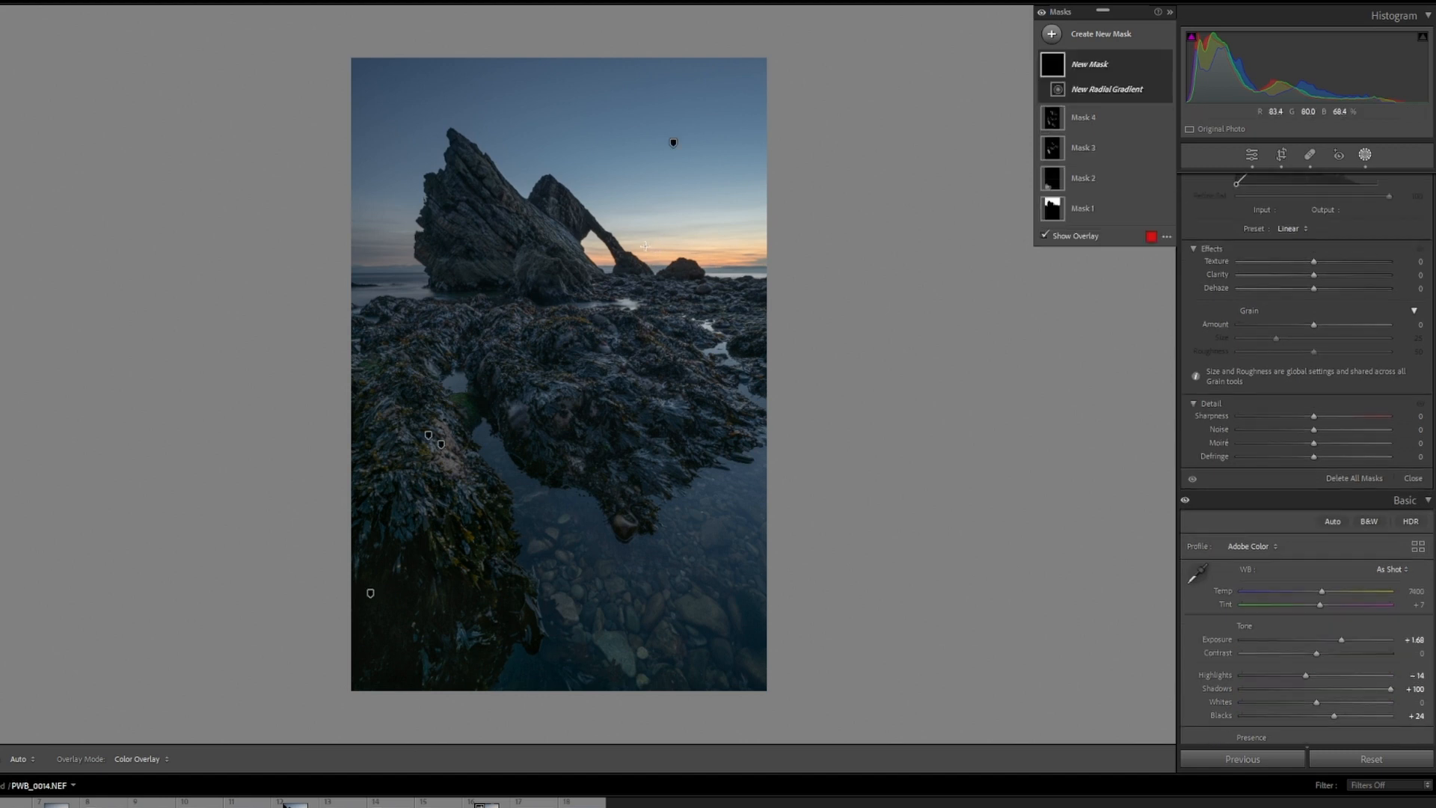
left_click_drag(643, 244, 1038, 416)
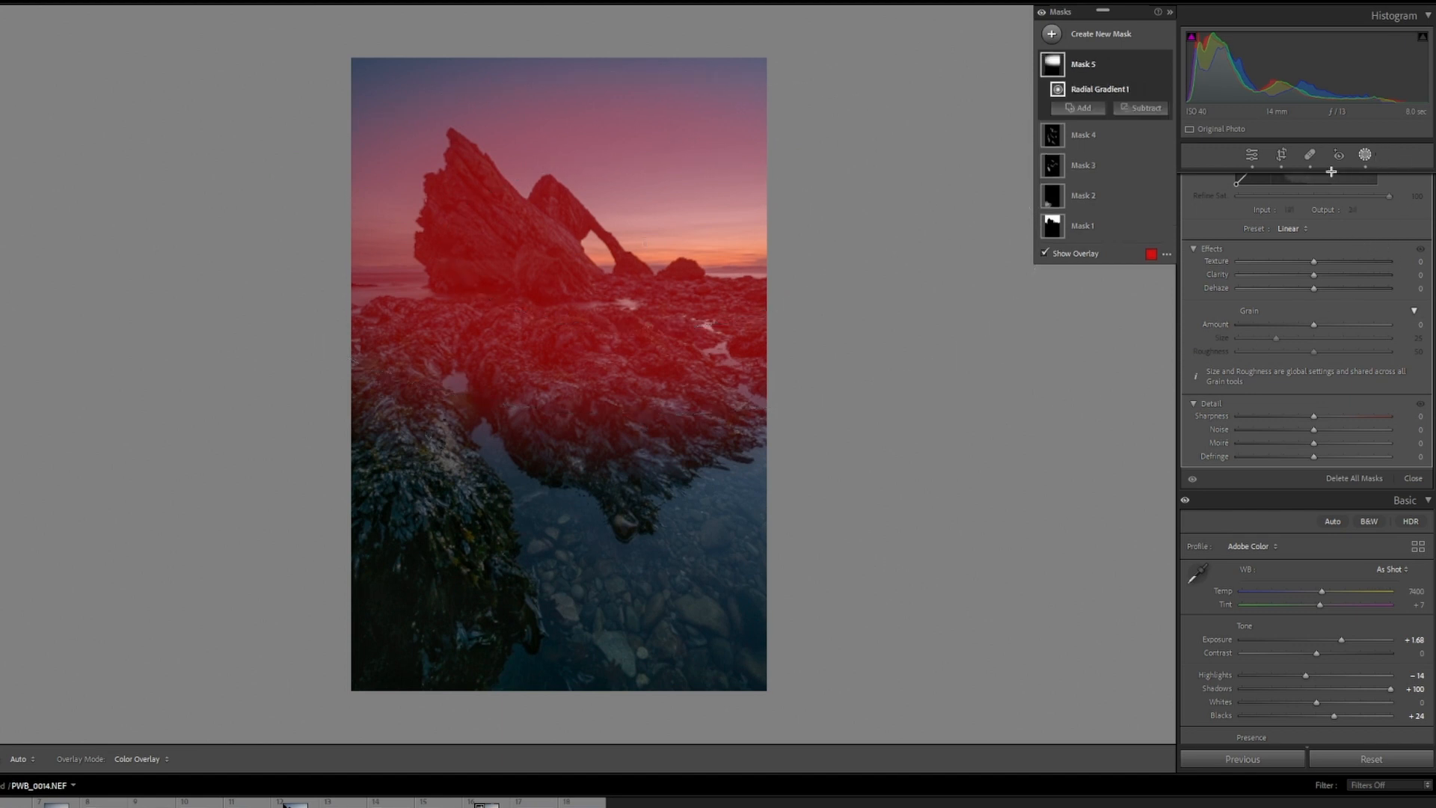
left_click(1152, 109)
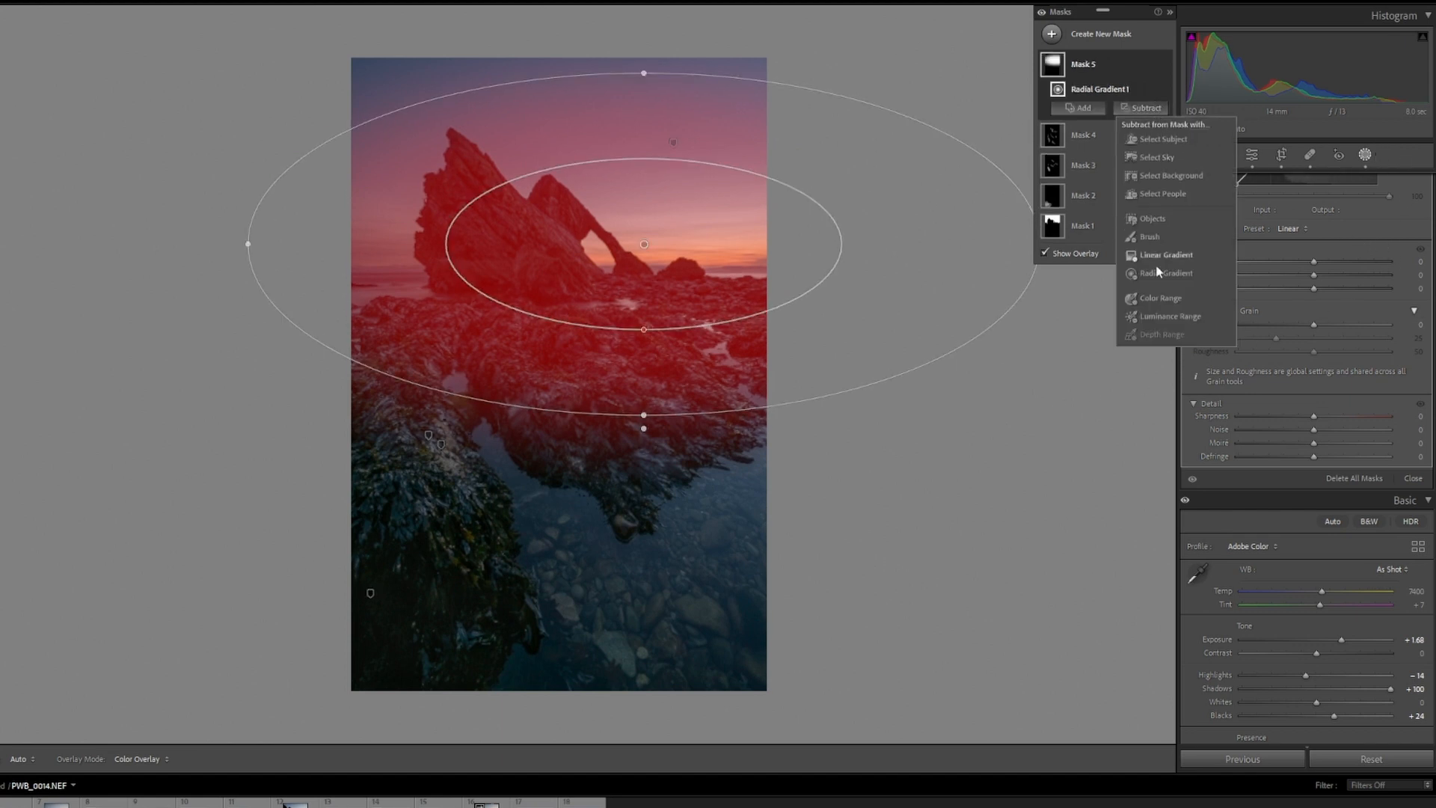
left_click(1171, 316)
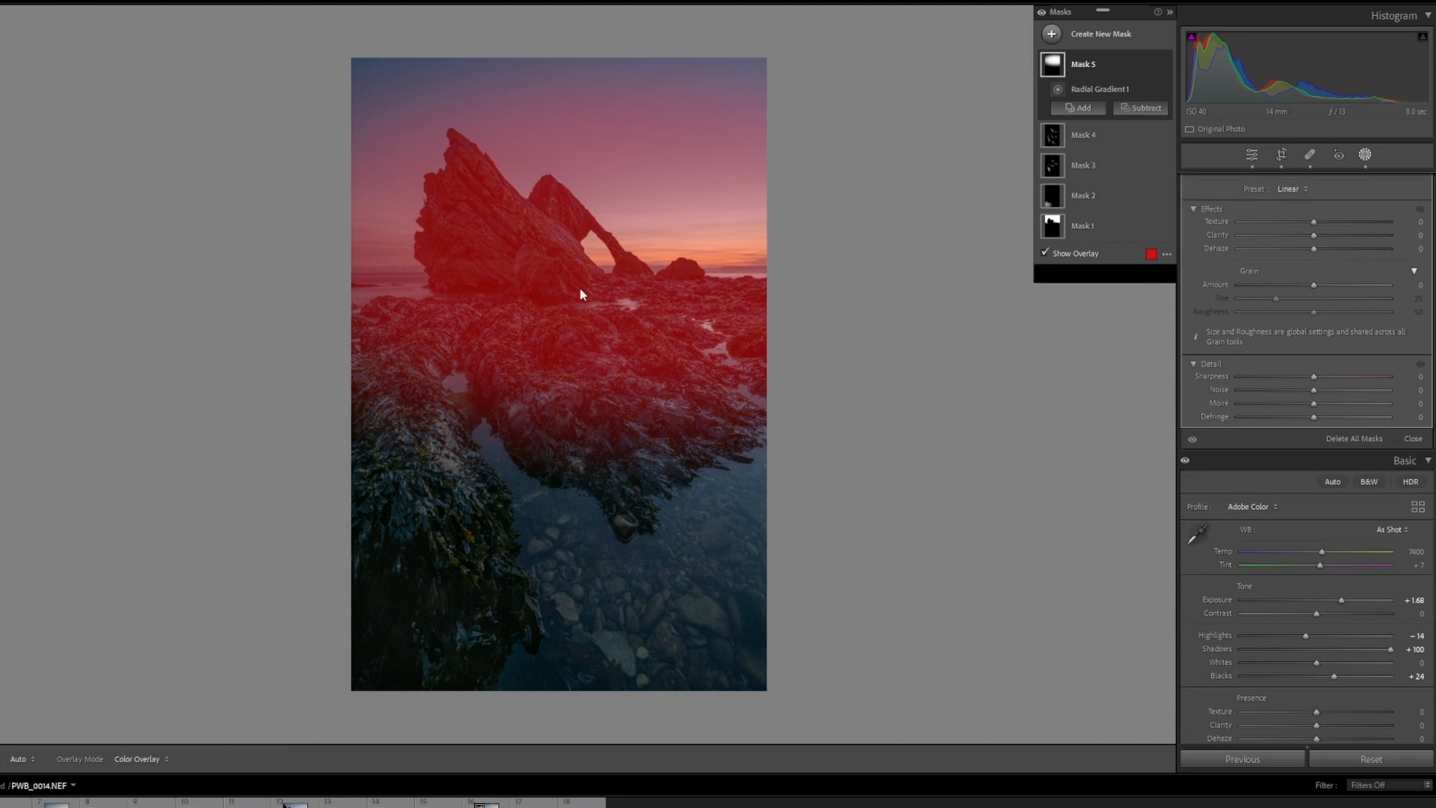
left_click(566, 253)
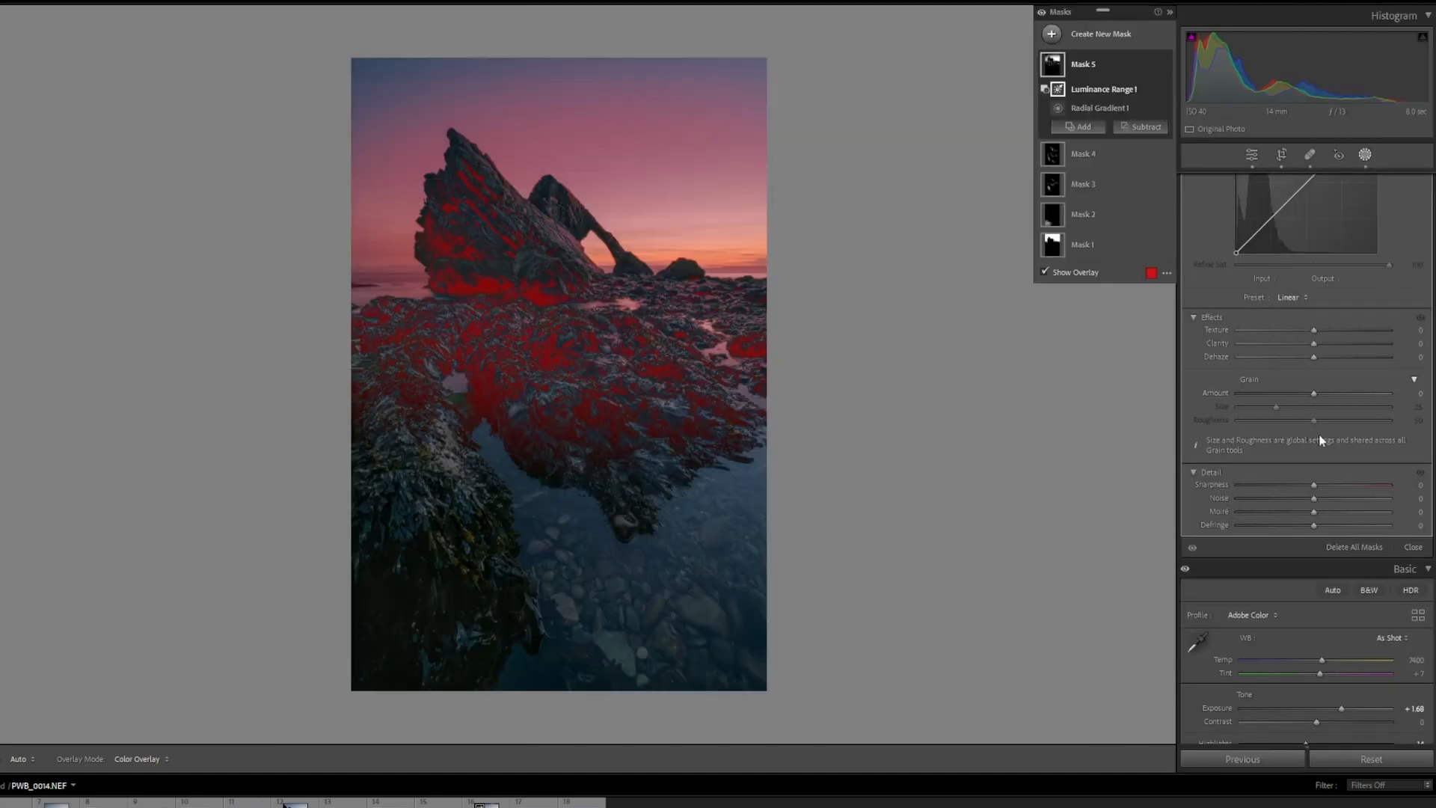
Set the radial gradient mask's Dehaze to -19
mouse_move(1314, 359)
left_mouse_down()
mouse_move(1267, 362)
mouse_move(1300, 365)
left_mouse_up()
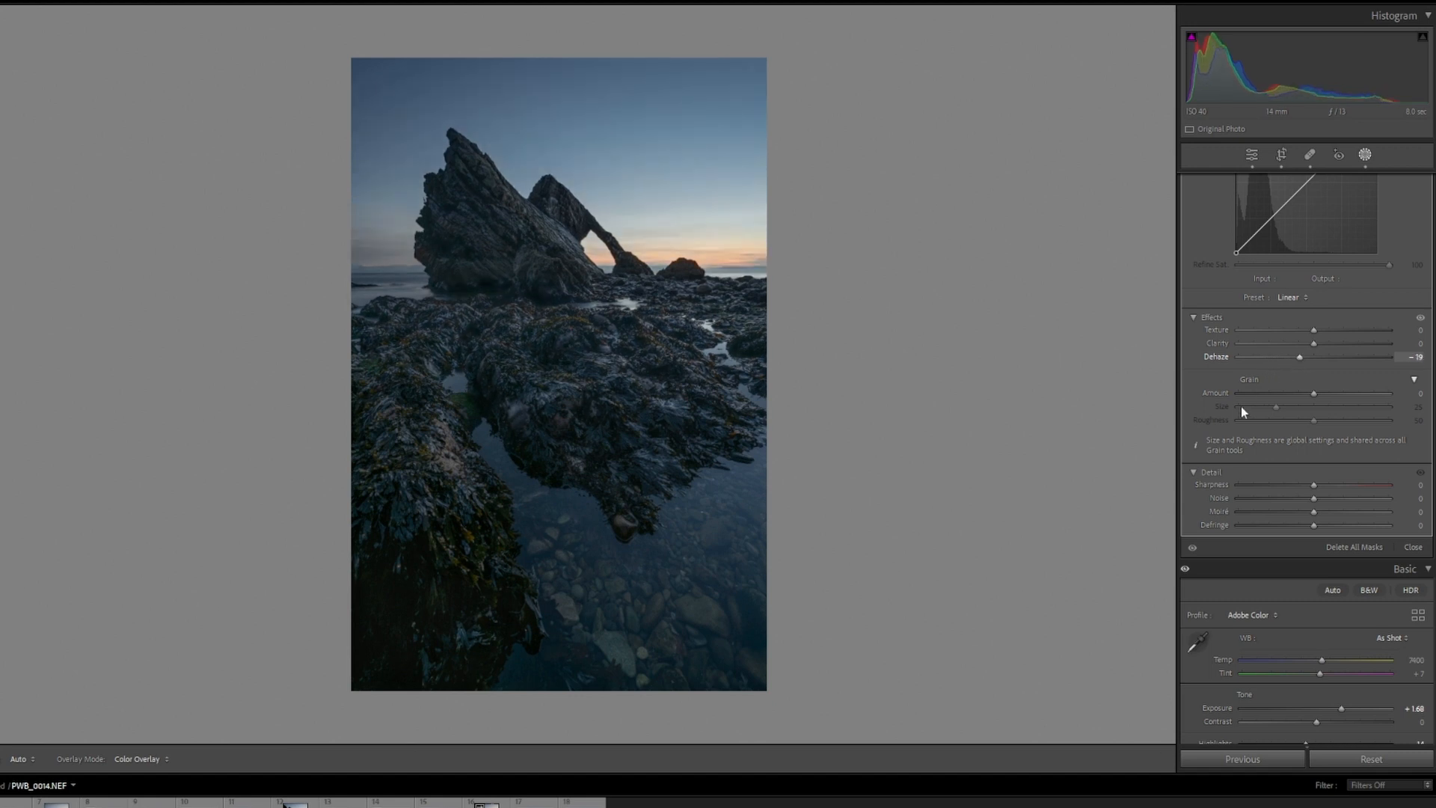
scroll(1254, 402, "up", 5)
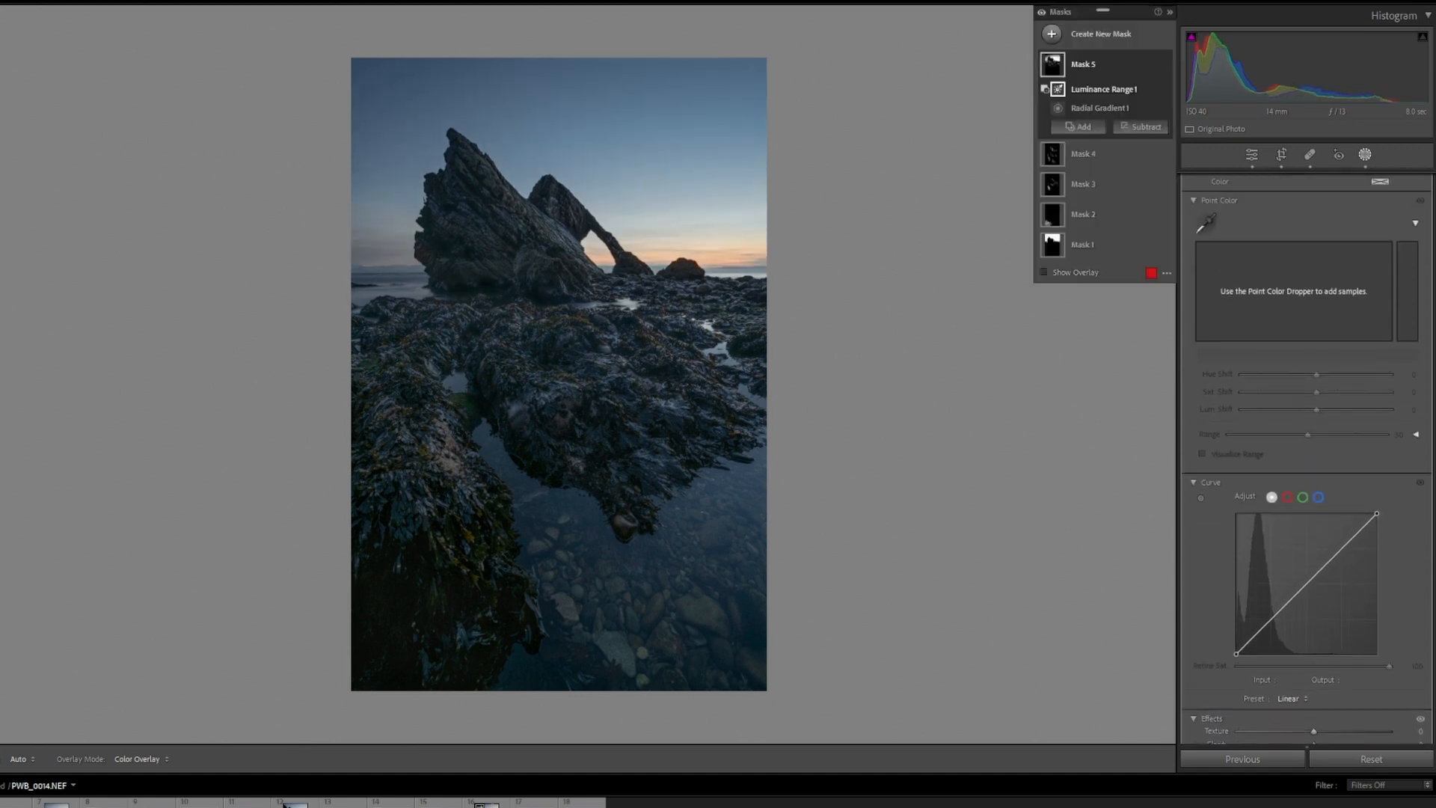
scroll(1315, 299, "up", 4)
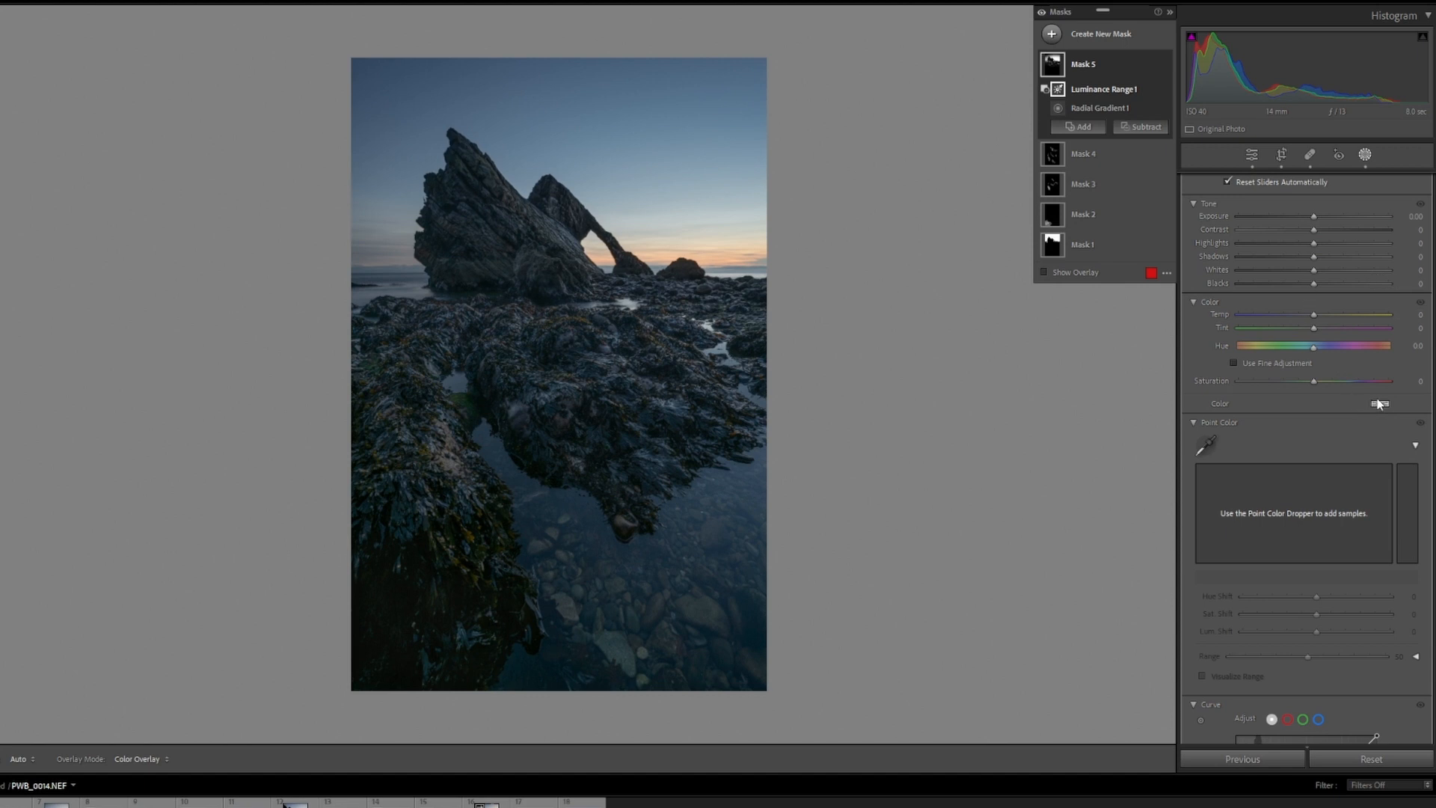
Give the radial gradient mask a pale yellow tint with hue 58 and saturation 25, plus Exposure 0.21 and Temp 10
left_click(1380, 404)
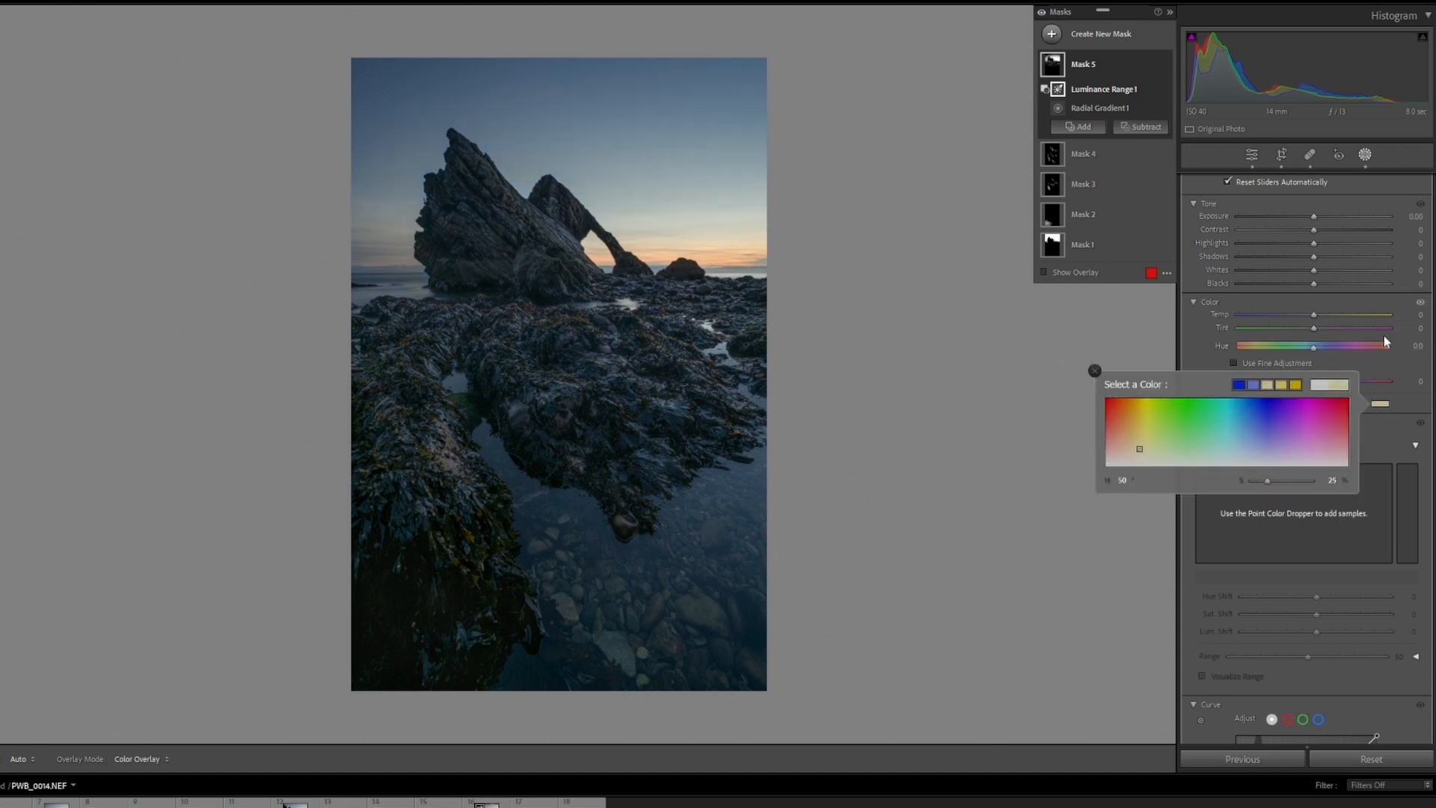
mouse_move(1314, 216)
left_mouse_down()
mouse_move(1301, 217)
mouse_move(1319, 217)
left_mouse_up()
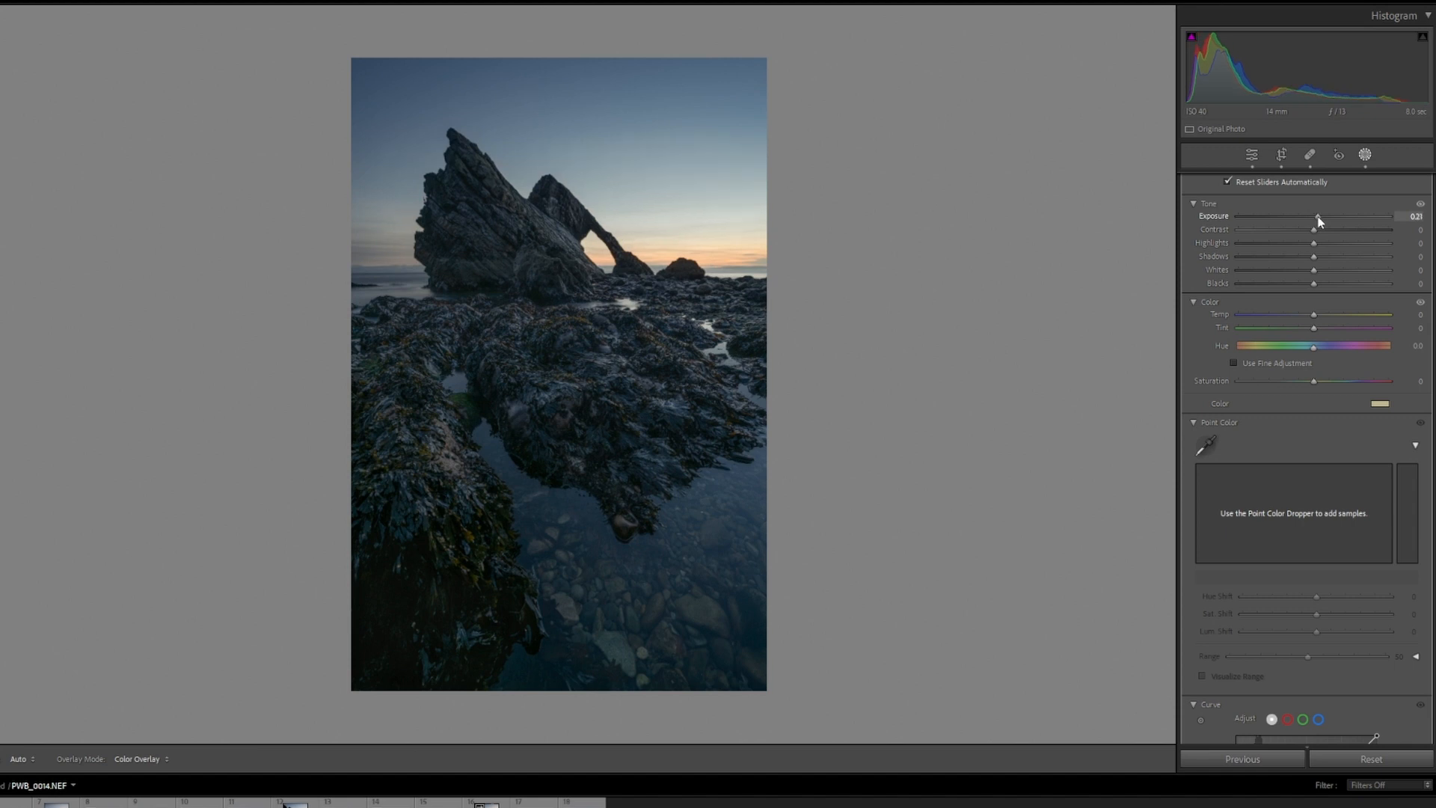
scroll(1306, 459, "down", 1)
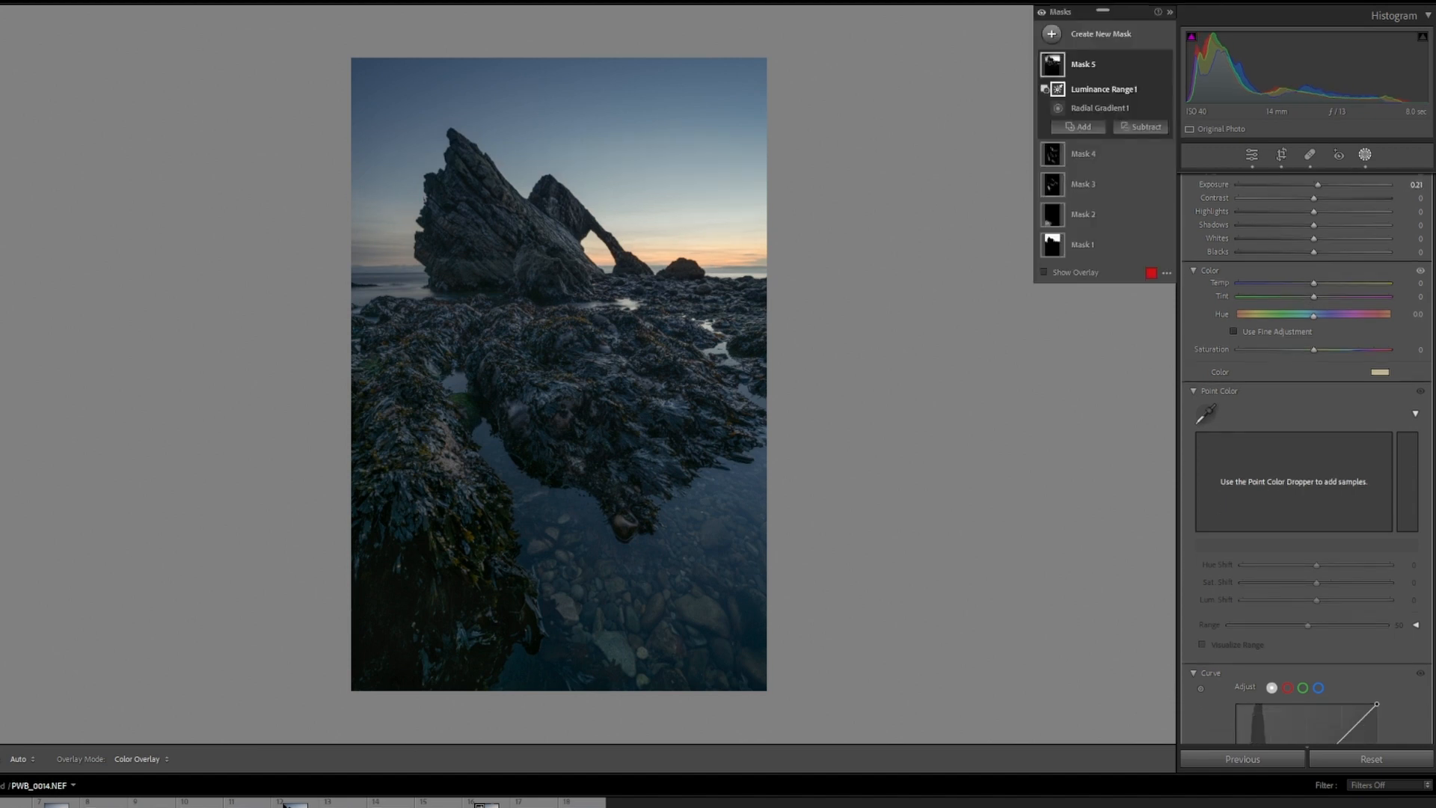
left_click_drag(1316, 284, 1331, 288)
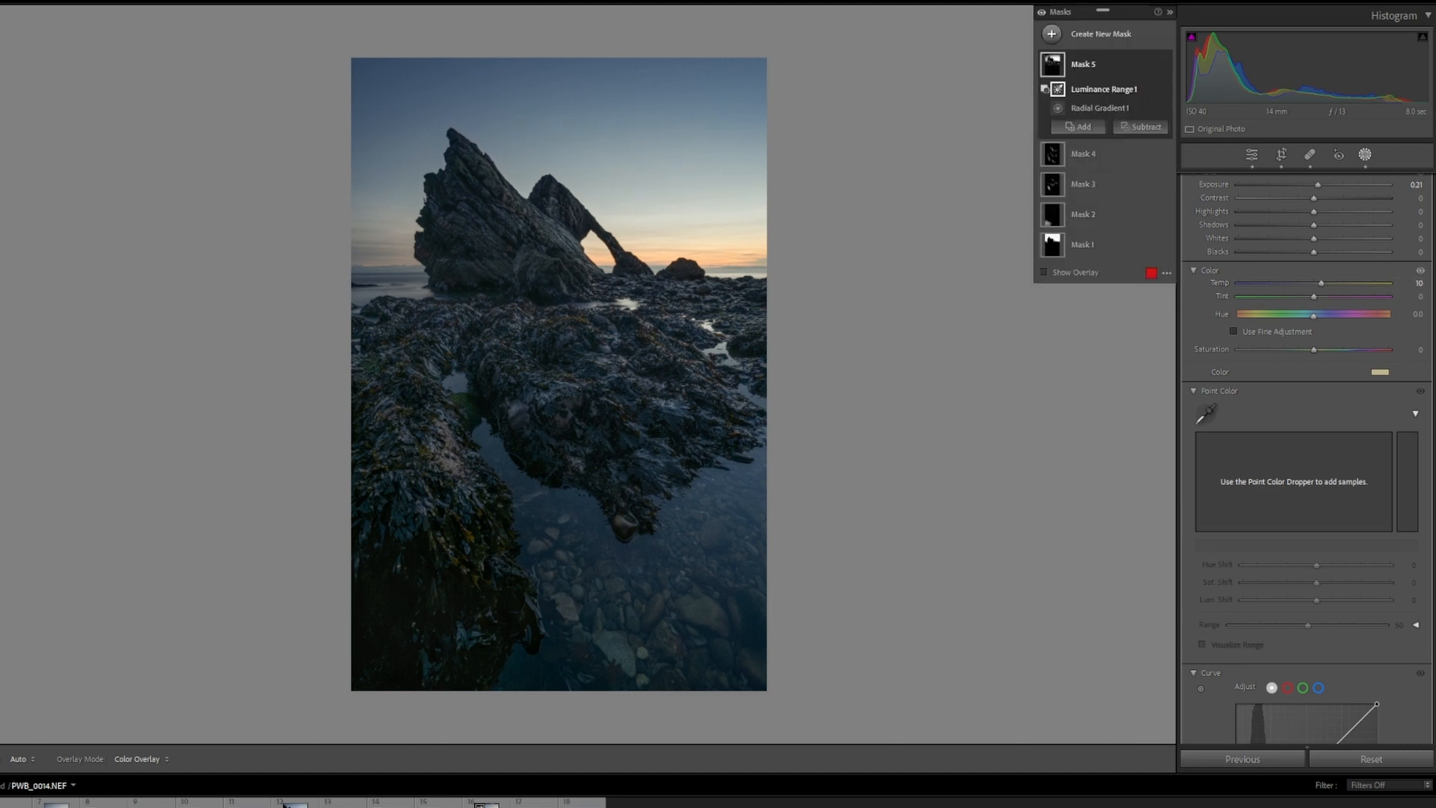
Set the radial gradient mask's Clarity to -10 and its Dehaze to -18
scroll(1424, 359, "down", 8)
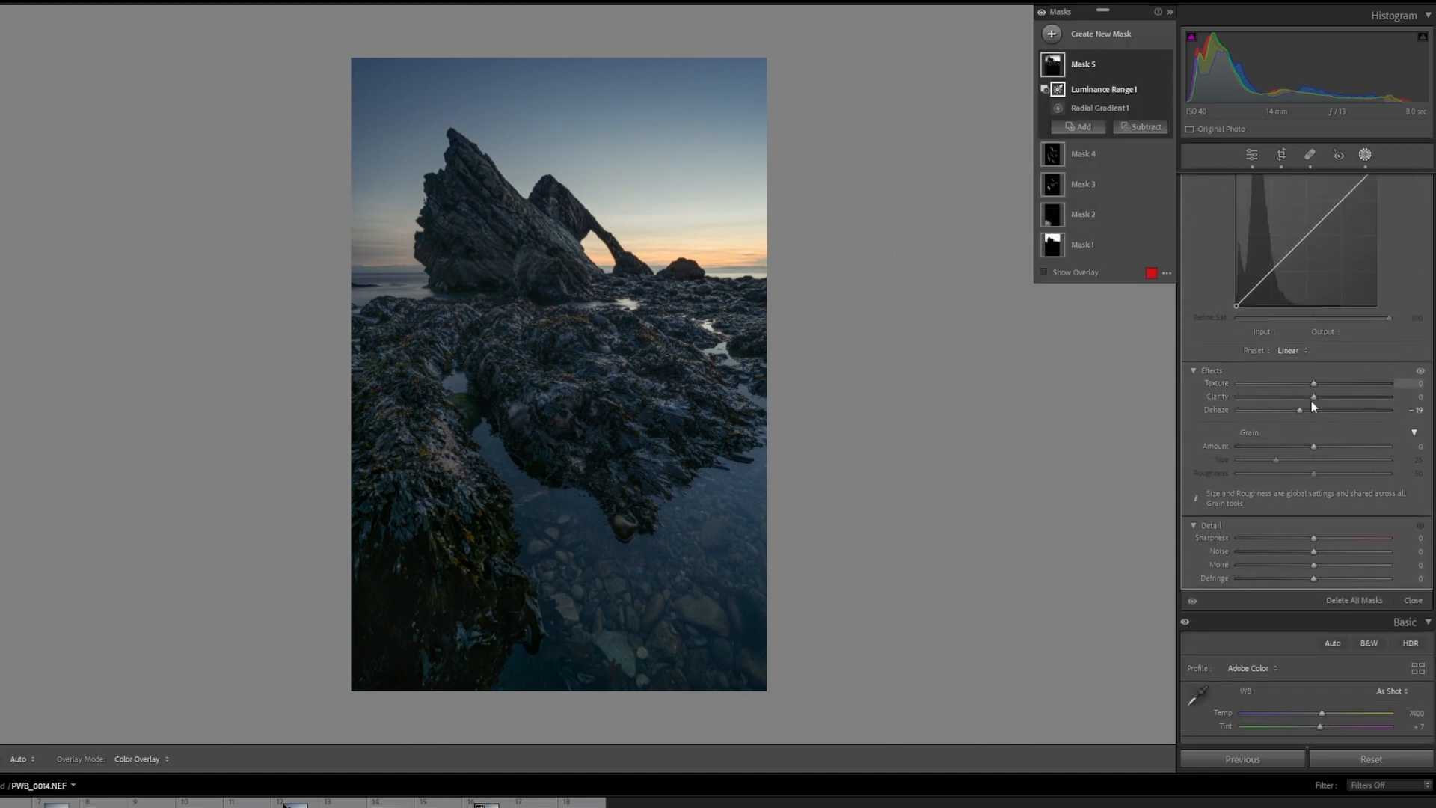
left_click_drag(1299, 411, 1300, 412)
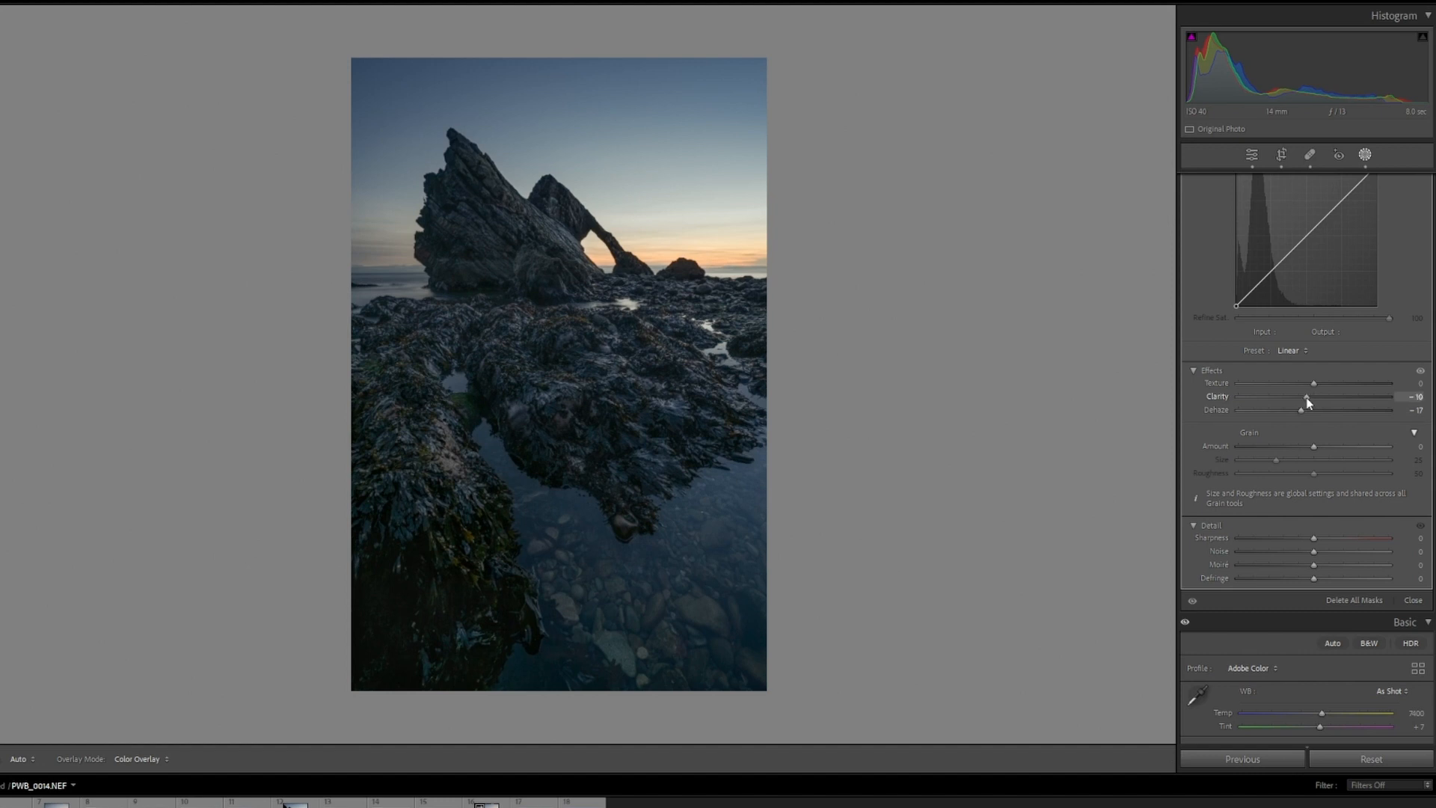
left_click_drag(1302, 411, 1301, 410)
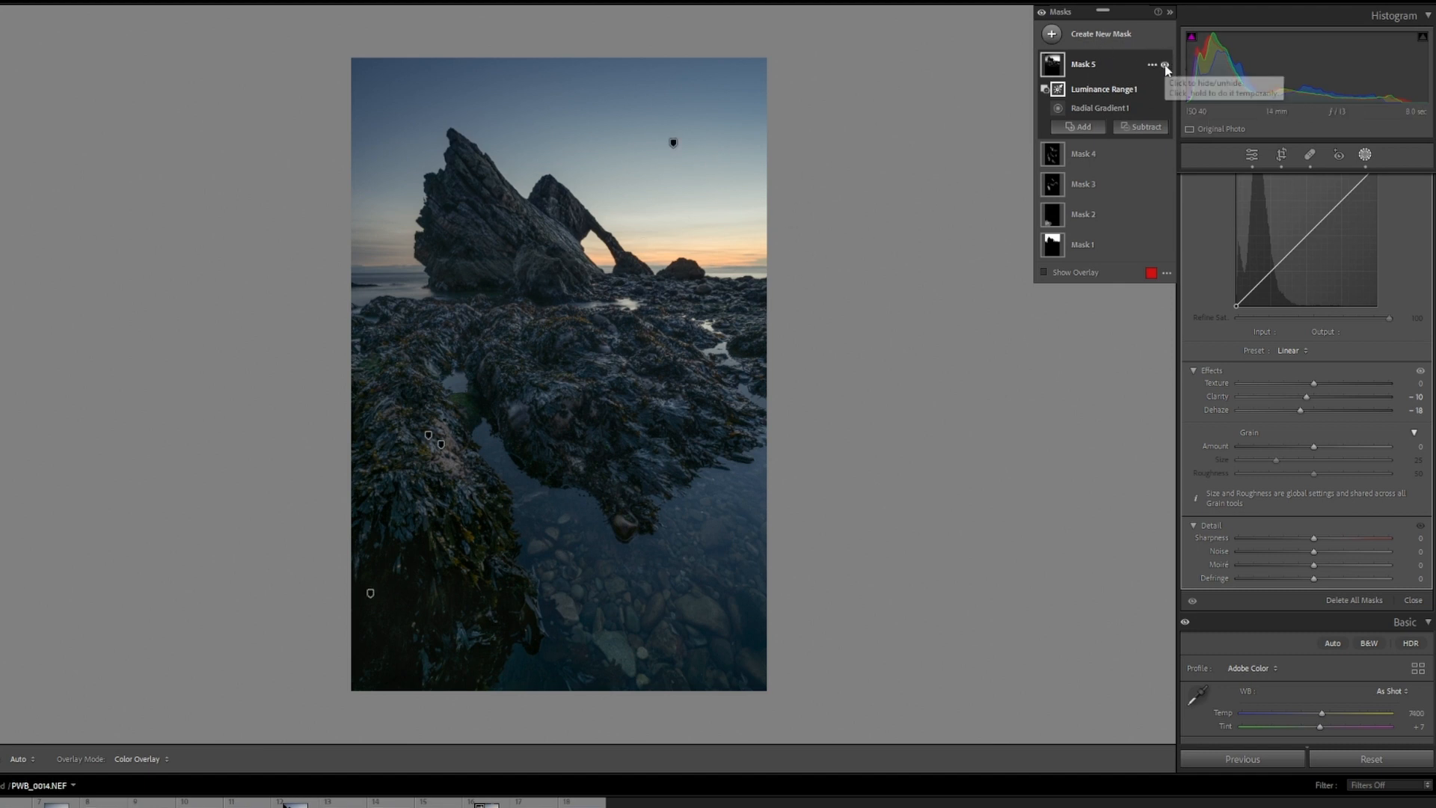
Compare the photo with and without Mask 5 by repeatedly hiding and showing that mask
left_click(1164, 66)
left_click(1164, 66)
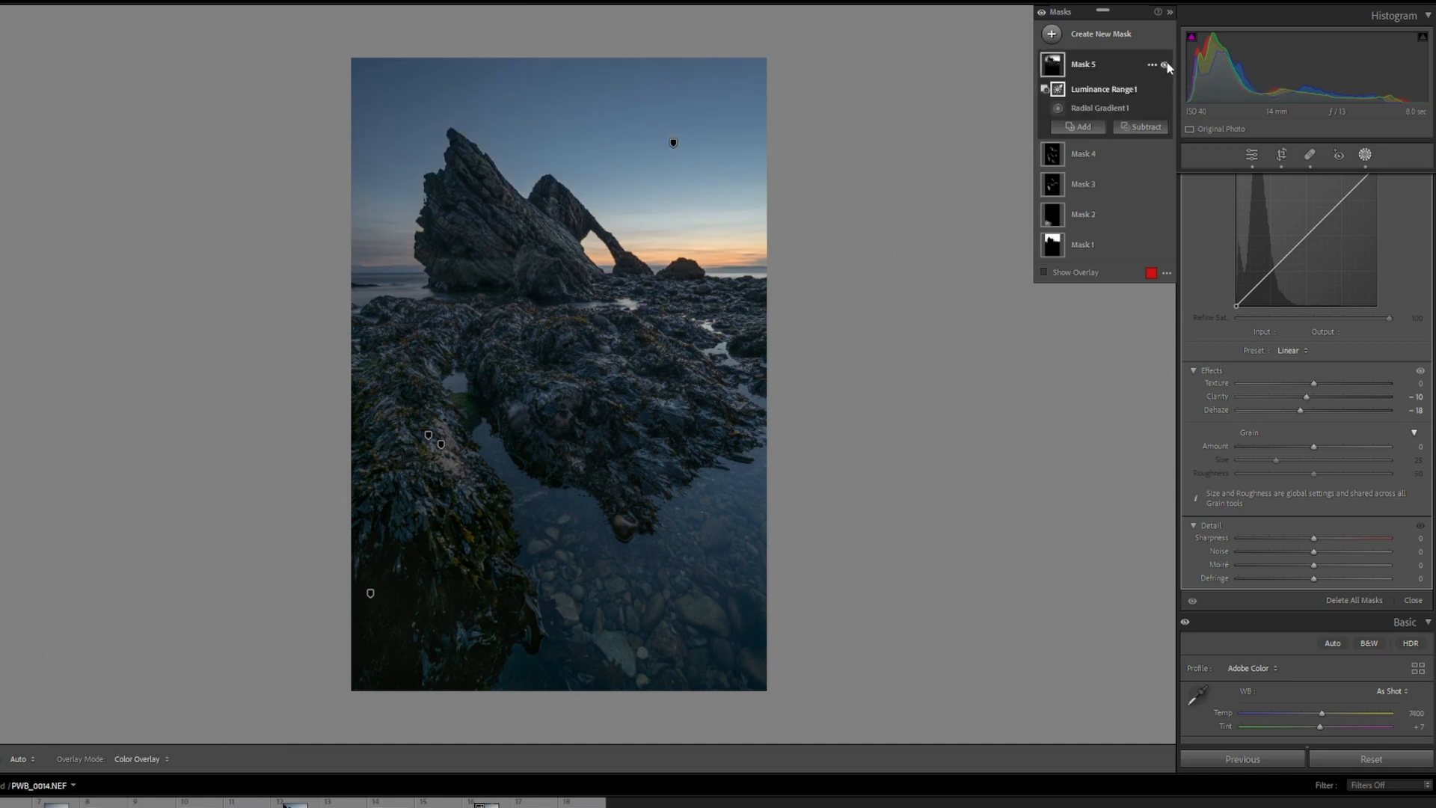
left_click(1165, 66)
left_click(1164, 66)
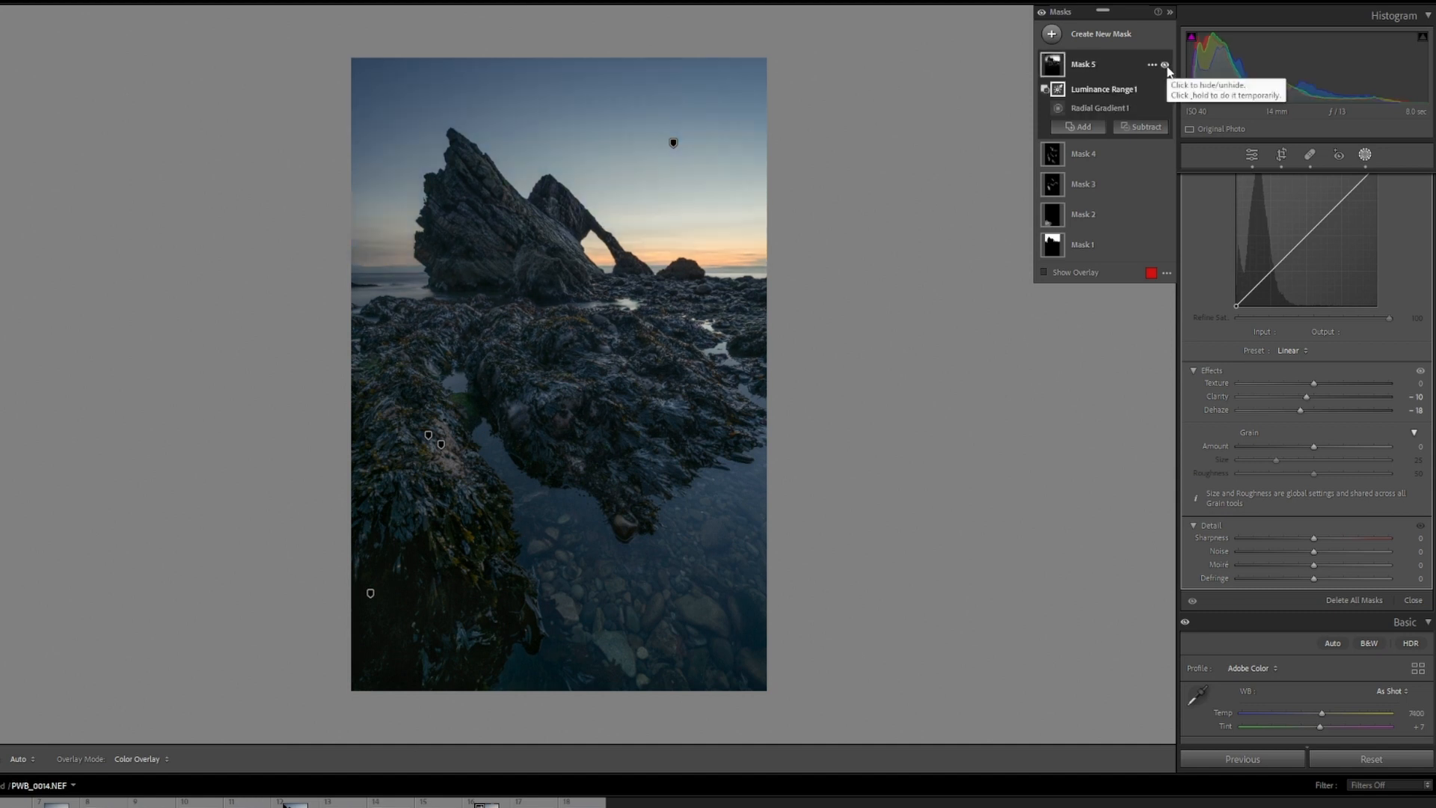
left_click(1165, 65)
left_click(1165, 66)
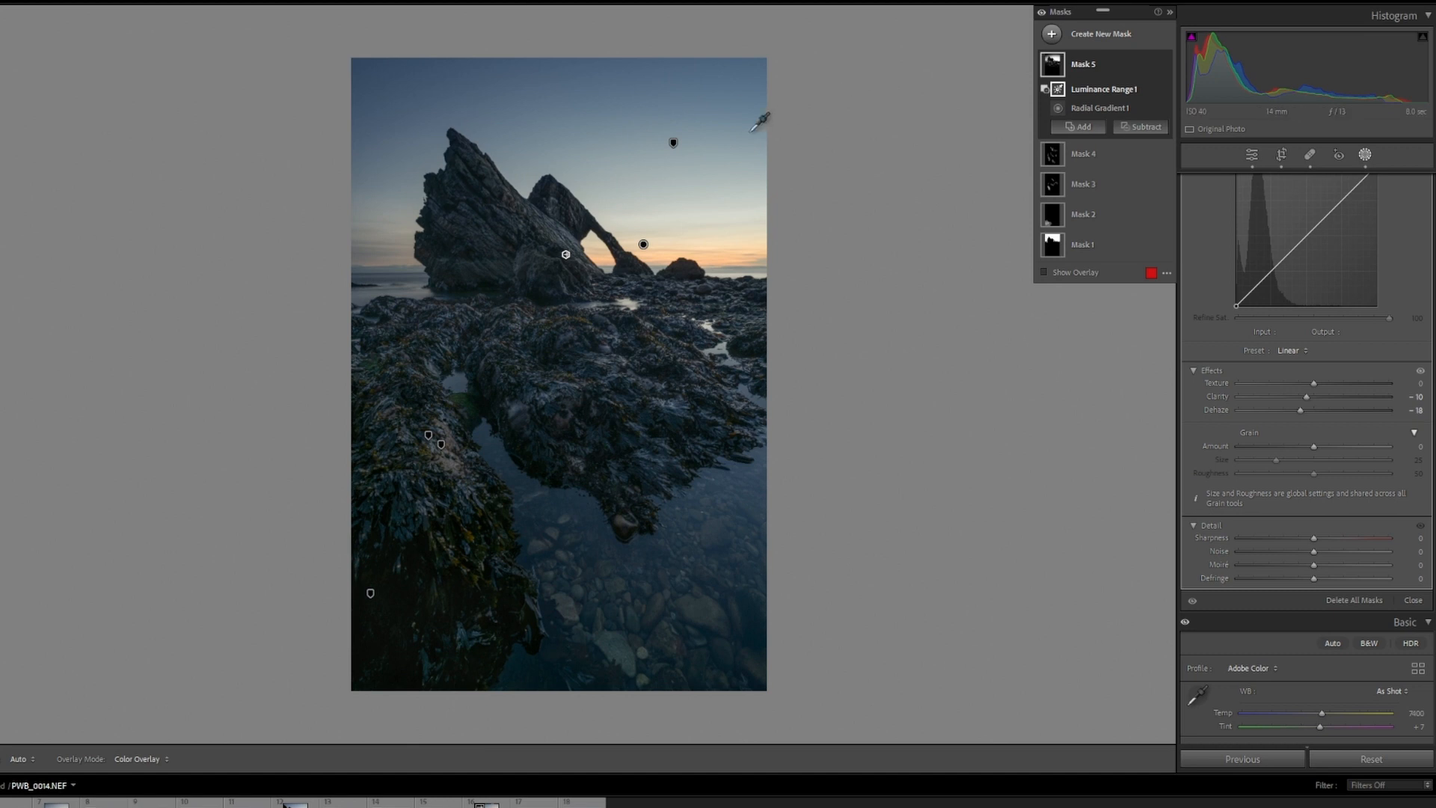
Select Mask 5's radial gradient and shrink its ellipse in height and width around the glow beside the arch
left_click(674, 144)
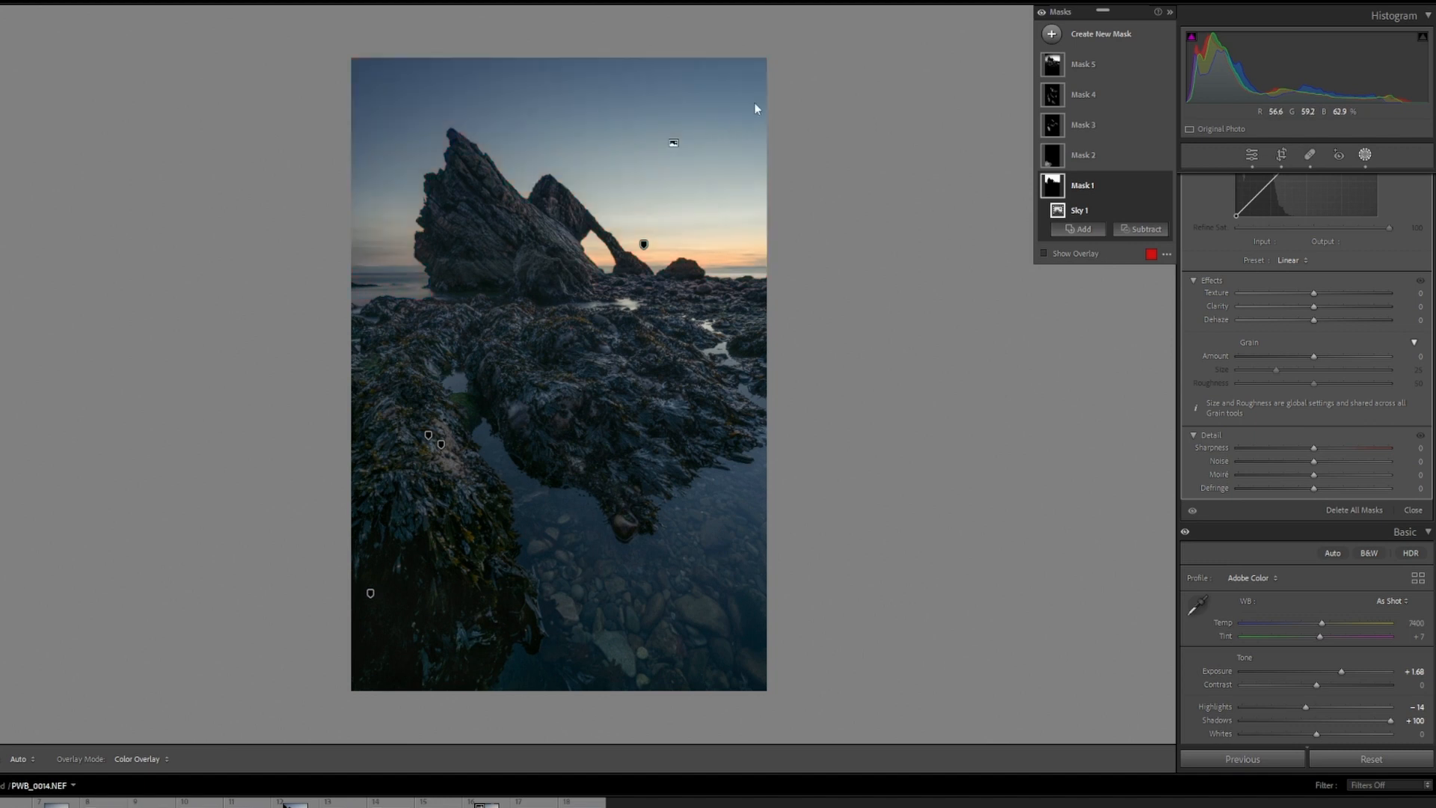
left_click(1054, 68)
left_click(1044, 72)
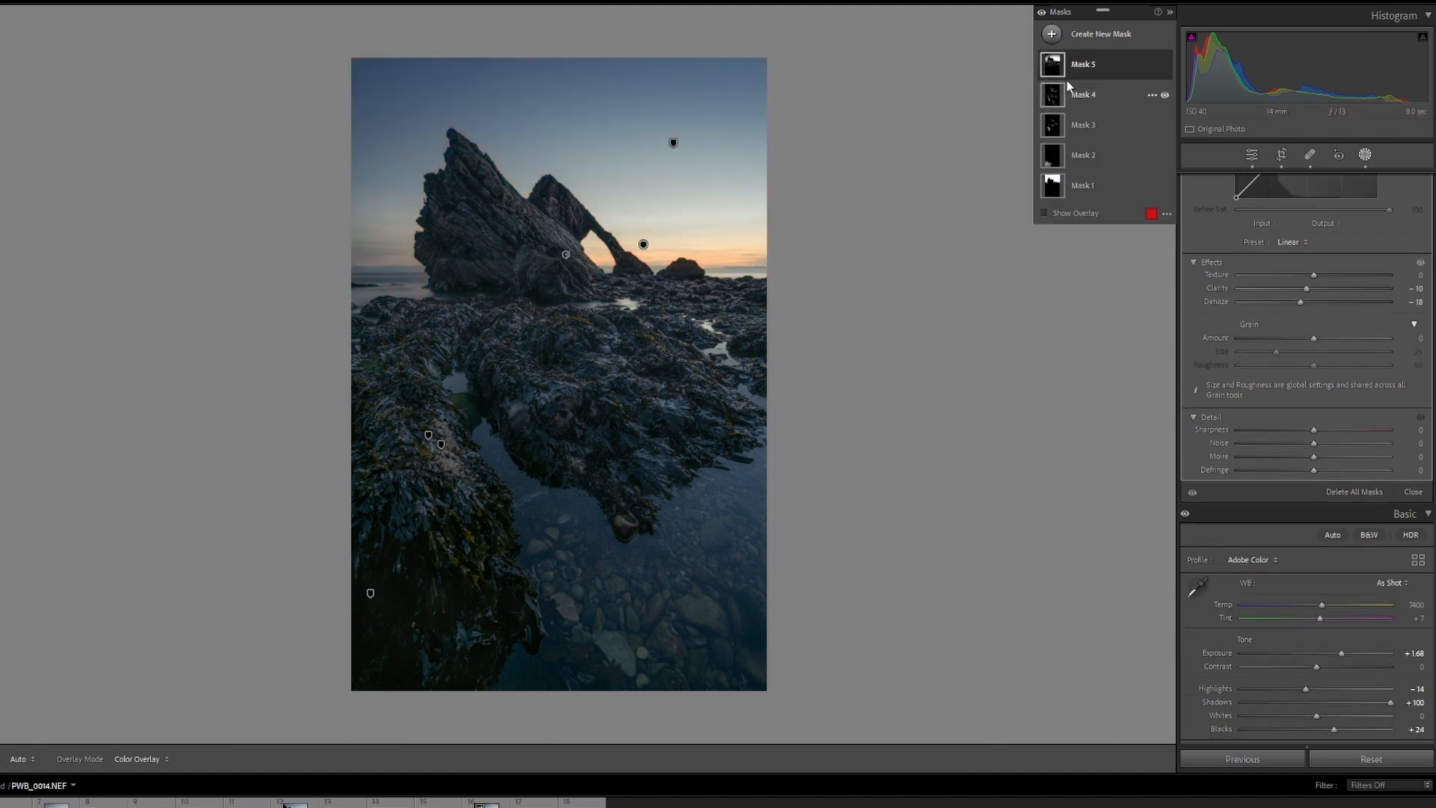
left_click(1052, 71)
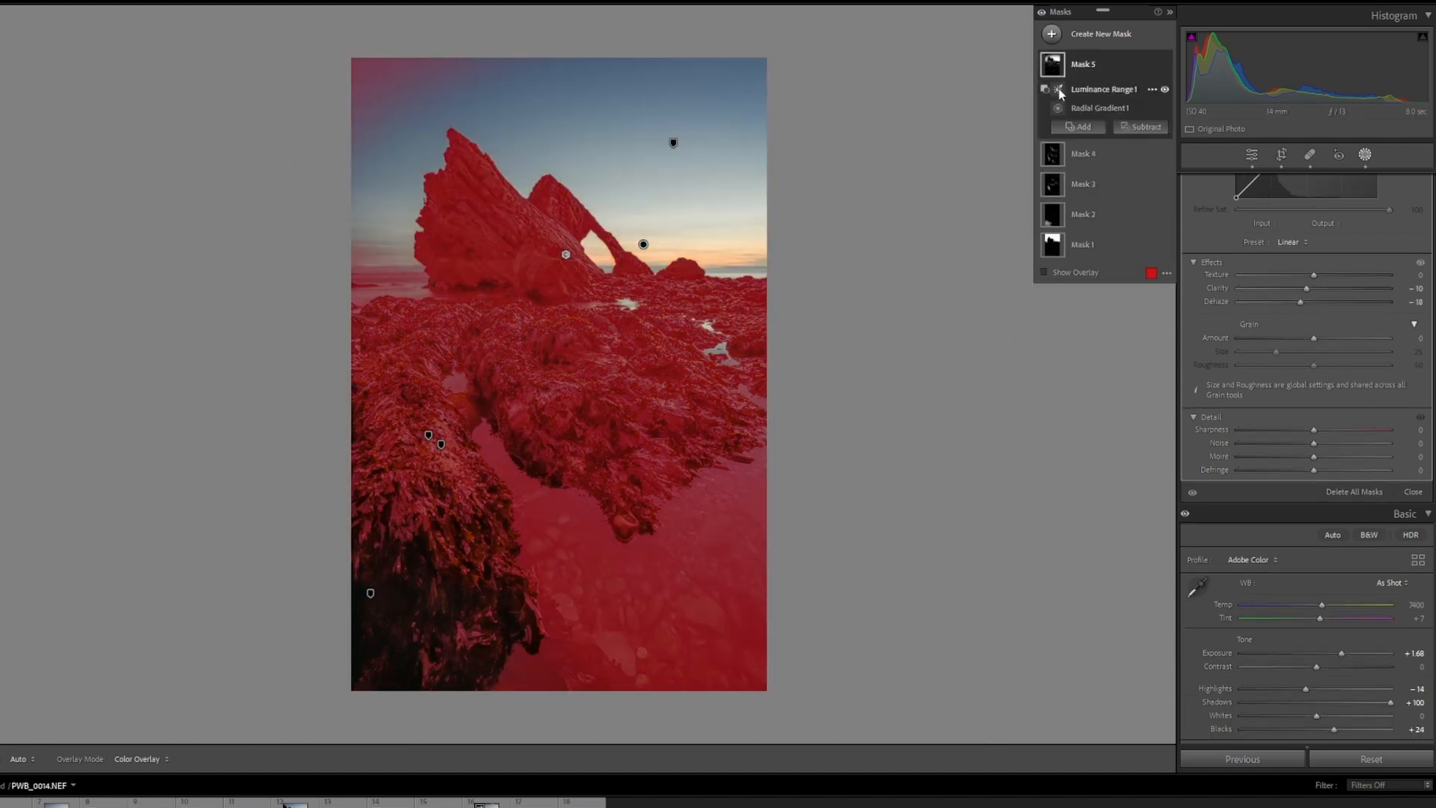
left_click(1047, 113)
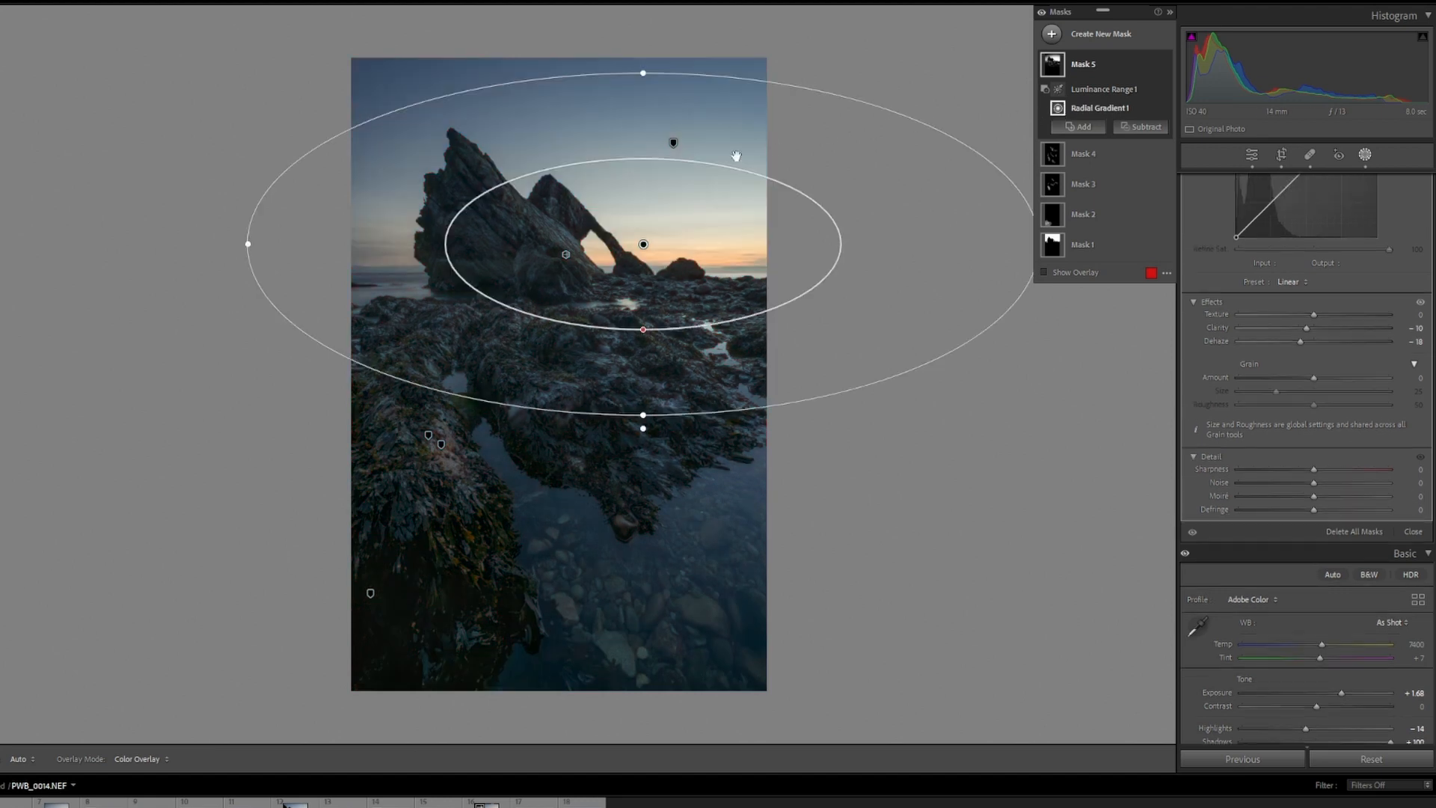
left_click_drag(642, 73, 643, 102)
left_click_drag(248, 244, 305, 244)
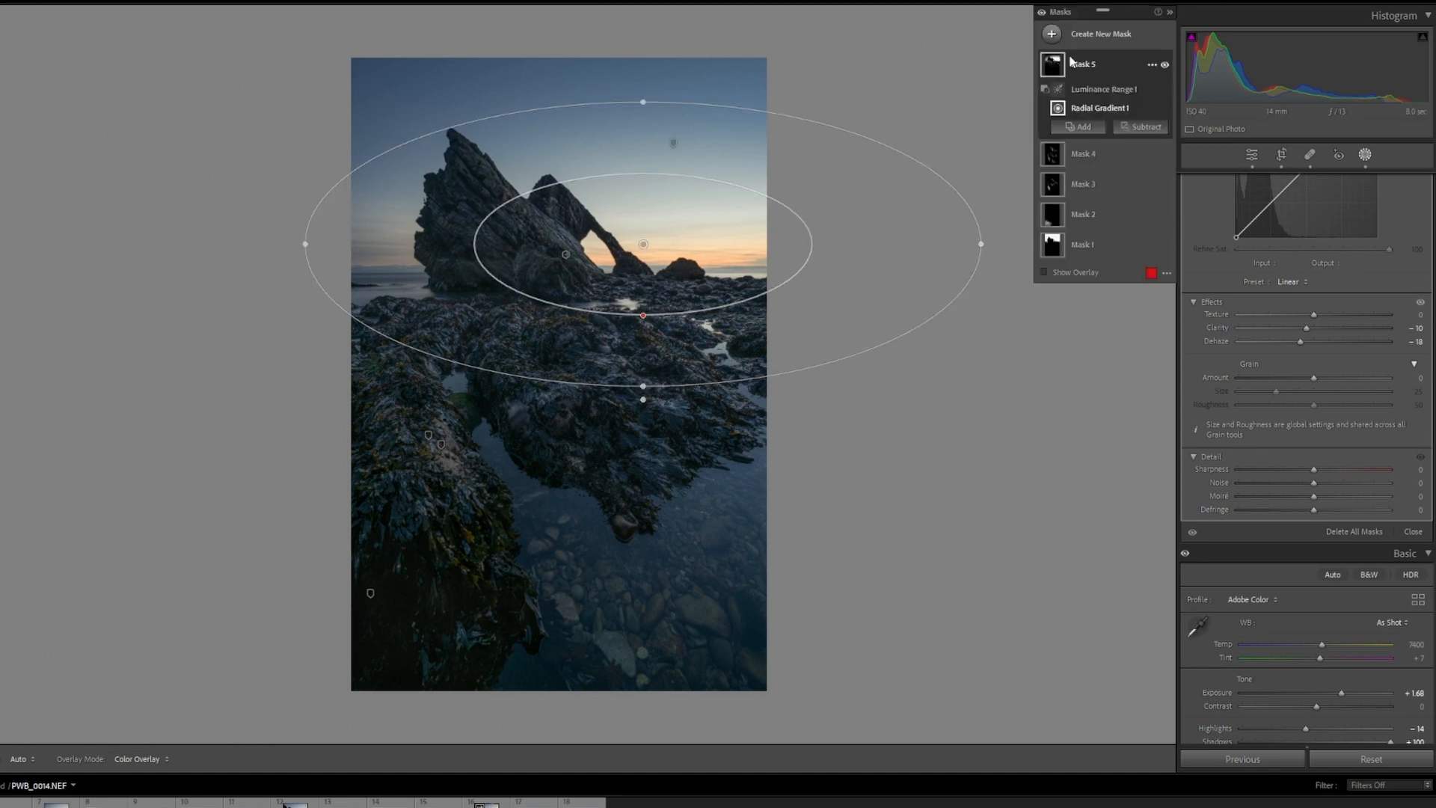
Leave masking and raise the whole photo's Exposure to +2.06
left_click(1365, 155)
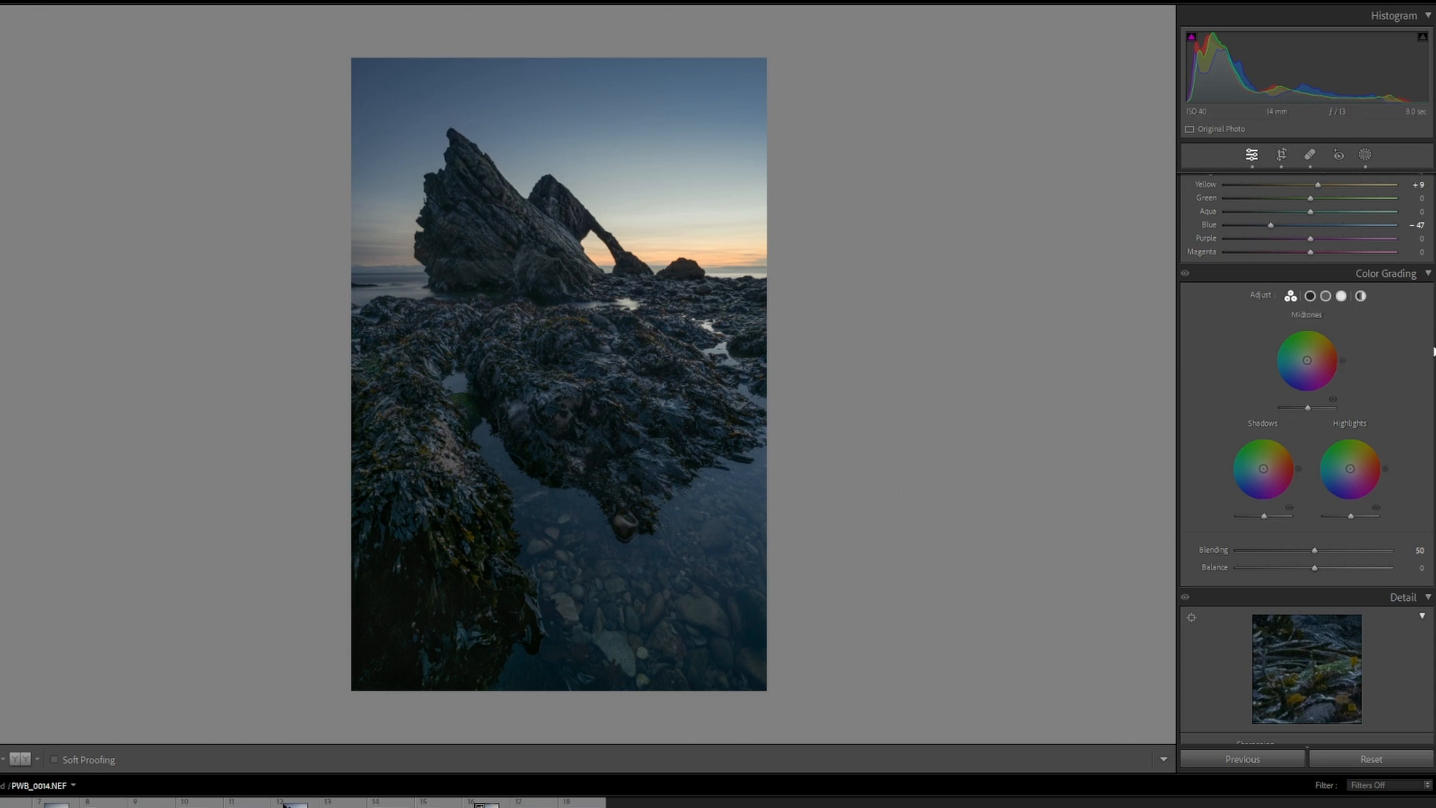
scroll(1309, 449, "up", 10)
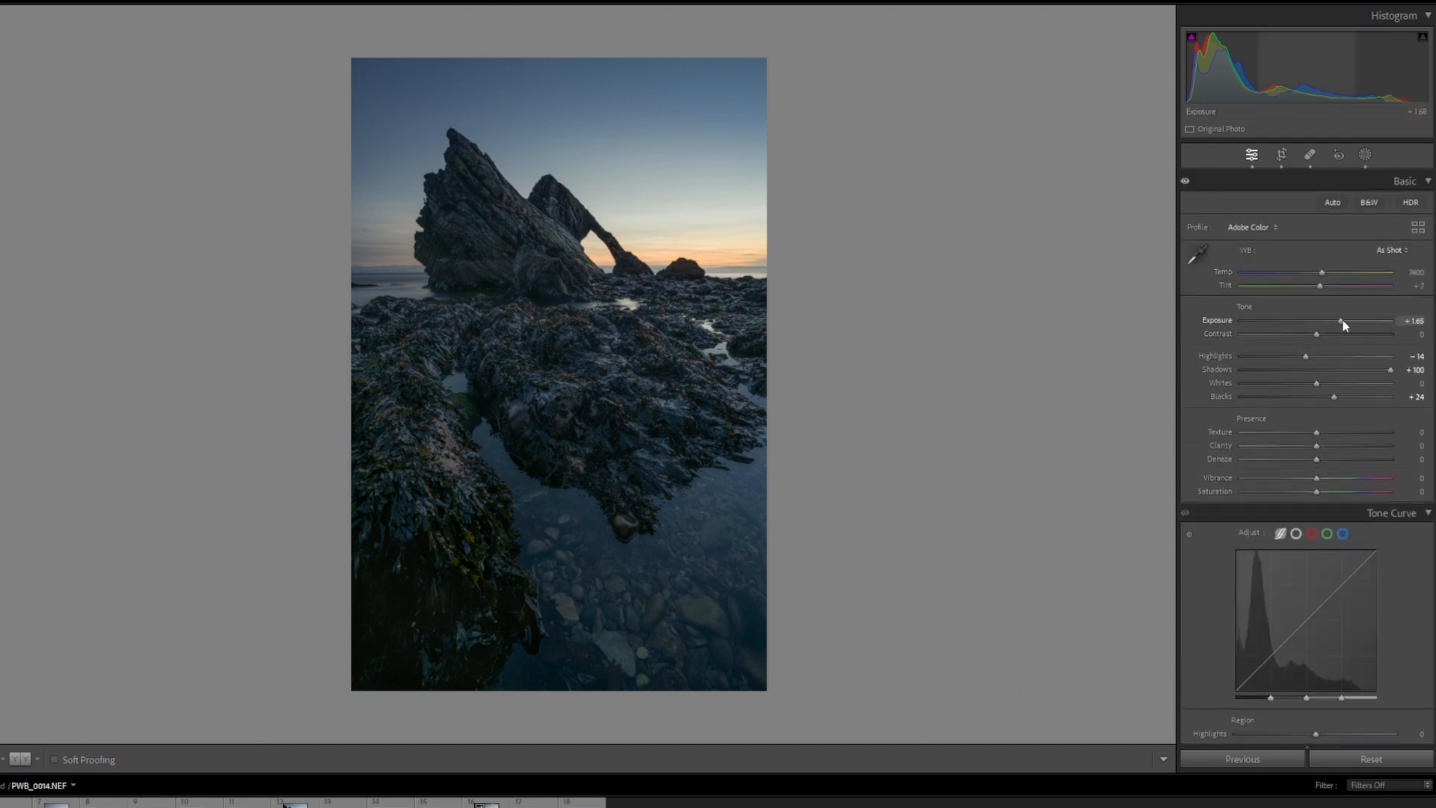
left_click_drag(1344, 320, 1349, 321)
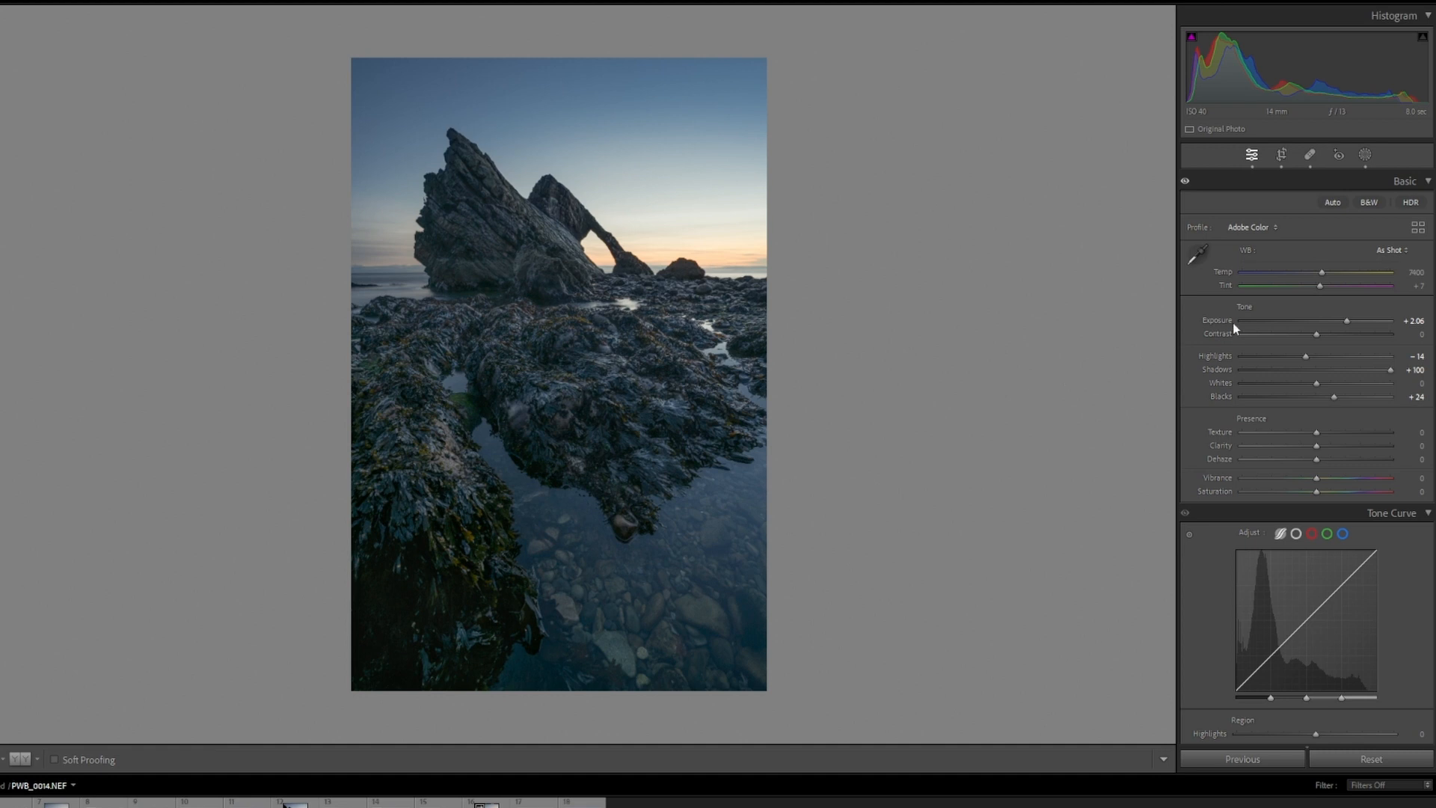
mouse_move(1327, 462)
left_mouse_down()
mouse_move(1344, 458)
mouse_move(1326, 463)
left_mouse_up()
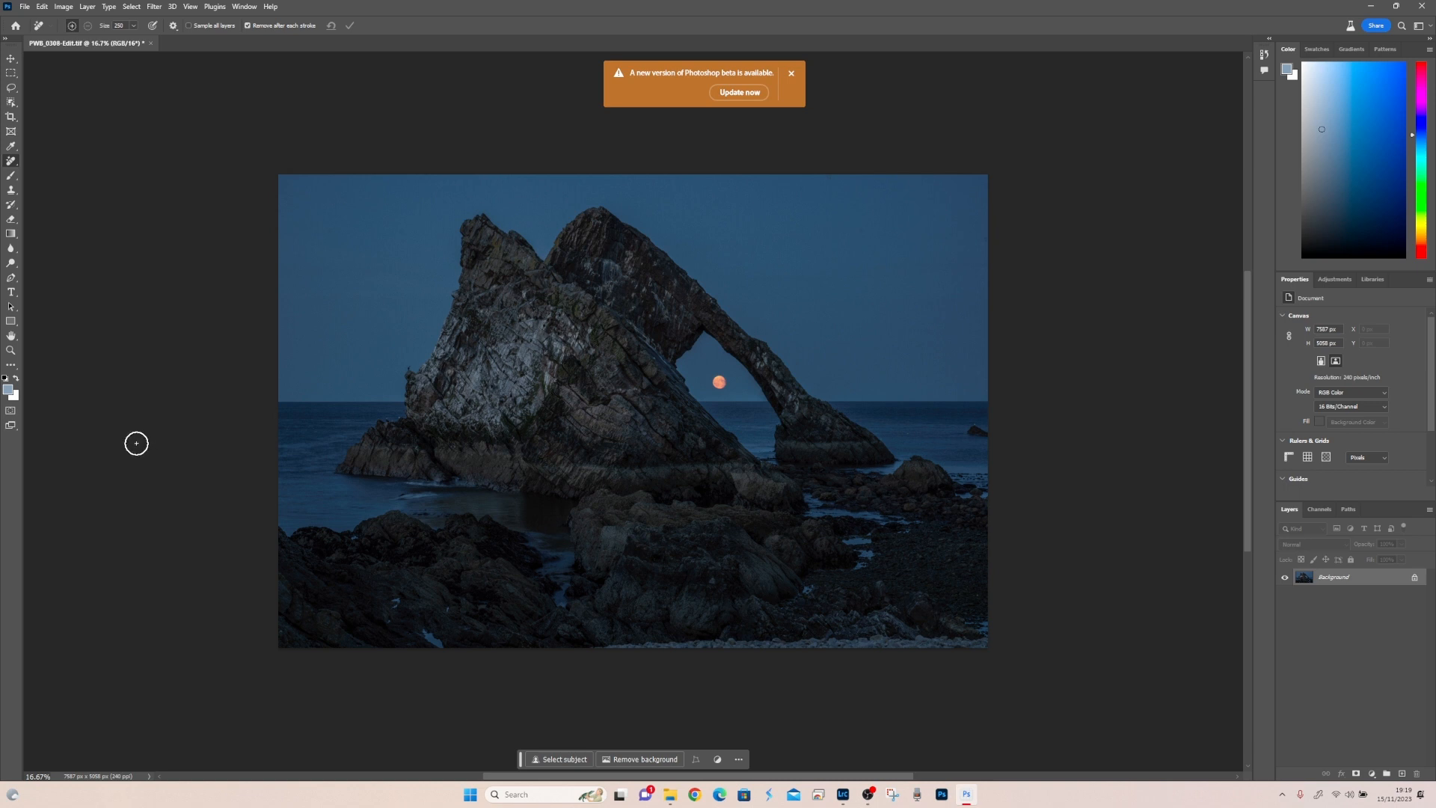
Erase the small distant rock on the horizon, right of the arch, with the Remove tool
left_click_drag(964, 430, 984, 430)
Start a crop of the moon and arch photo with a 5 : 7 aspect ratio
key("c")
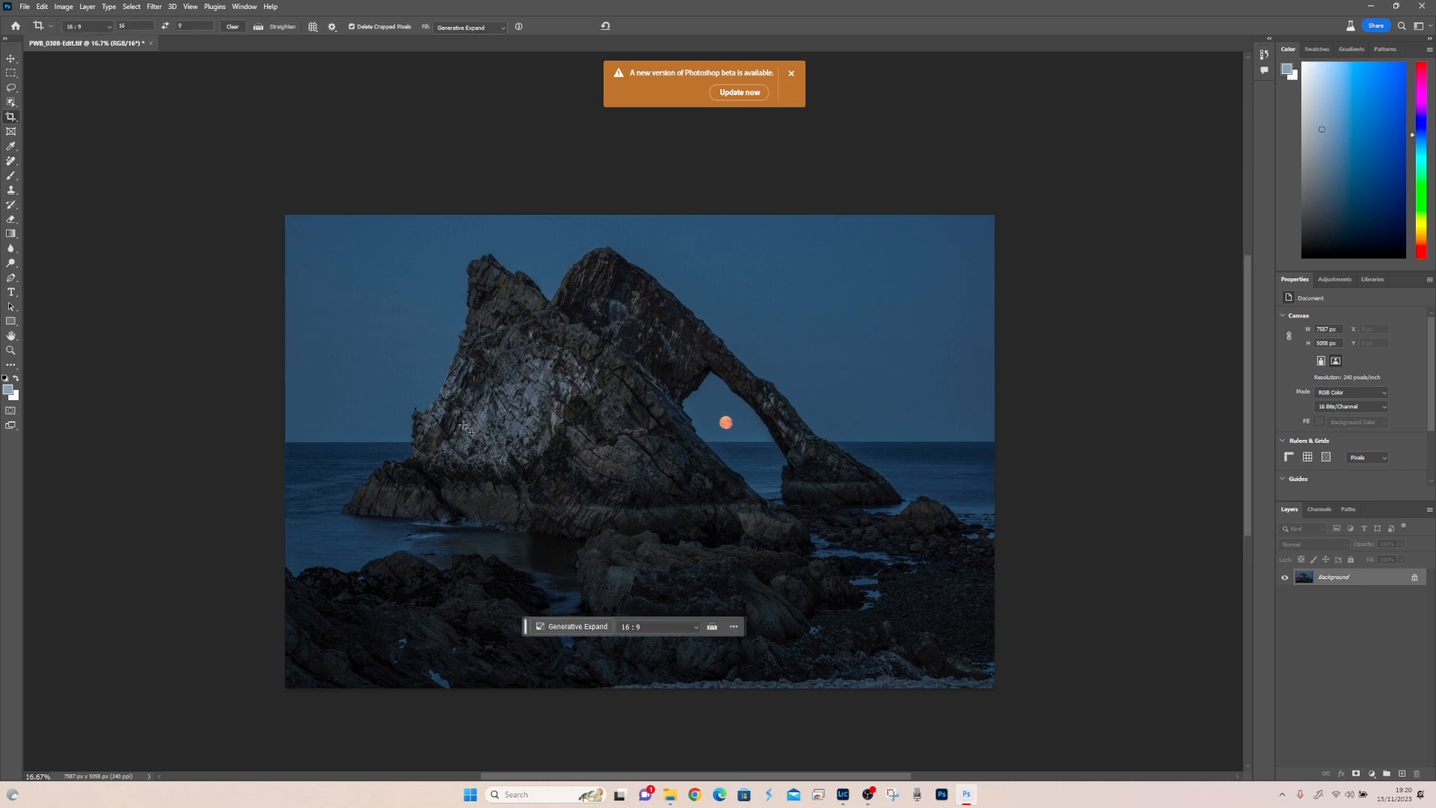
left_click(696, 629)
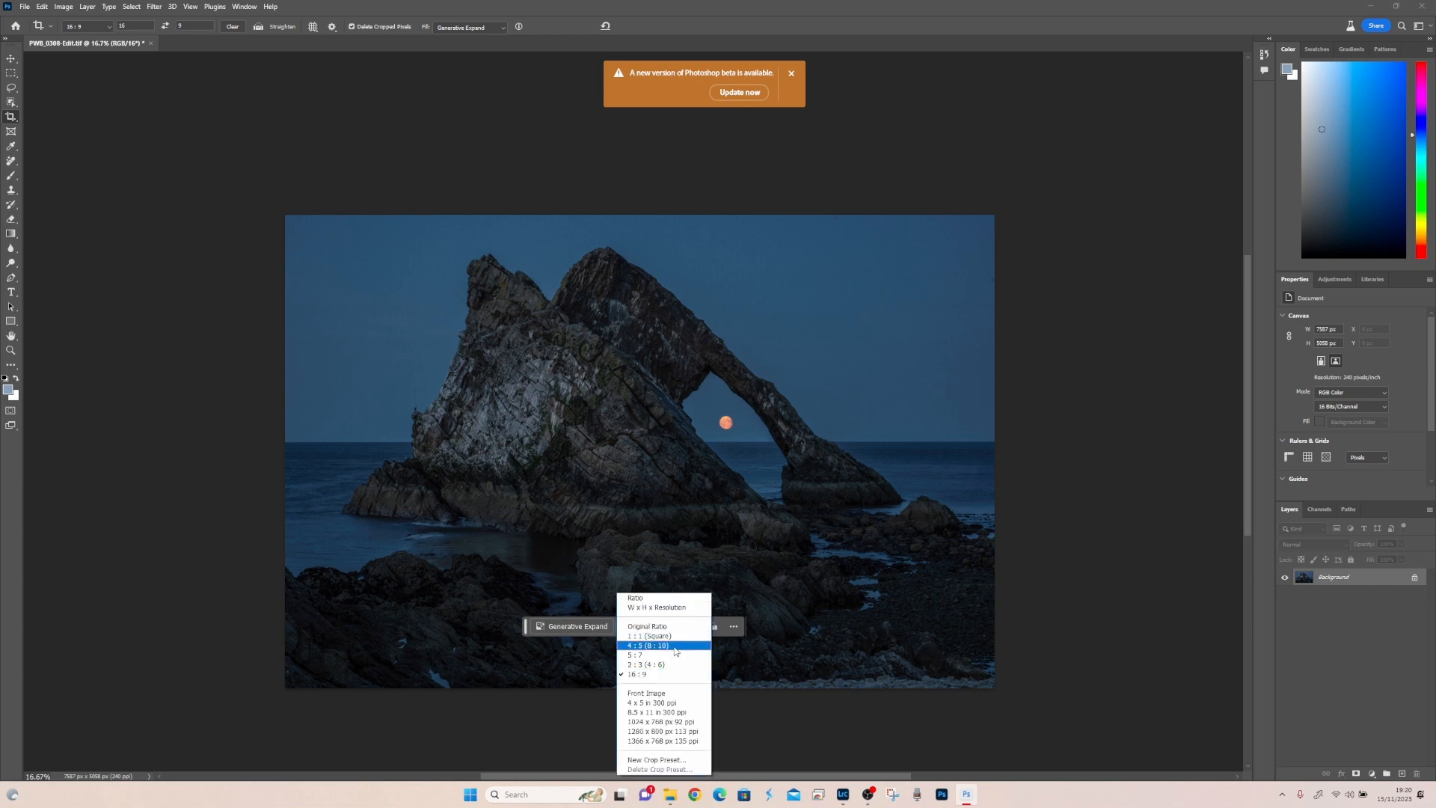
left_click(673, 645)
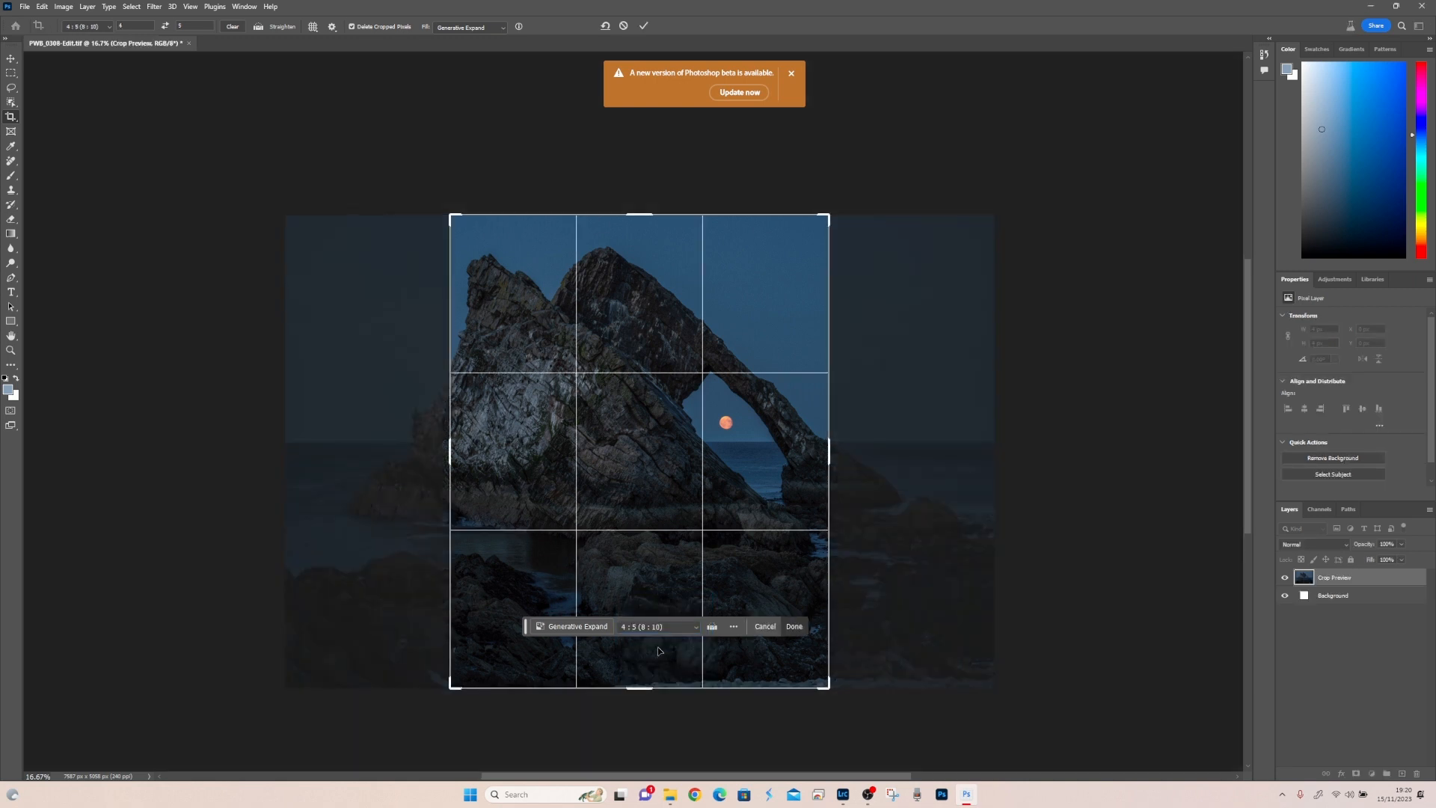
left_click(661, 631)
left_click(657, 653)
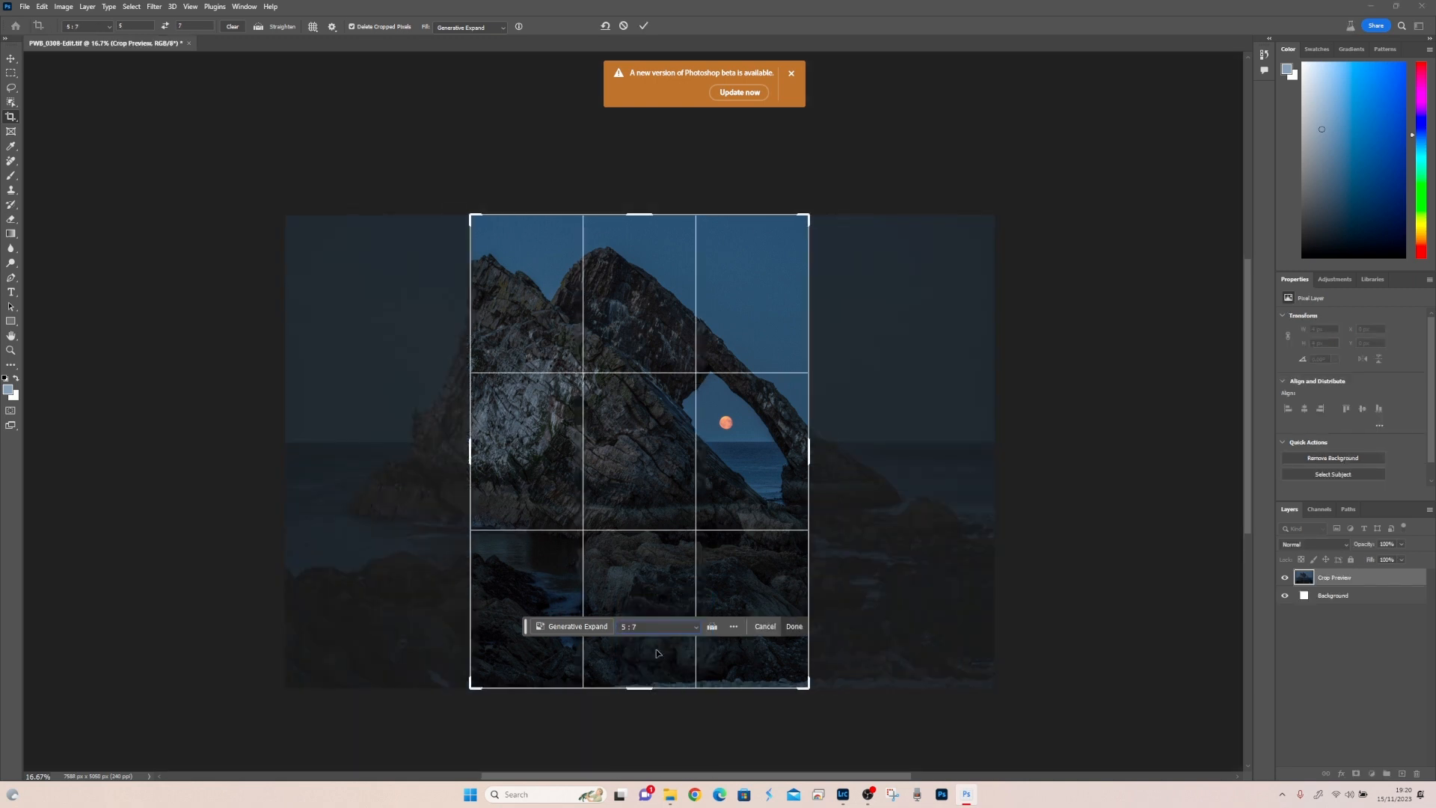
Turn the crop to landscape, extend it above the sky across nearly the full width, and fill the blank strip using Generative Expand without a prompt
left_click_drag(806, 217, 861, 264)
left_click_drag(410, 287, 338, 194)
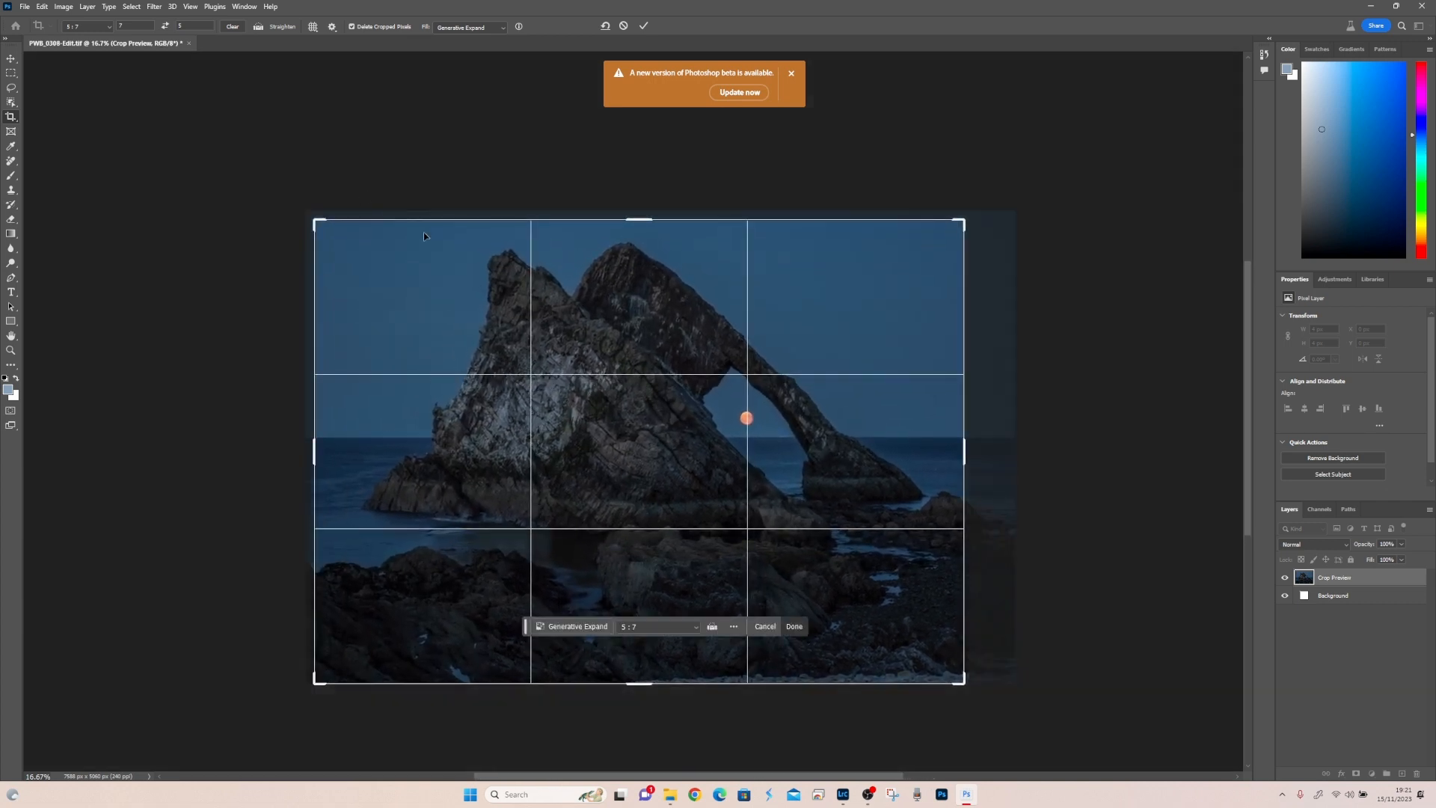
left_click_drag(964, 221, 980, 201)
left_click_drag(292, 205, 287, 199)
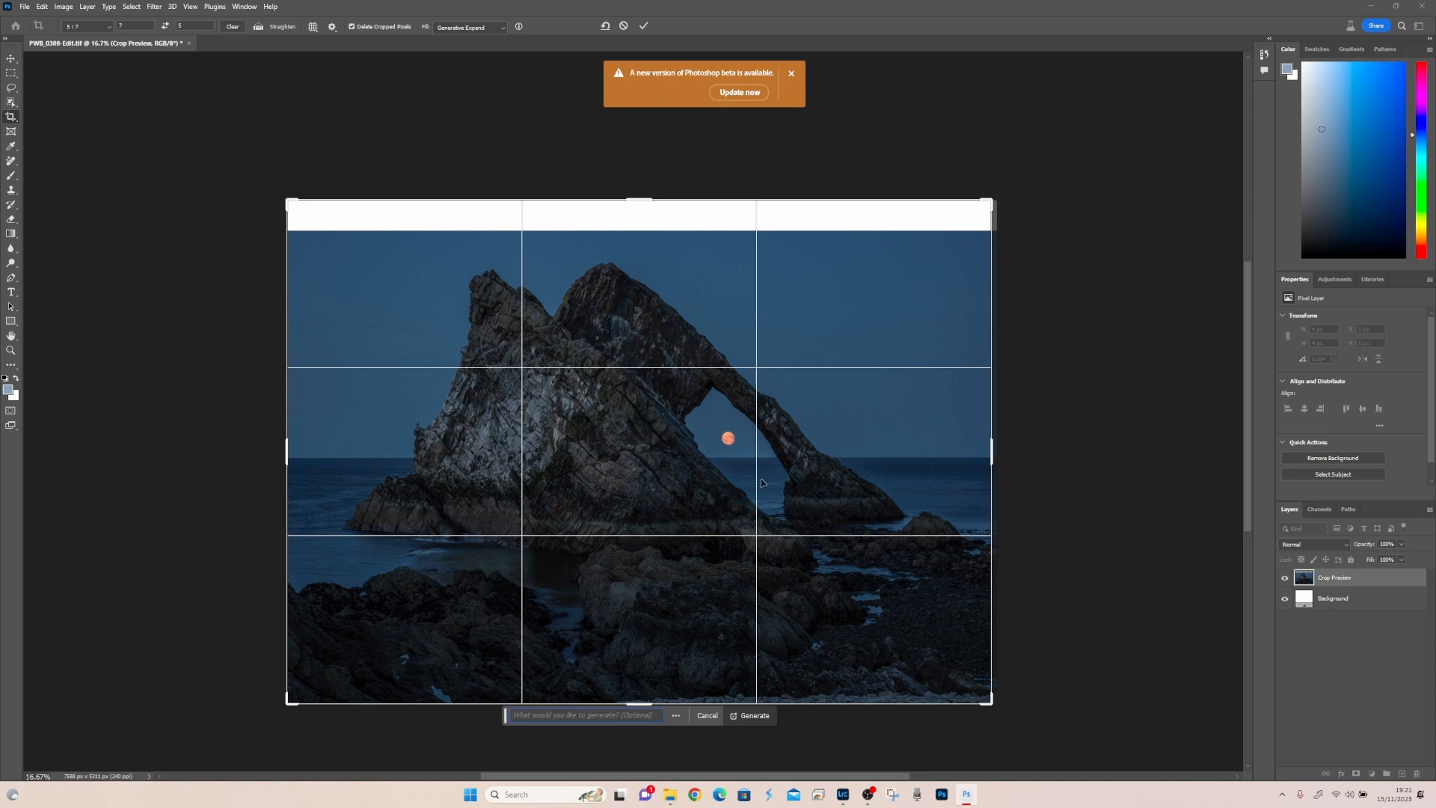
left_click(765, 719)
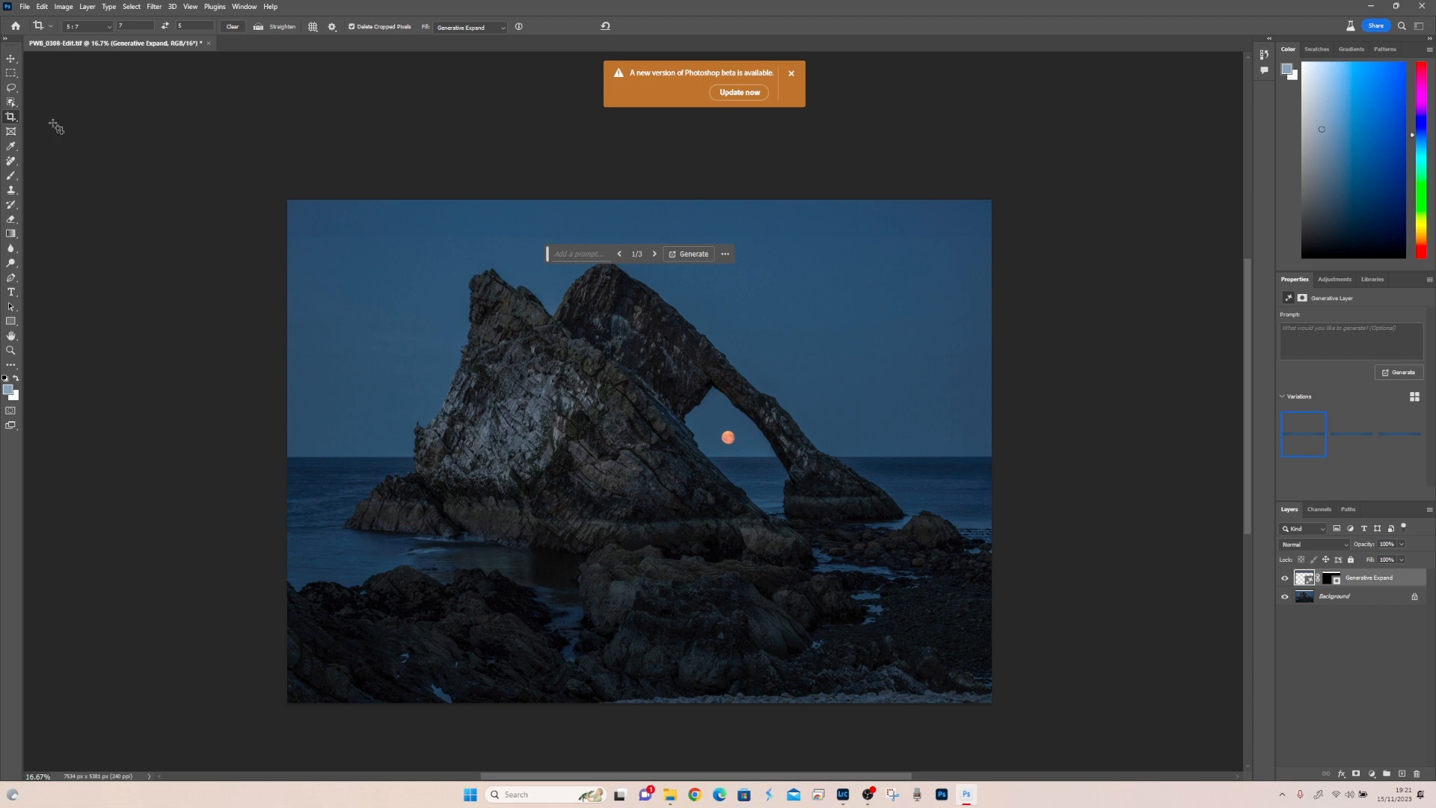
Remove the bright puddles and spots from the foreground rocks on the Background layer with the Remove tool
left_click(12, 161)
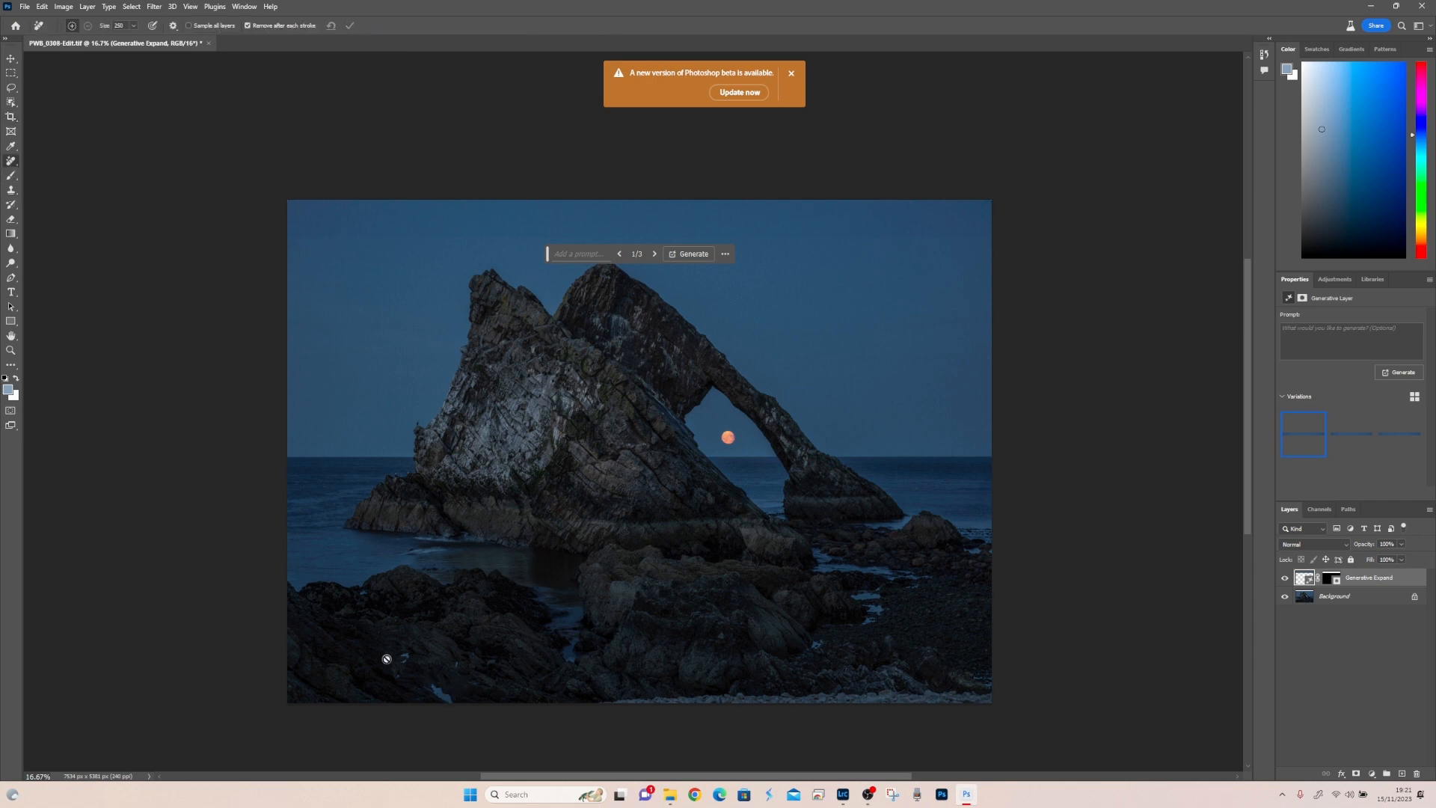
left_click(1320, 599)
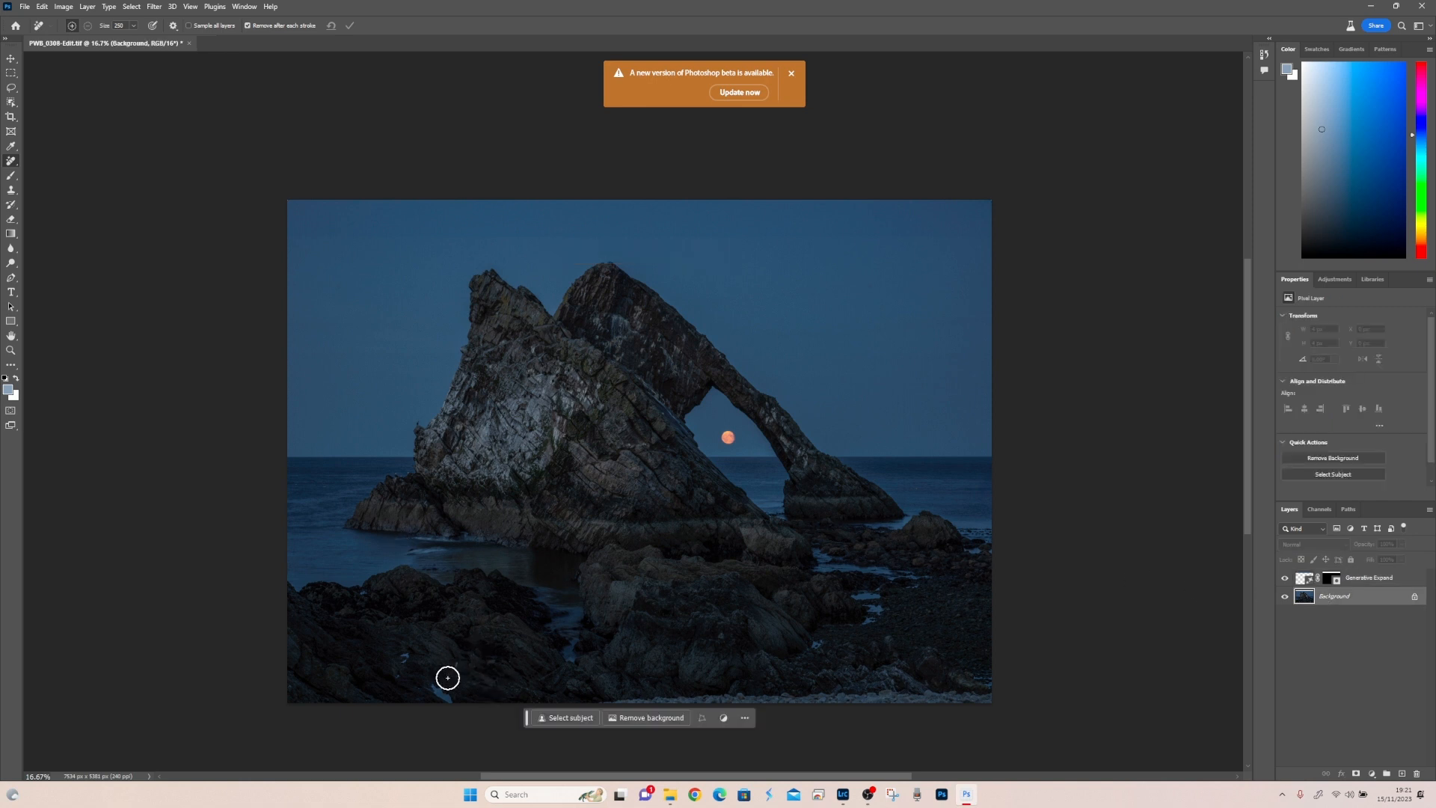
left_click_drag(432, 684, 457, 697)
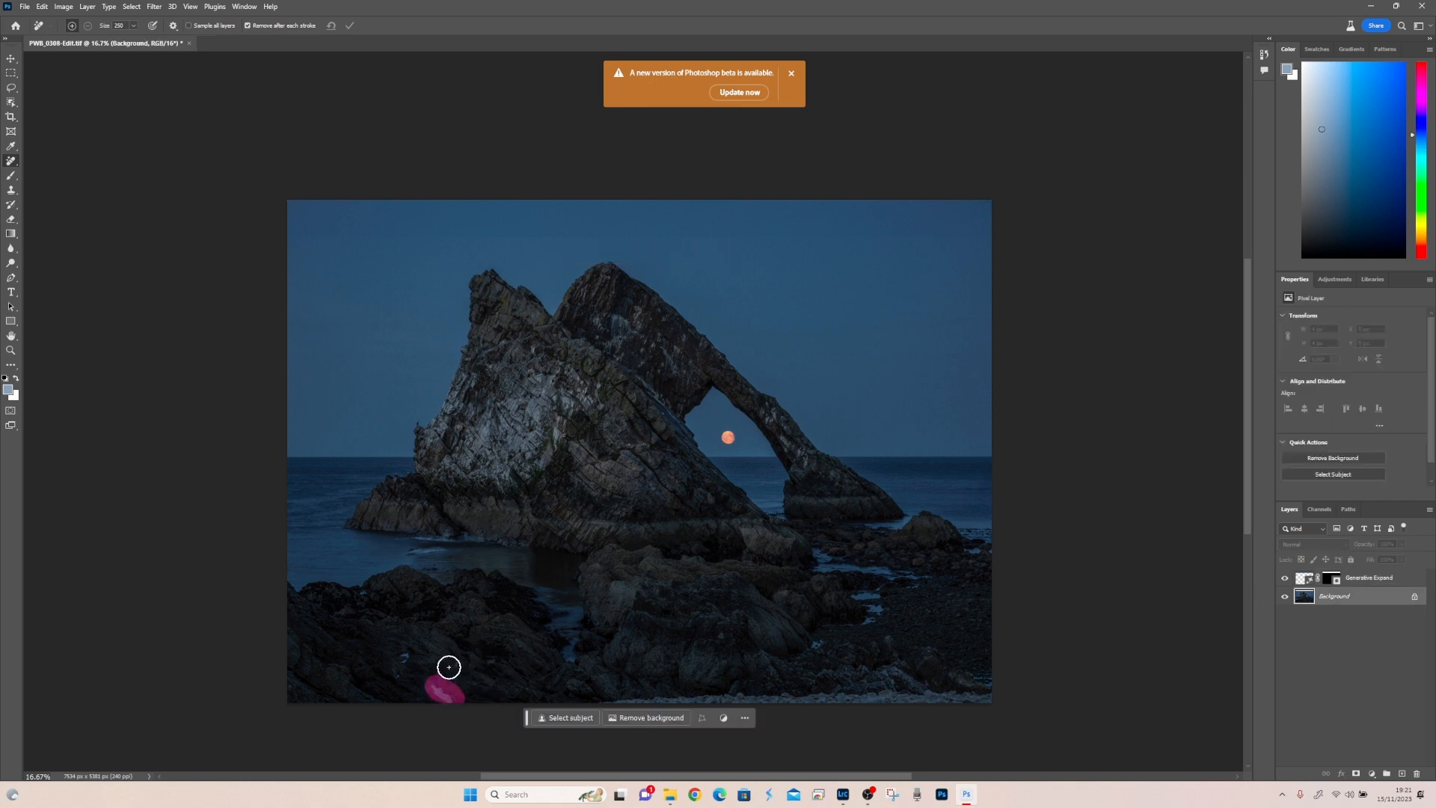
left_click(404, 661)
left_click(398, 679)
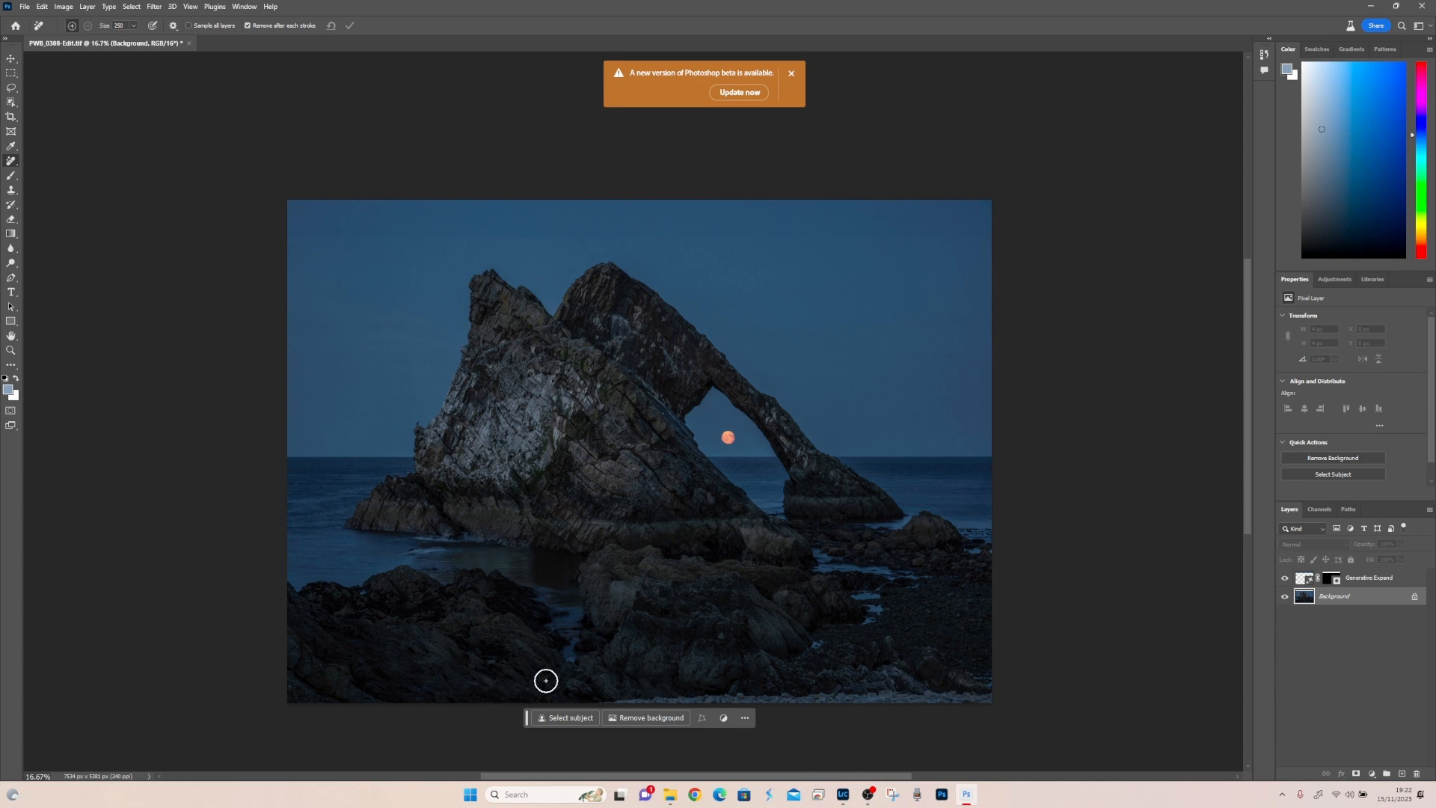
left_click(364, 599)
left_click(26, 6)
left_click(52, 124)
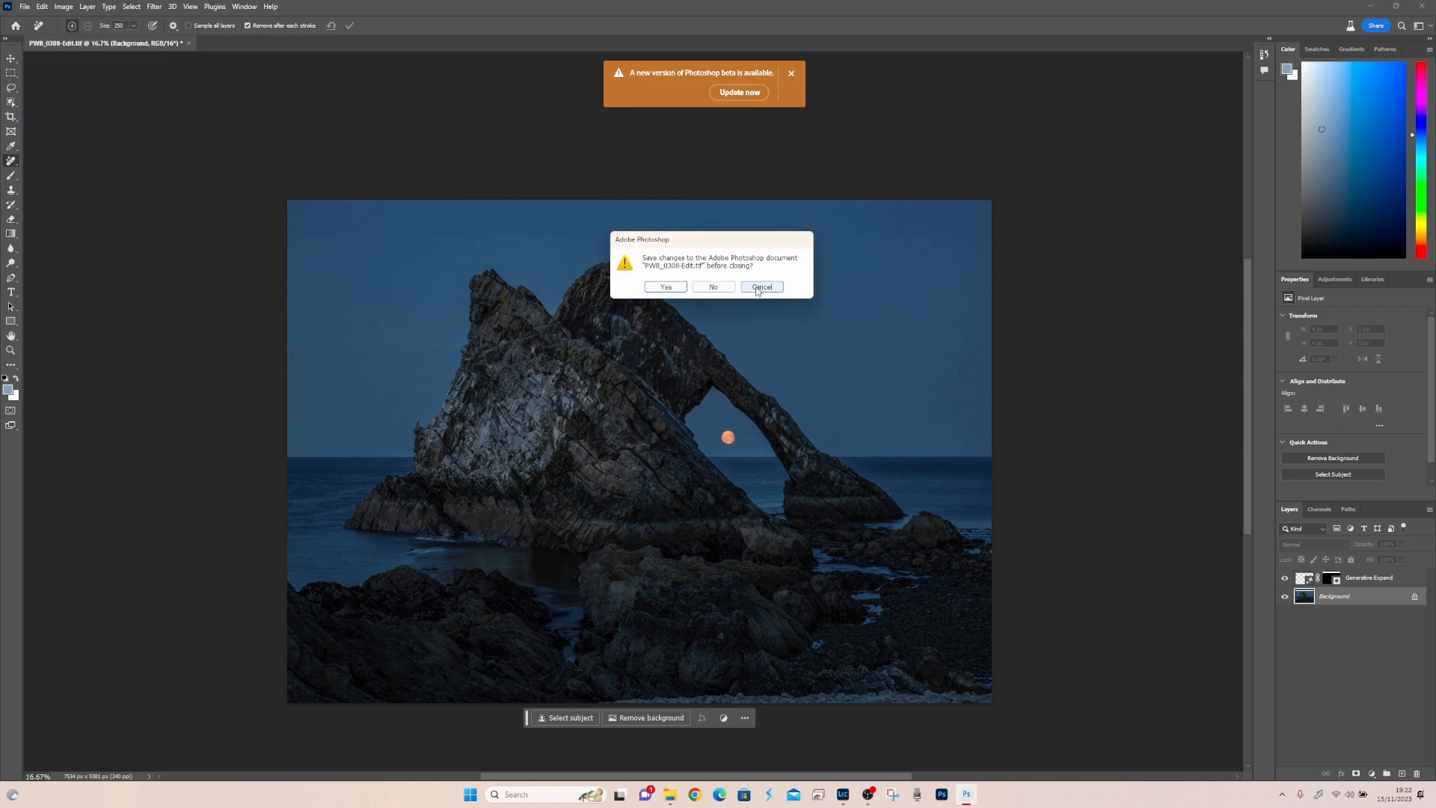
left_click(758, 289)
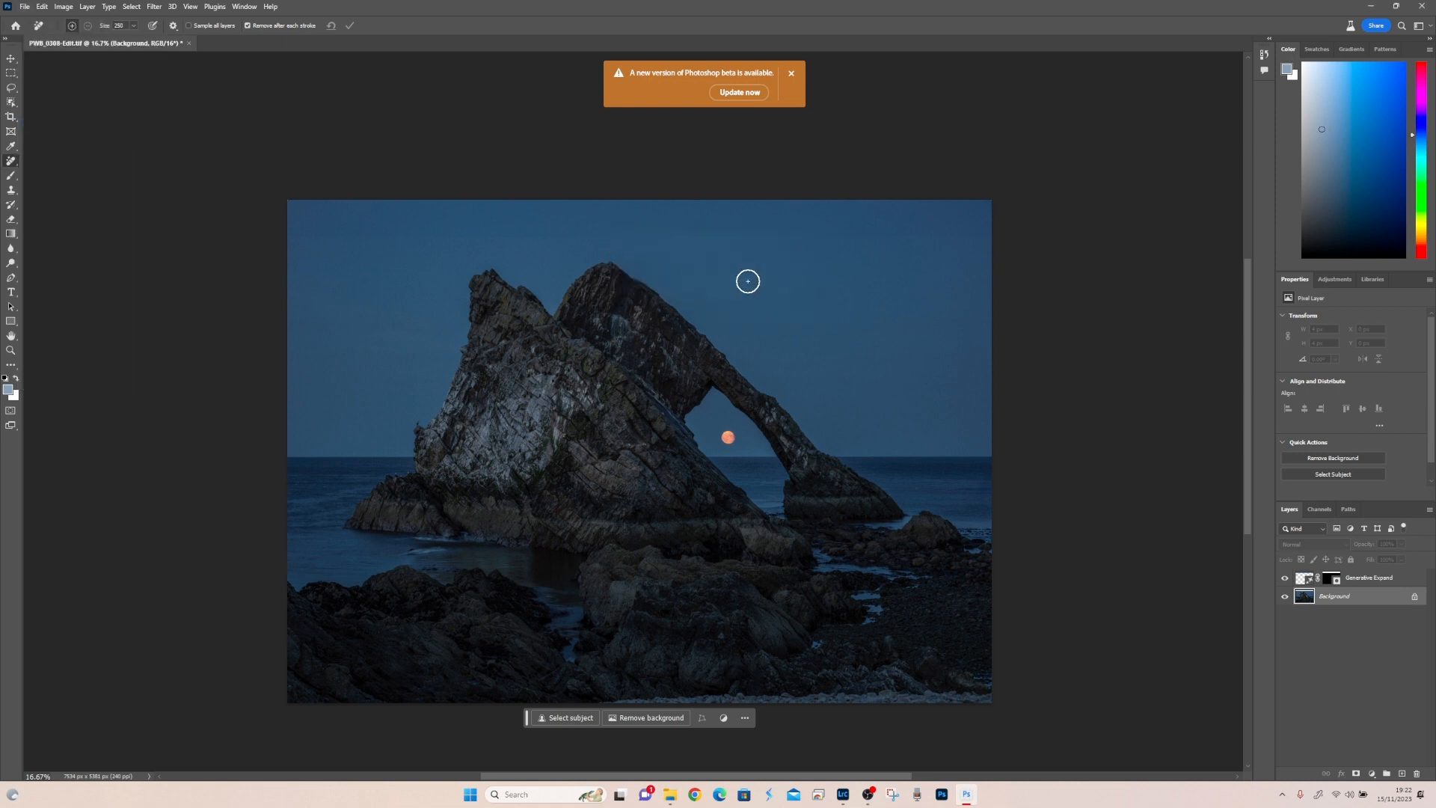
Save the edited PWB_0308-Edit.tif and switch to Lightroom Classic
left_click(25, 8)
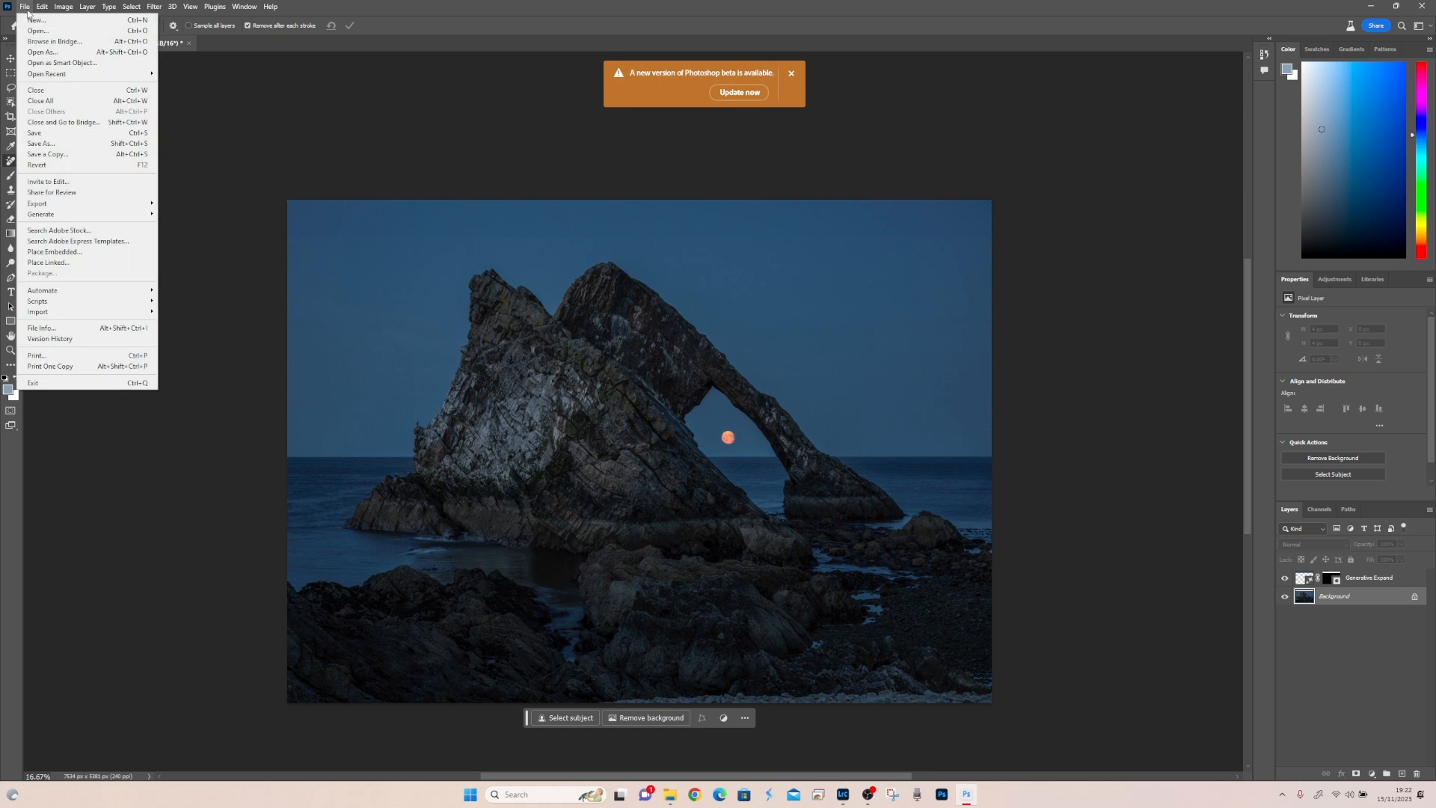
left_click(53, 135)
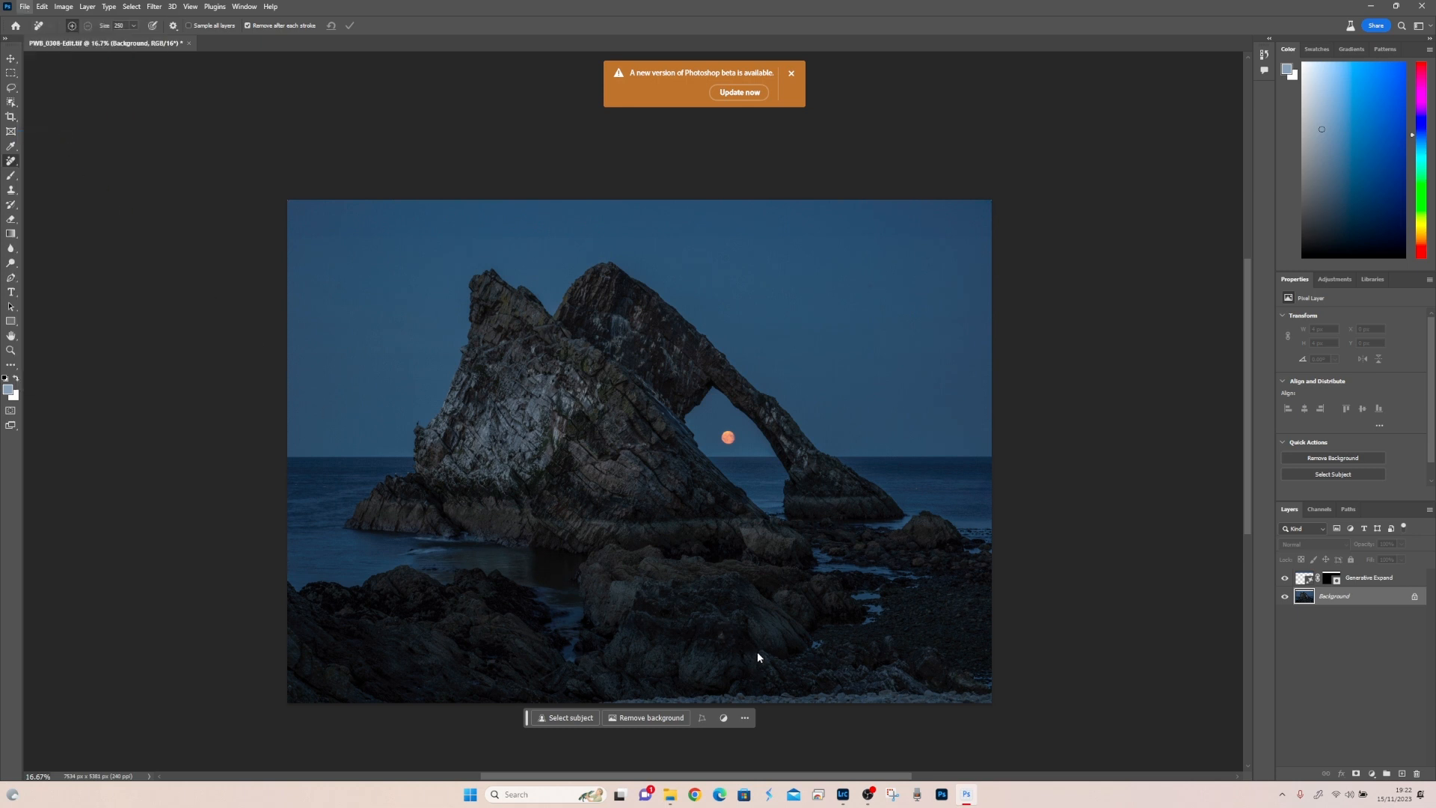
left_click(843, 795)
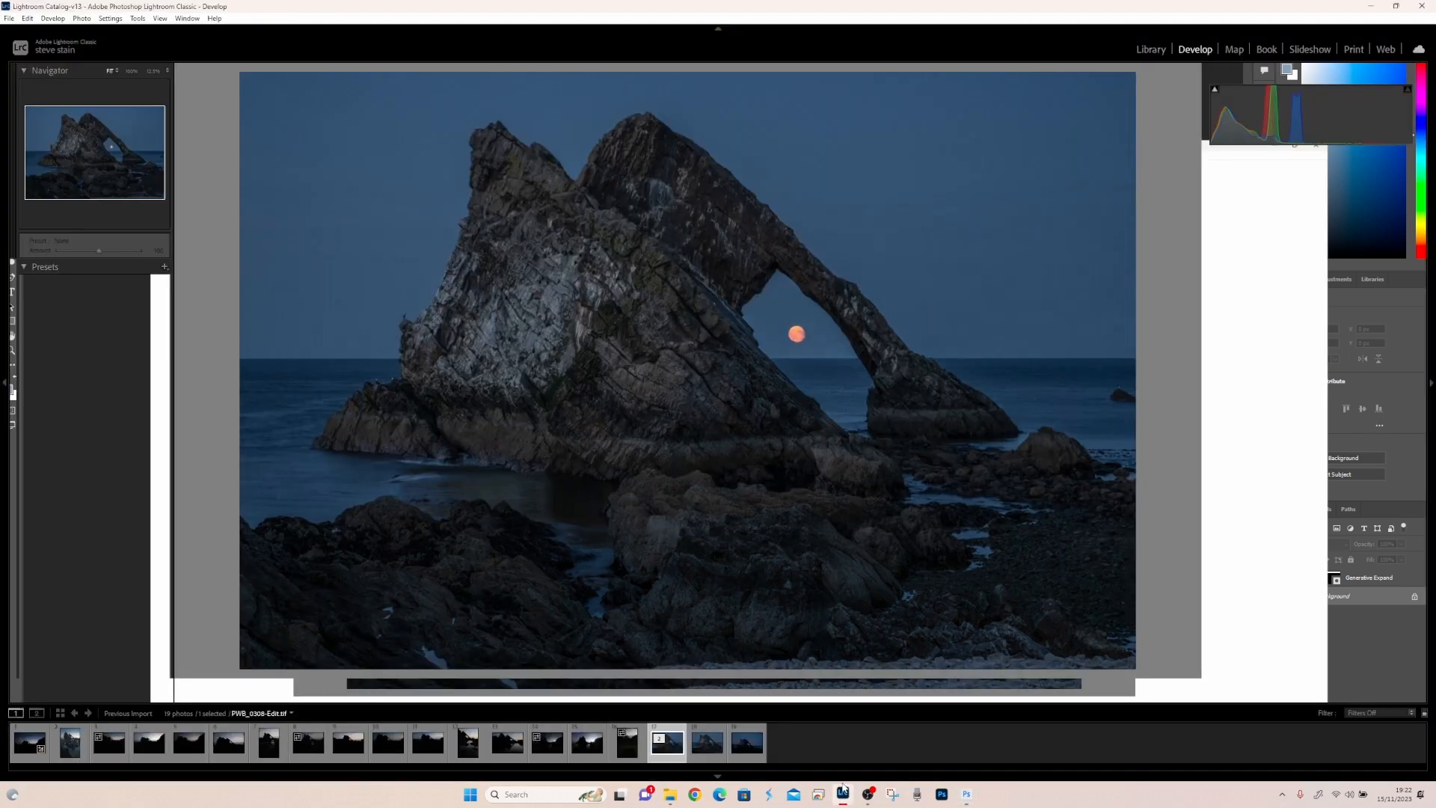
Crop a thin strip off the lower edge of the edited arch photo, keeping its full width
left_click(641, 531)
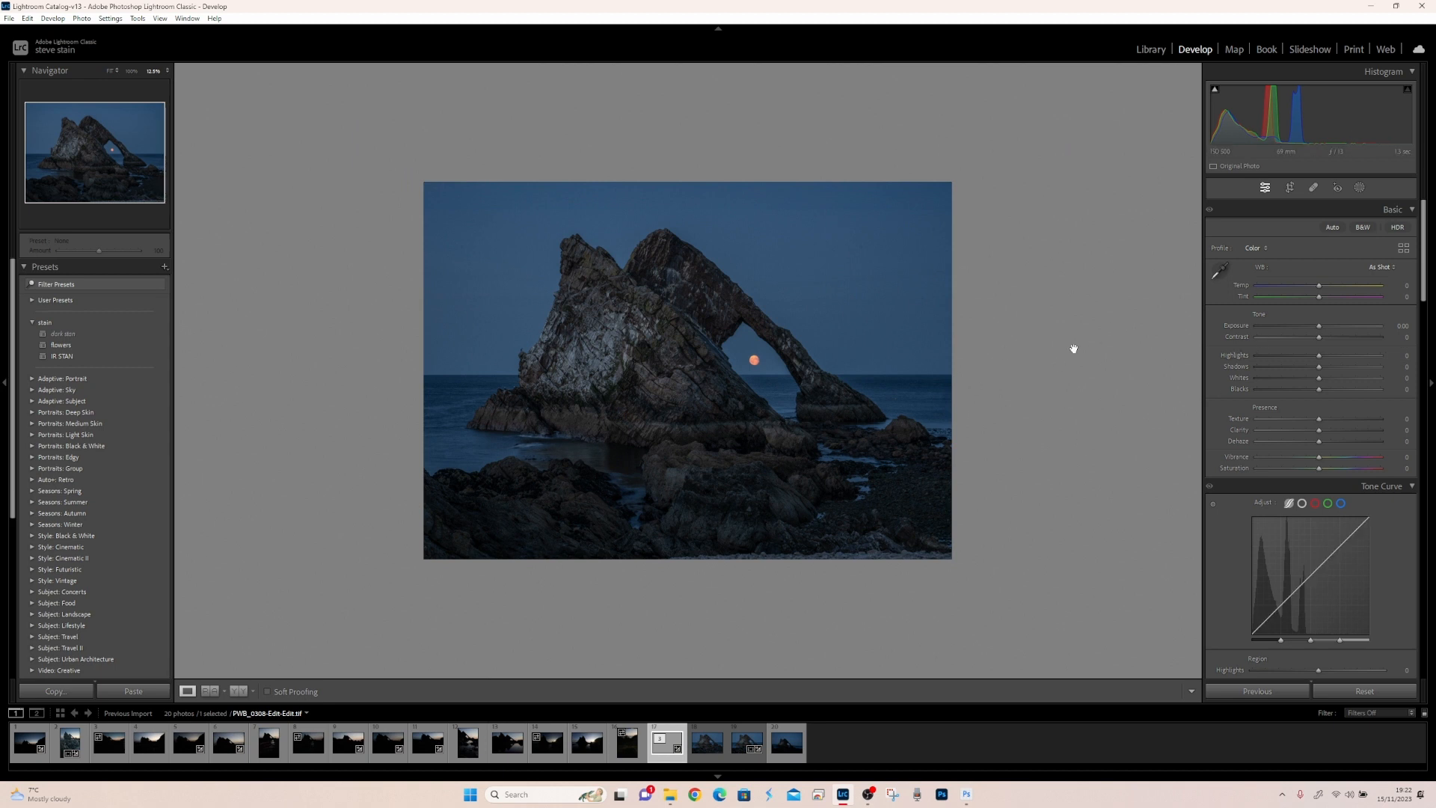
left_click(1291, 188)
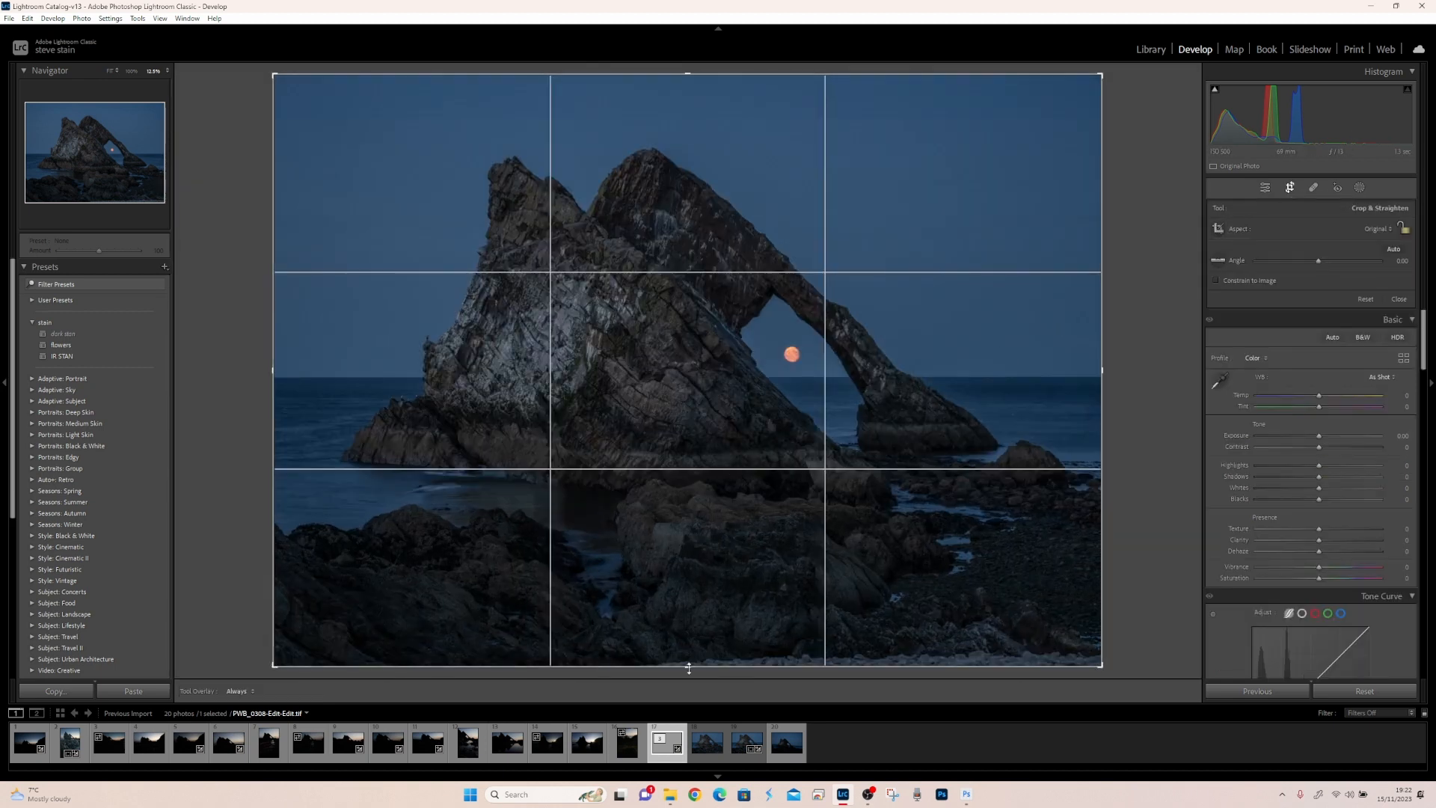
left_click_drag(687, 664, 687, 660)
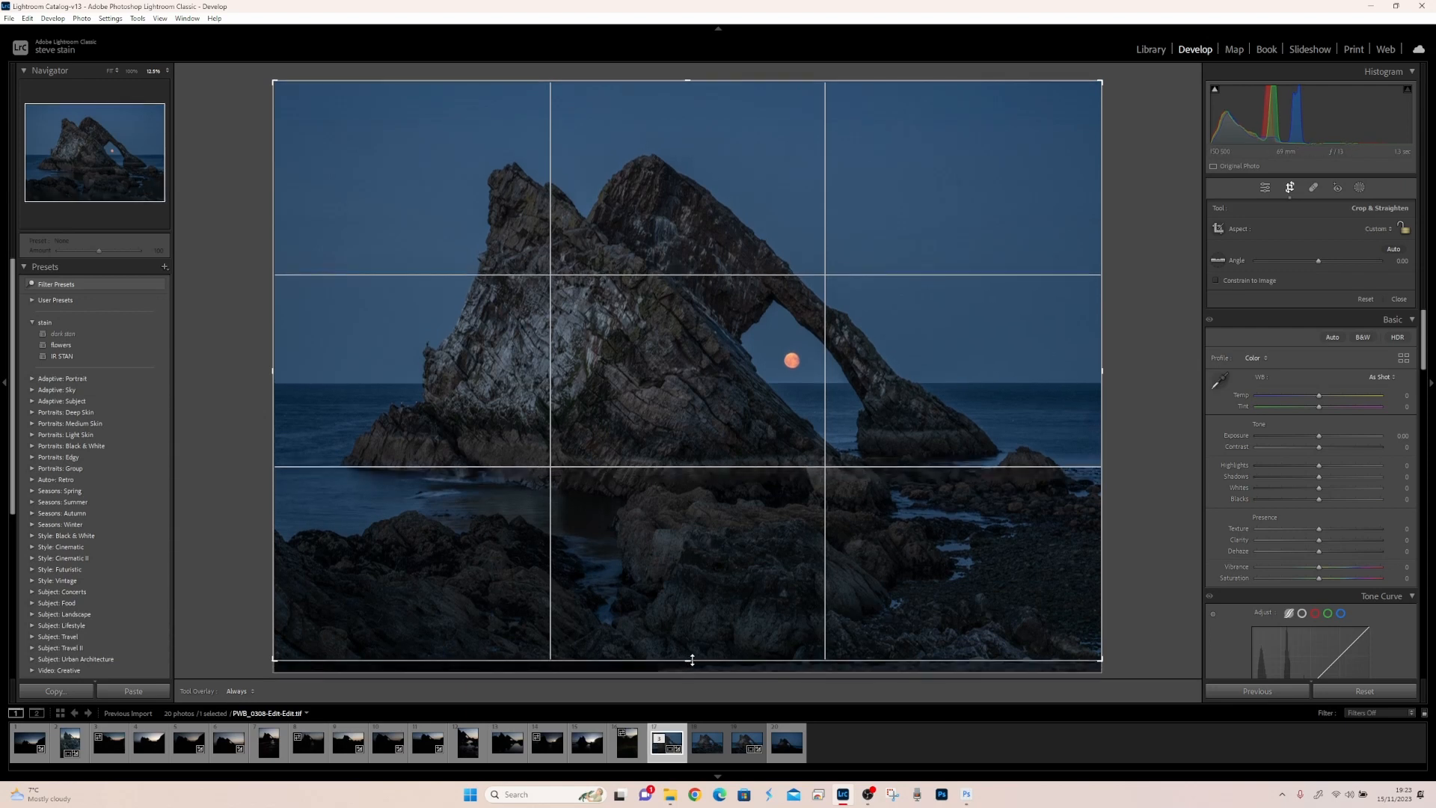
key("Return")
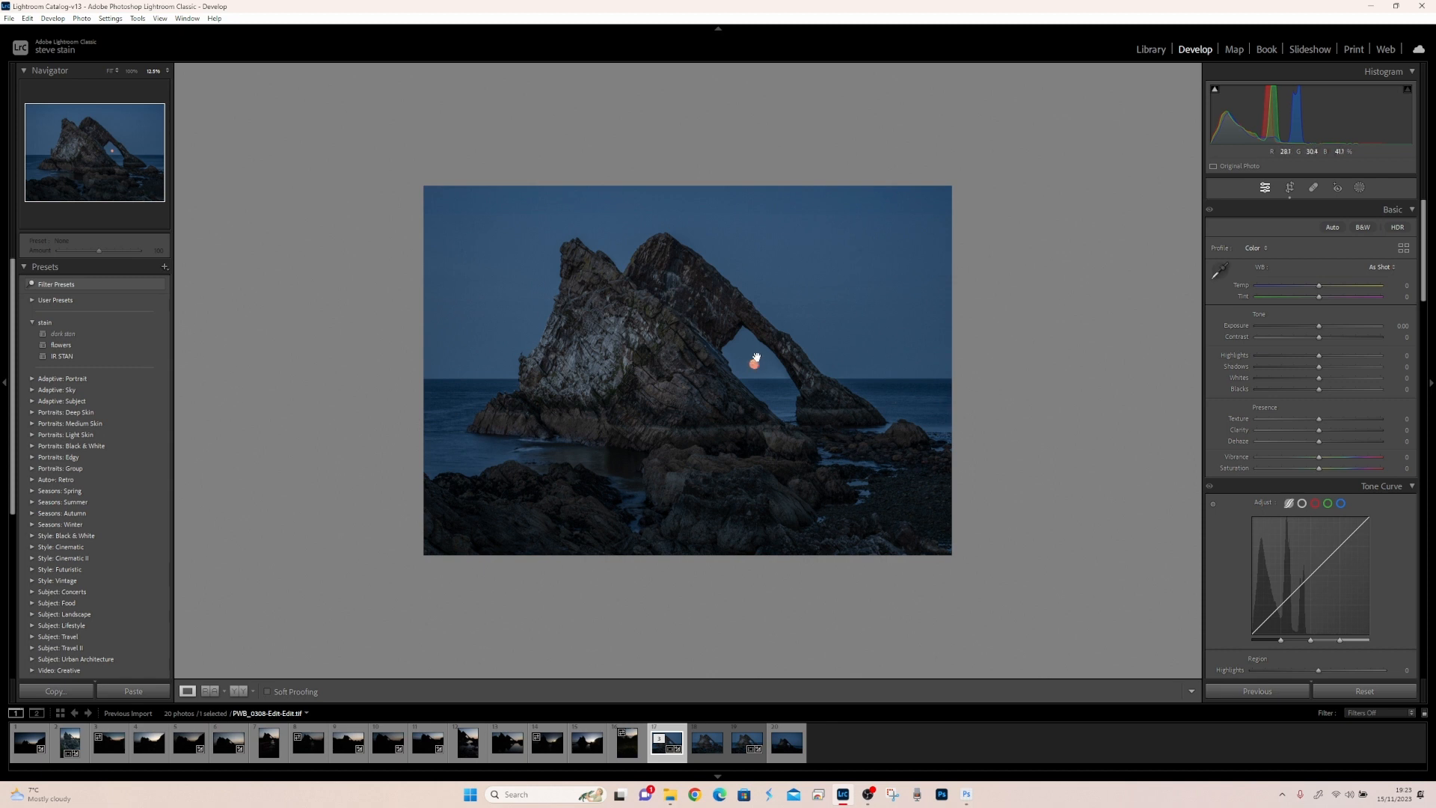
Add a brush mask with Clarity 44 and paint it over the moon inside the arch
left_click(1360, 189)
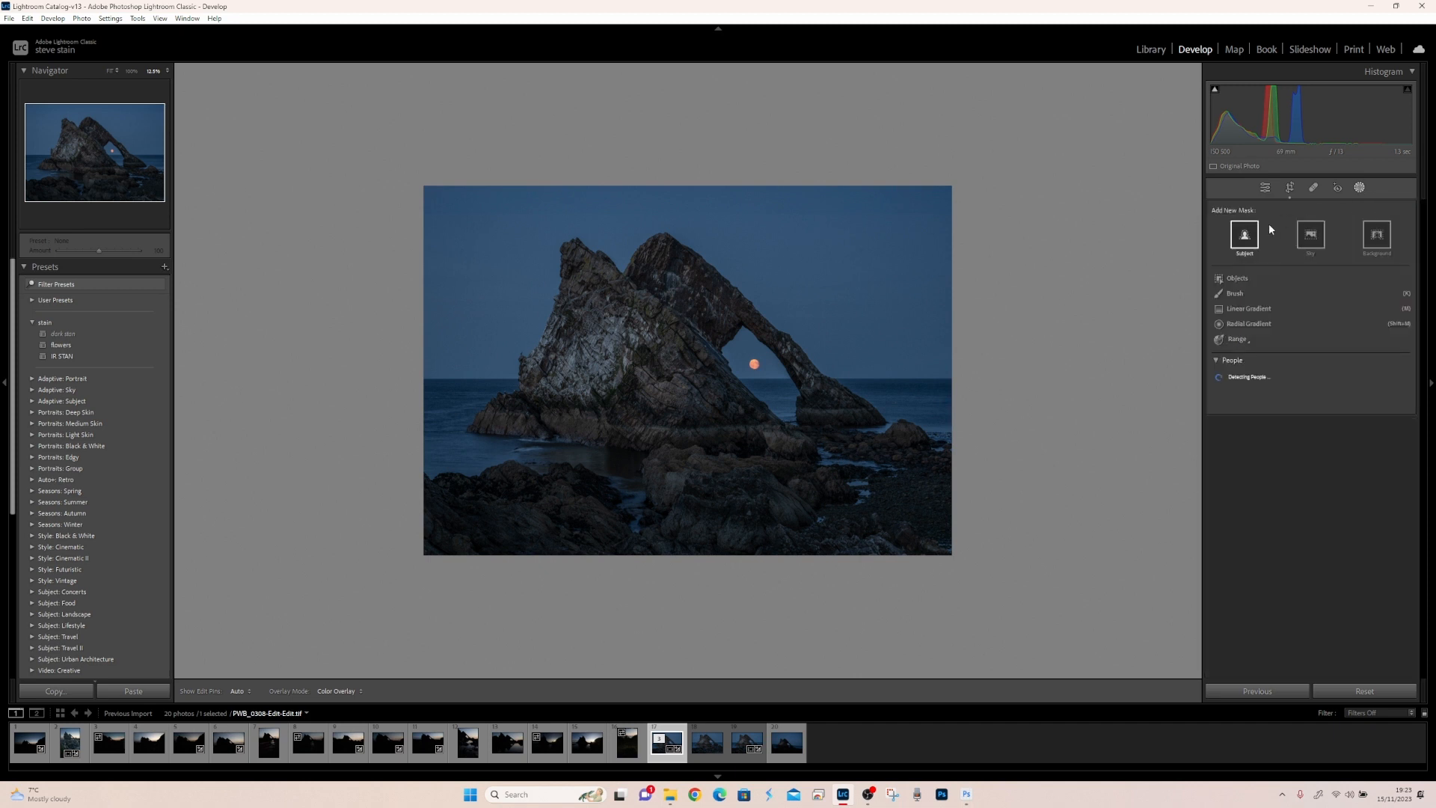
left_click(1235, 294)
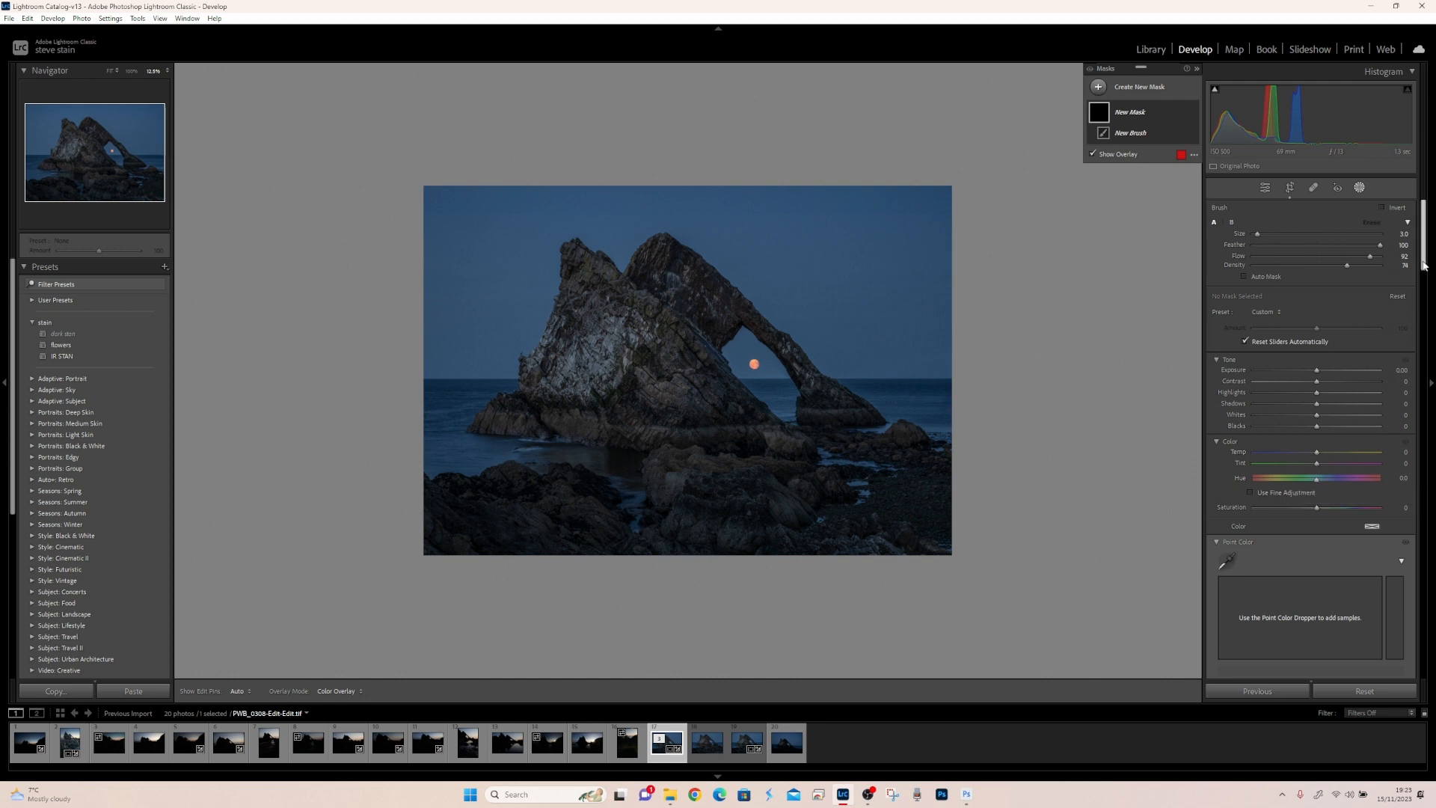
scroll(1424, 268, "down", 1)
left_click_drag(1425, 267, 1406, 350)
left_click_drag(1316, 374, 1346, 375)
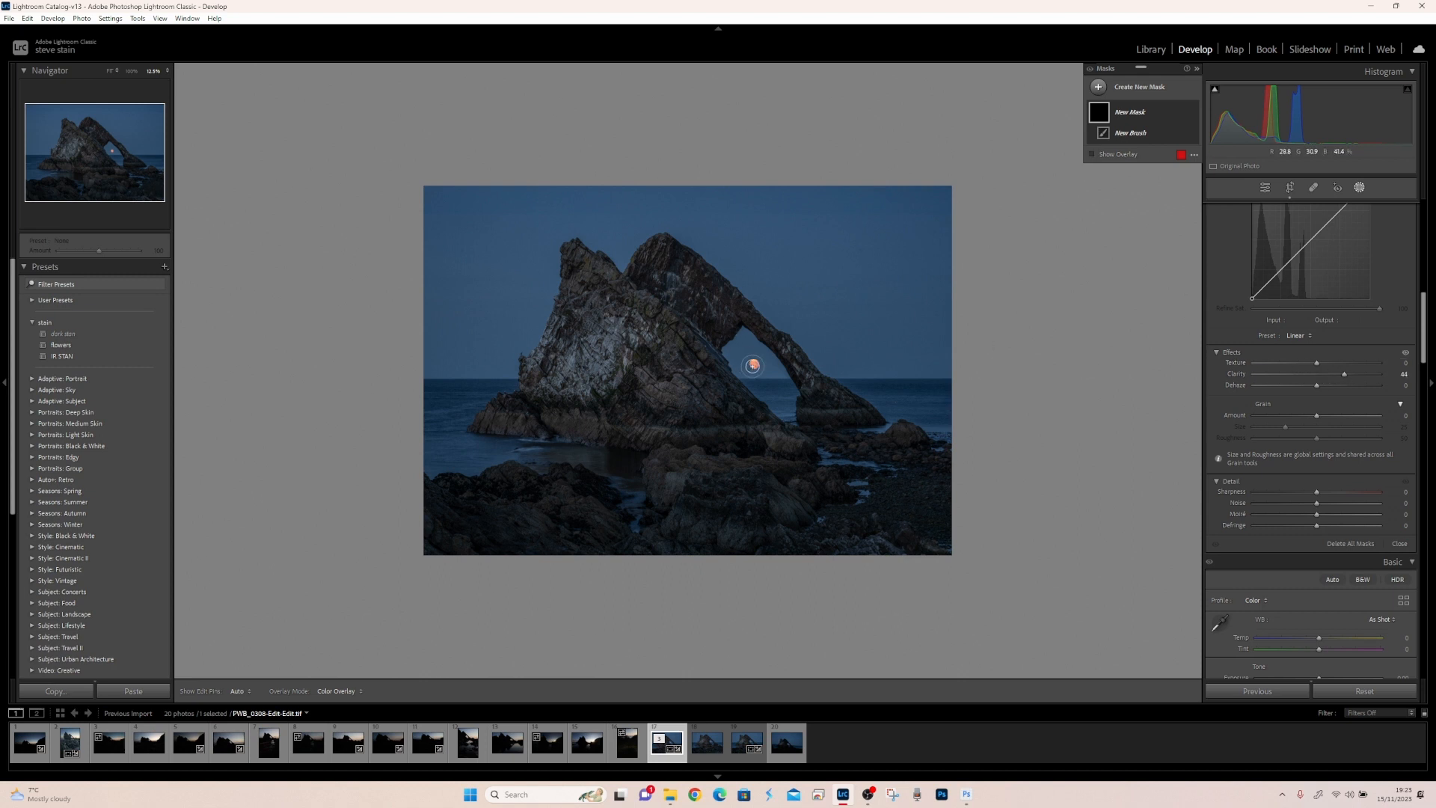
key("h")
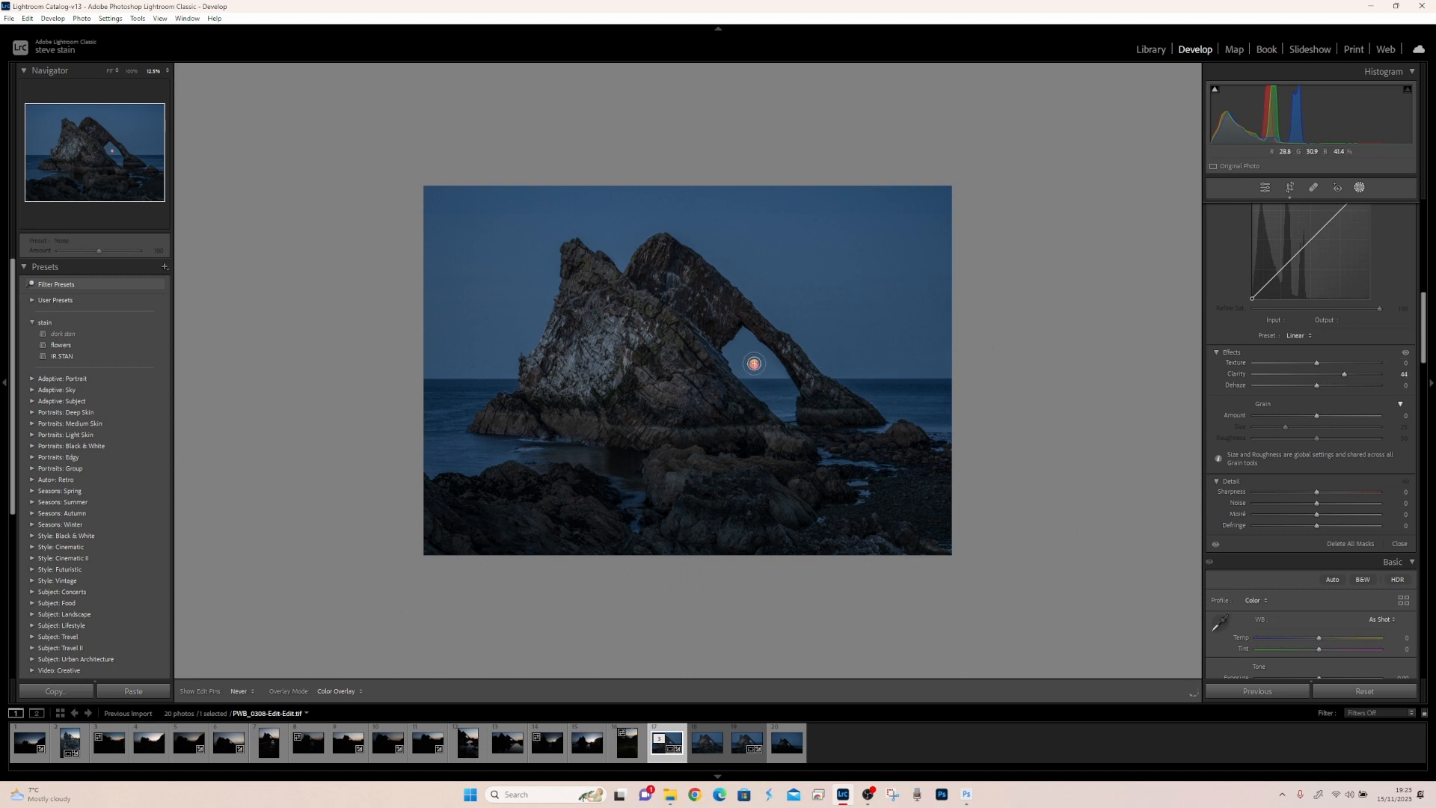
key("h")
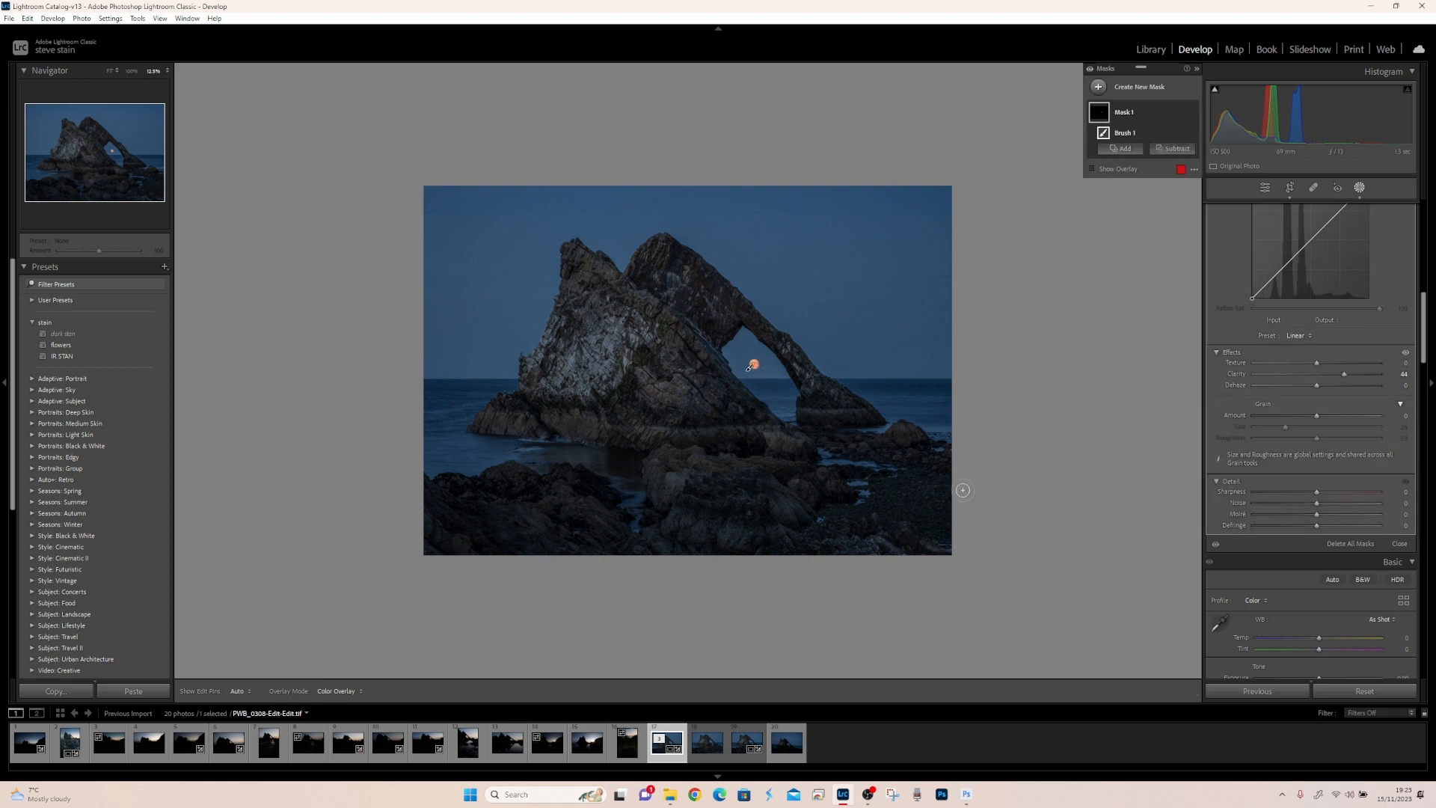
Add a second brush mask with Exposure 0.43 and paint it over the pale rock face and the foreground rocks
left_click(1154, 89)
left_click(1152, 191)
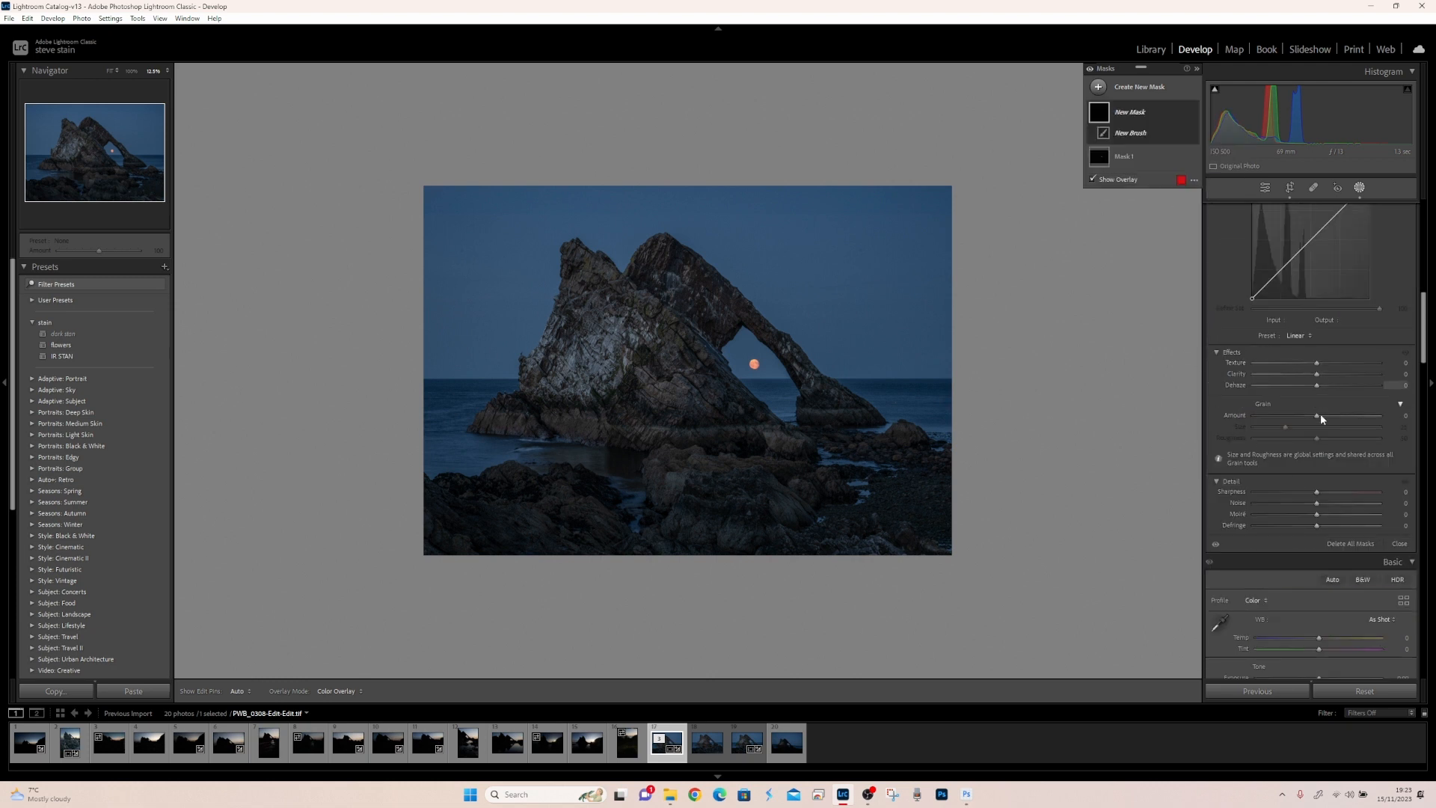
left_click_drag(1424, 309, 1430, 228)
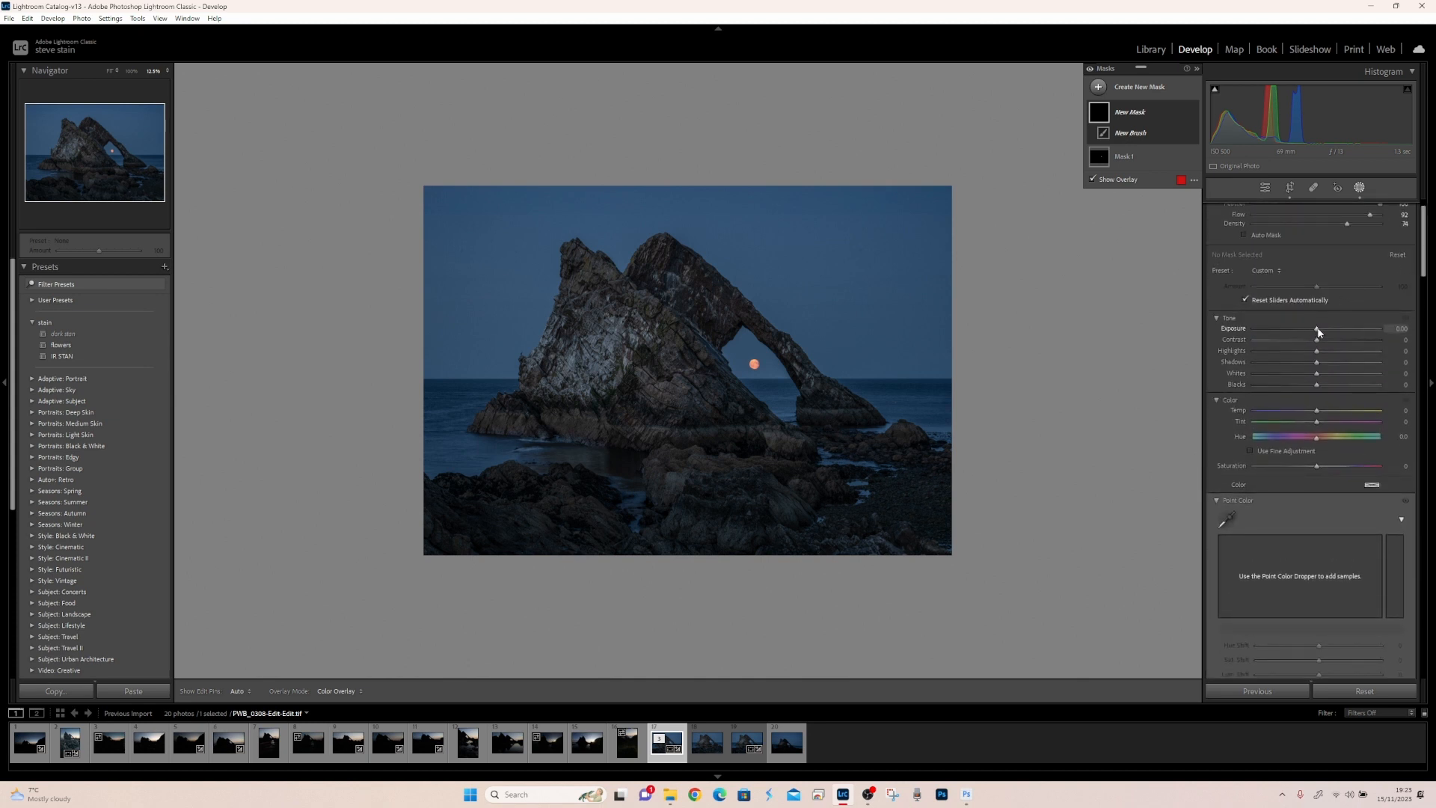
left_click_drag(1323, 330, 1324, 330)
scroll(579, 362, "up", 3)
mouse_move(582, 362)
left_mouse_down()
mouse_move(644, 330)
mouse_move(675, 366)
mouse_move(678, 384)
mouse_move(658, 386)
mouse_move(670, 389)
mouse_move(676, 349)
left_mouse_up()
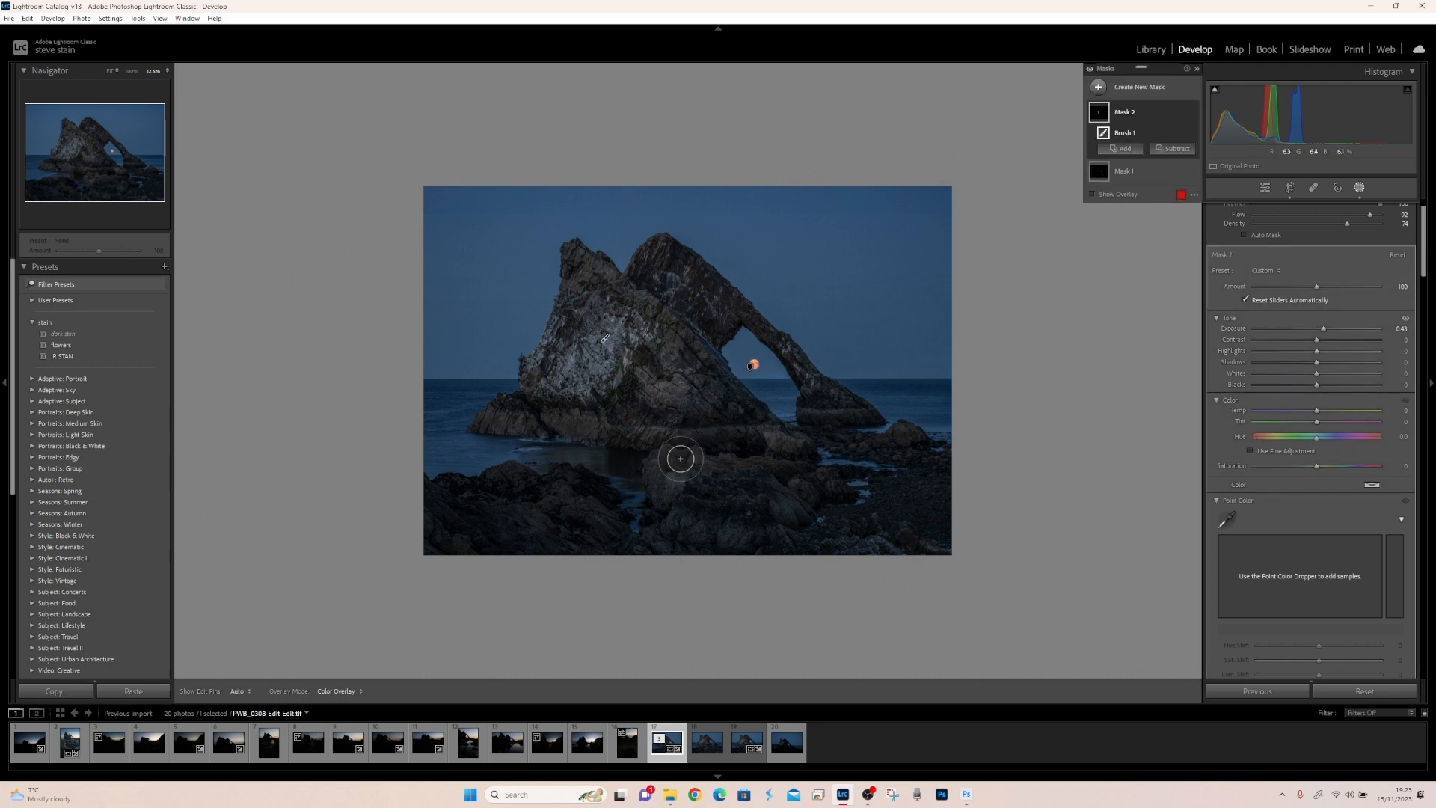
key("h")
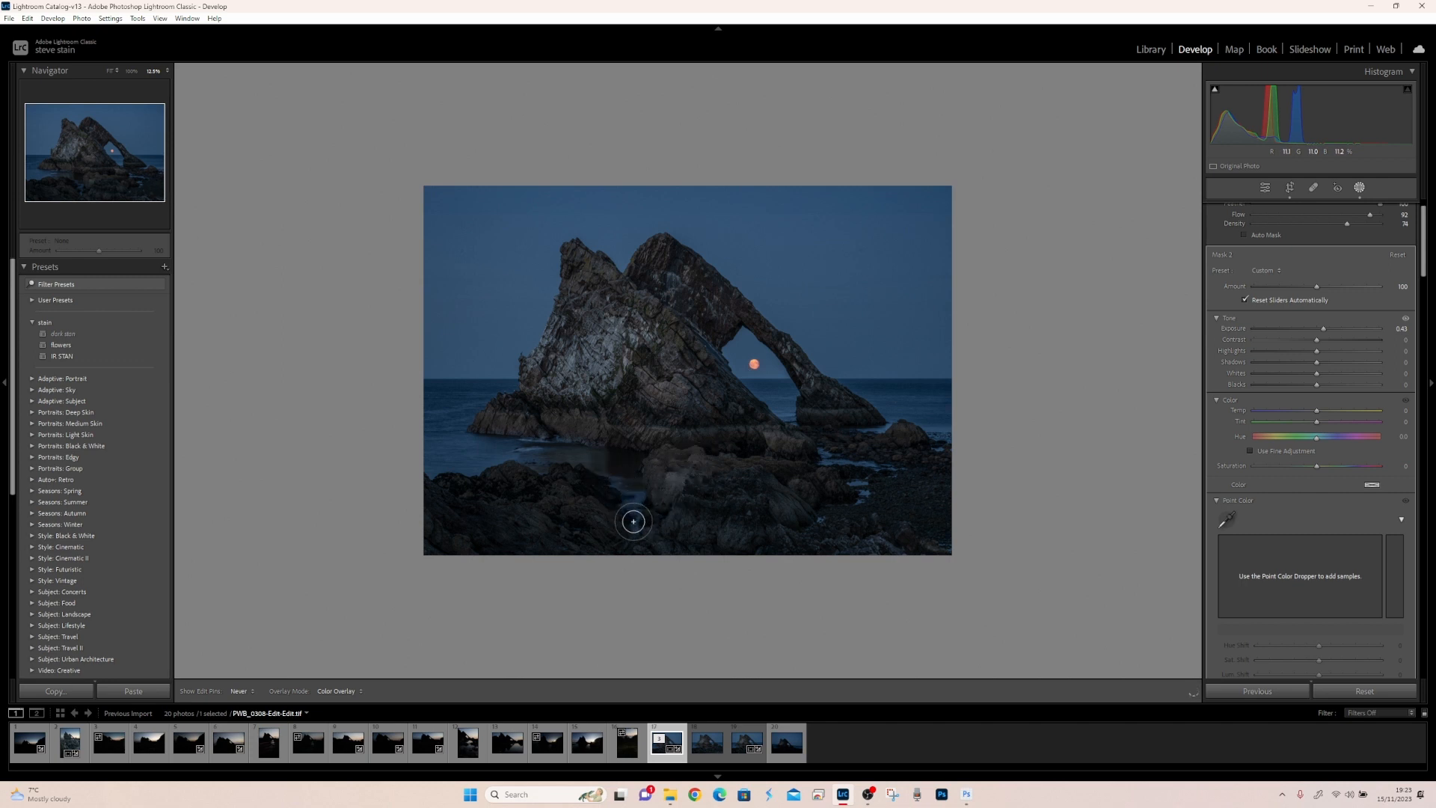
key("h")
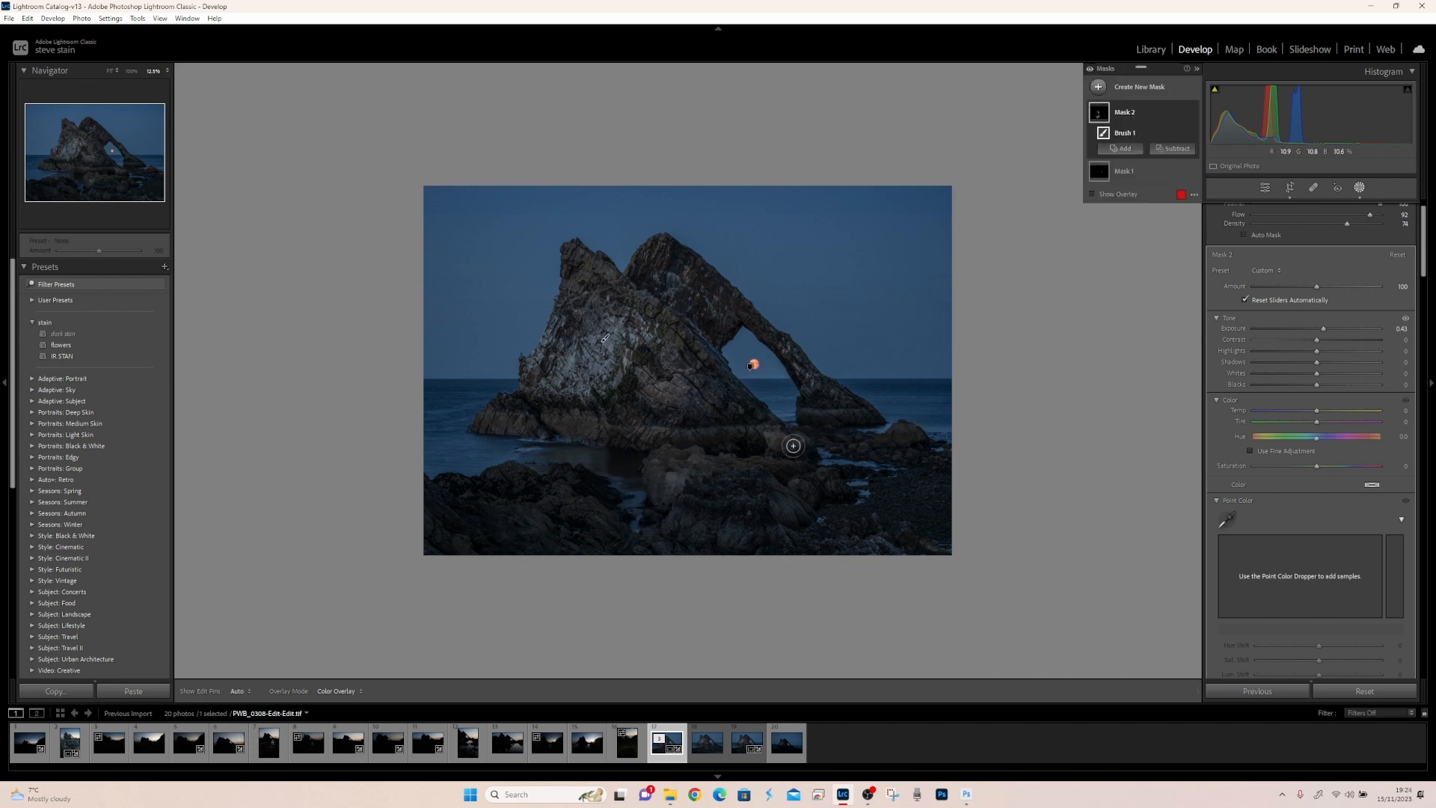
key("h")
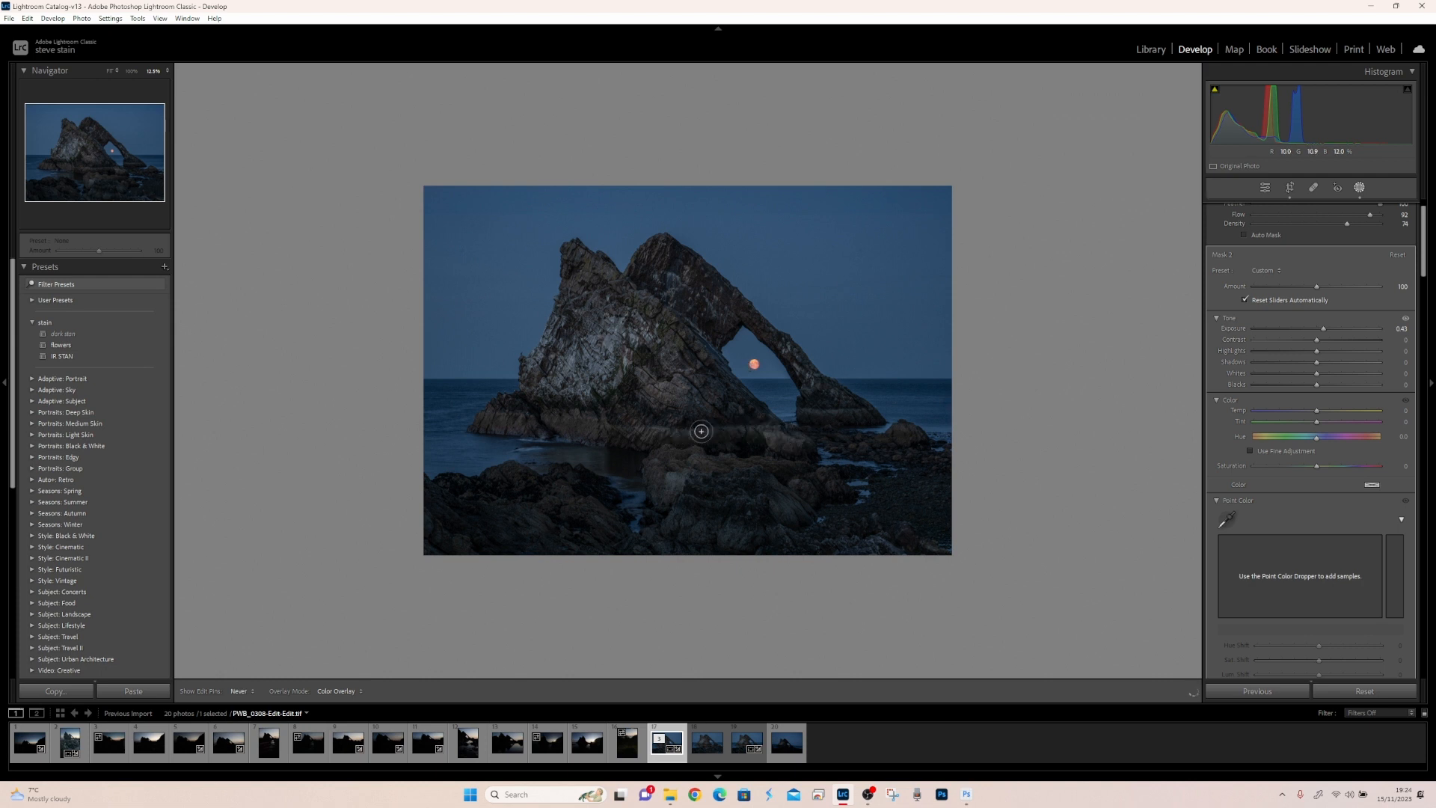
left_click_drag(788, 442, 789, 449)
mouse_move(717, 478)
left_mouse_down()
mouse_move(680, 483)
mouse_move(700, 477)
left_mouse_up()
left_click(1359, 189)
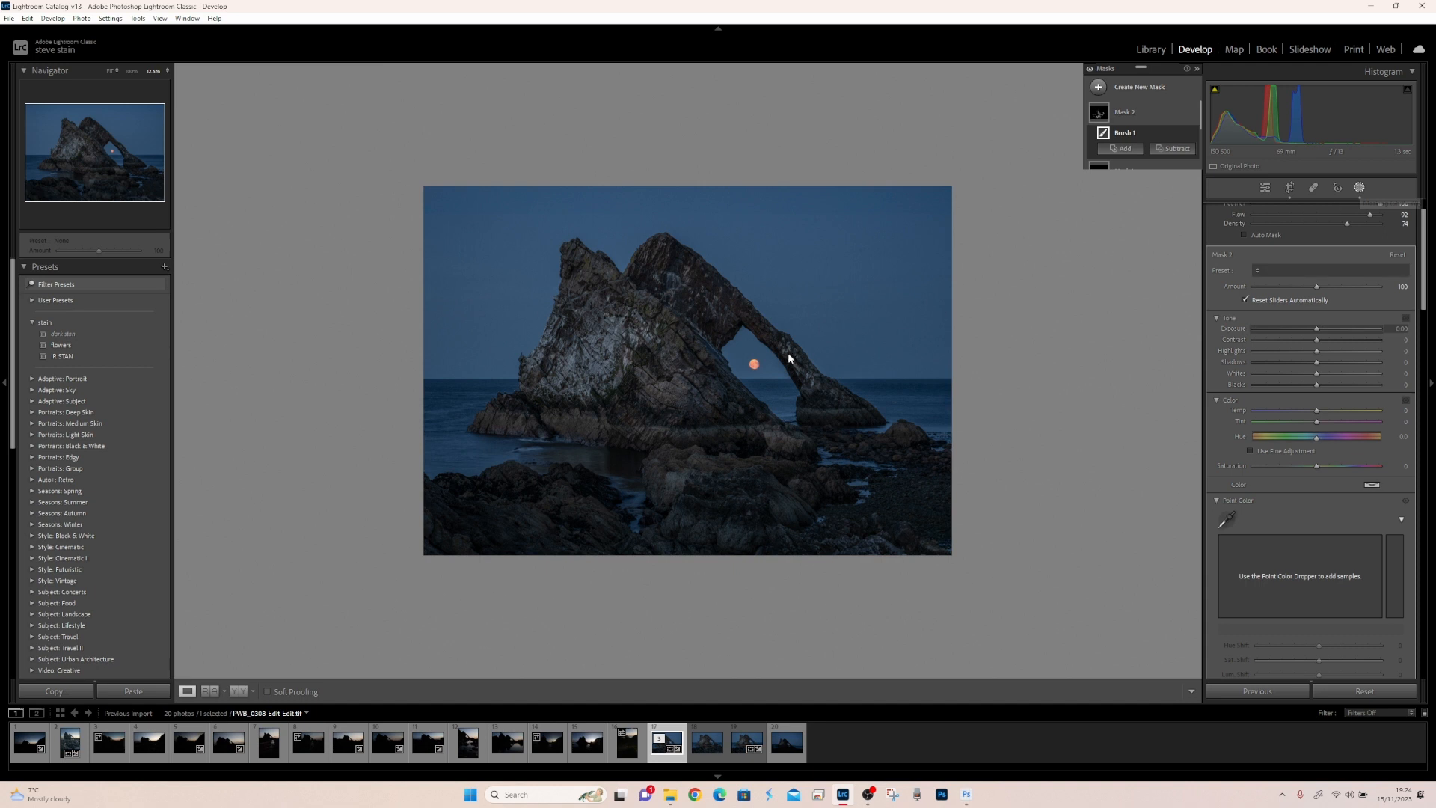
Examine the moon and the rock texture around the arch up close
key("ctrl+equal")
key("ctrl+equal")
key("ctrl+equal")
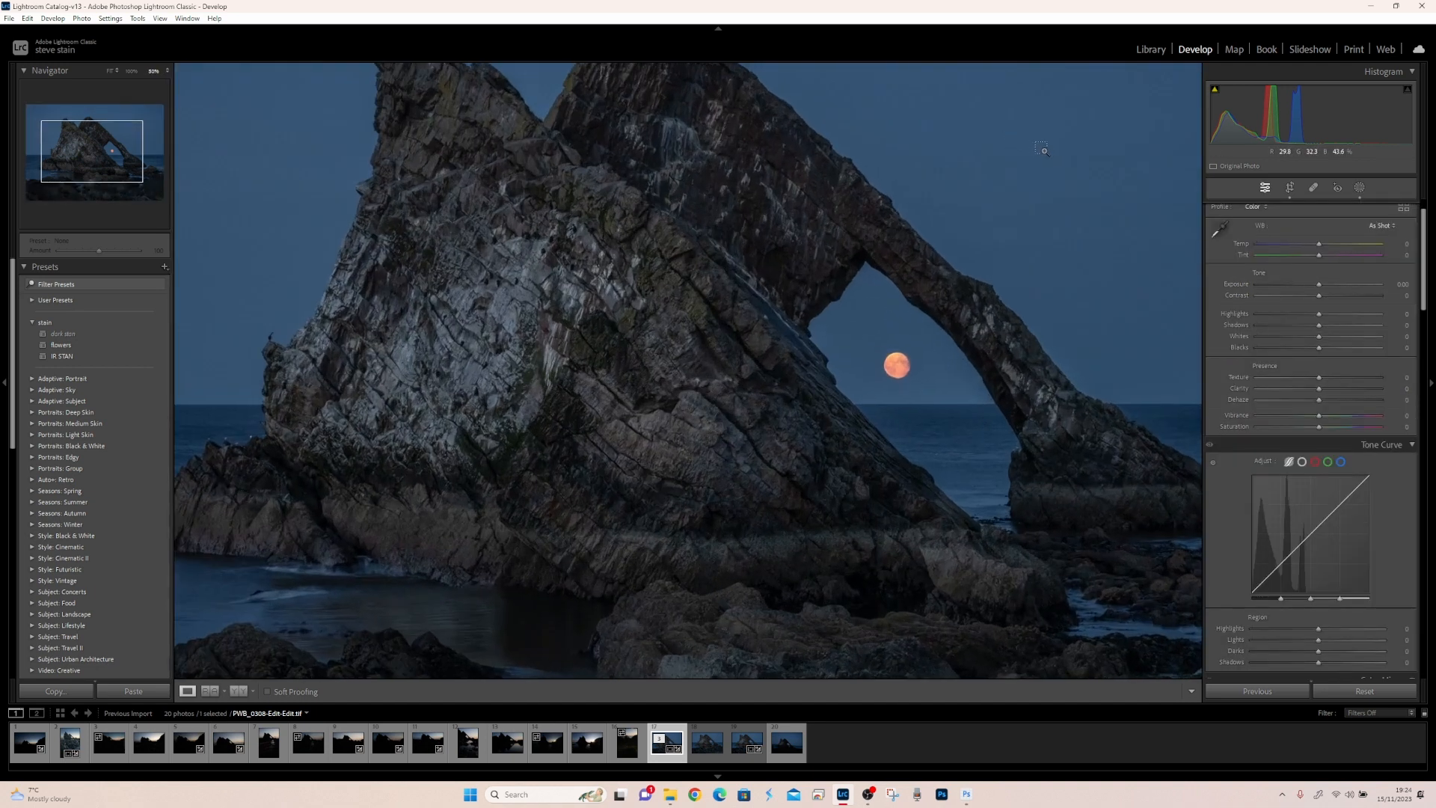
key("ctrl+equal")
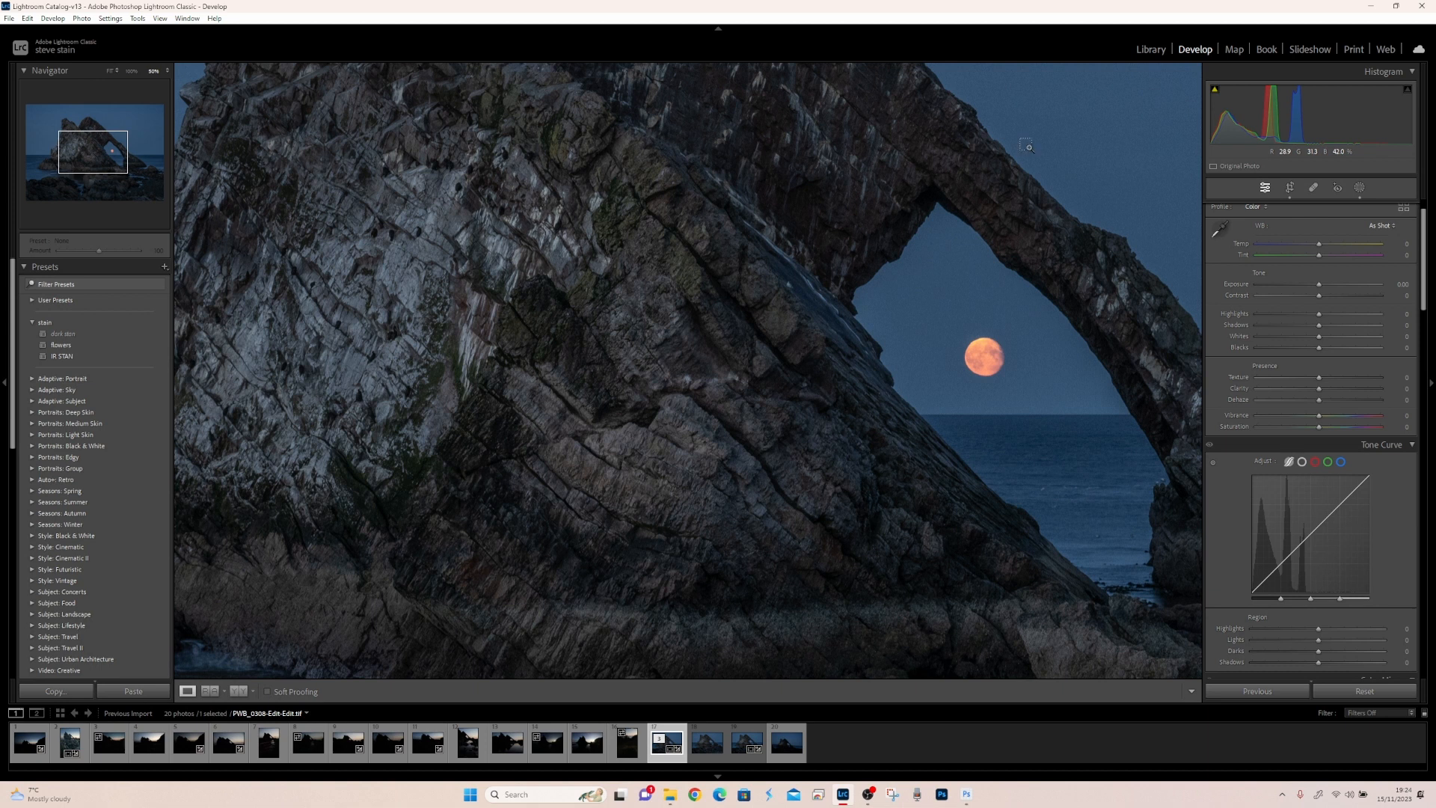
key("ctrl+minus")
key("ctrl+minus")
key("ctrl+minus")
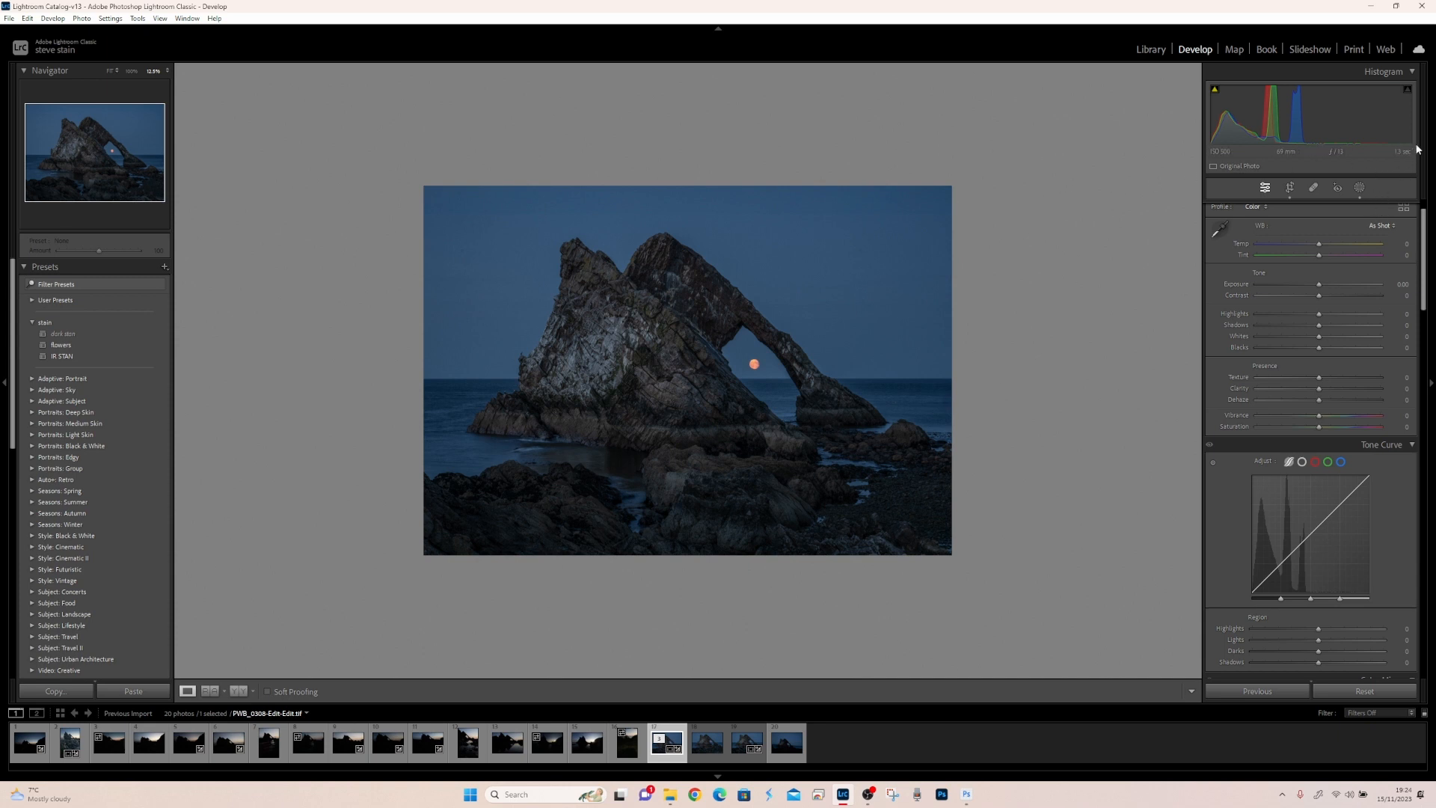
Add a third brush mask with raised Texture and Sharpness 7, and paint it over the main rock face, peaks and arch leg
left_click(1360, 190)
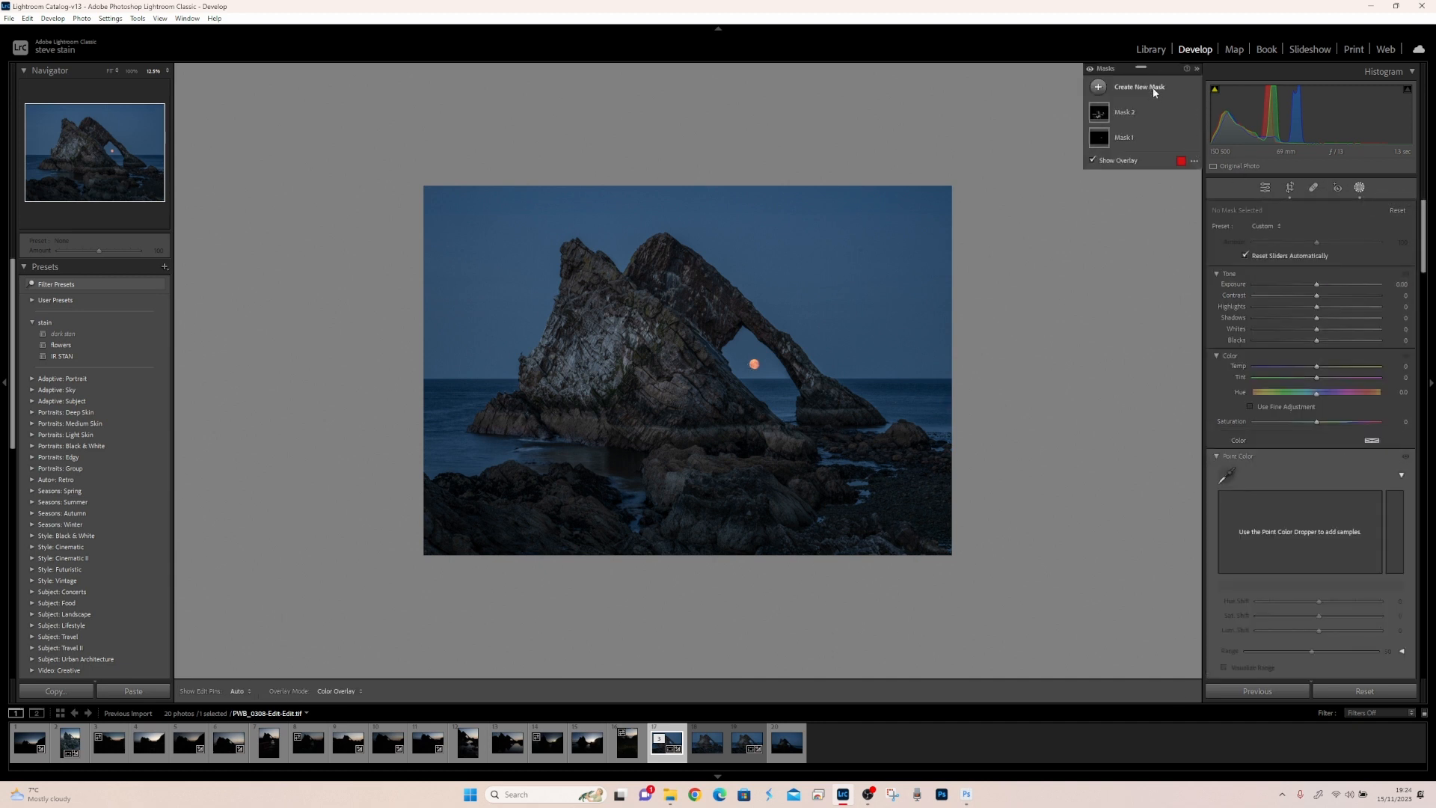
left_click(1154, 89)
left_click(1155, 190)
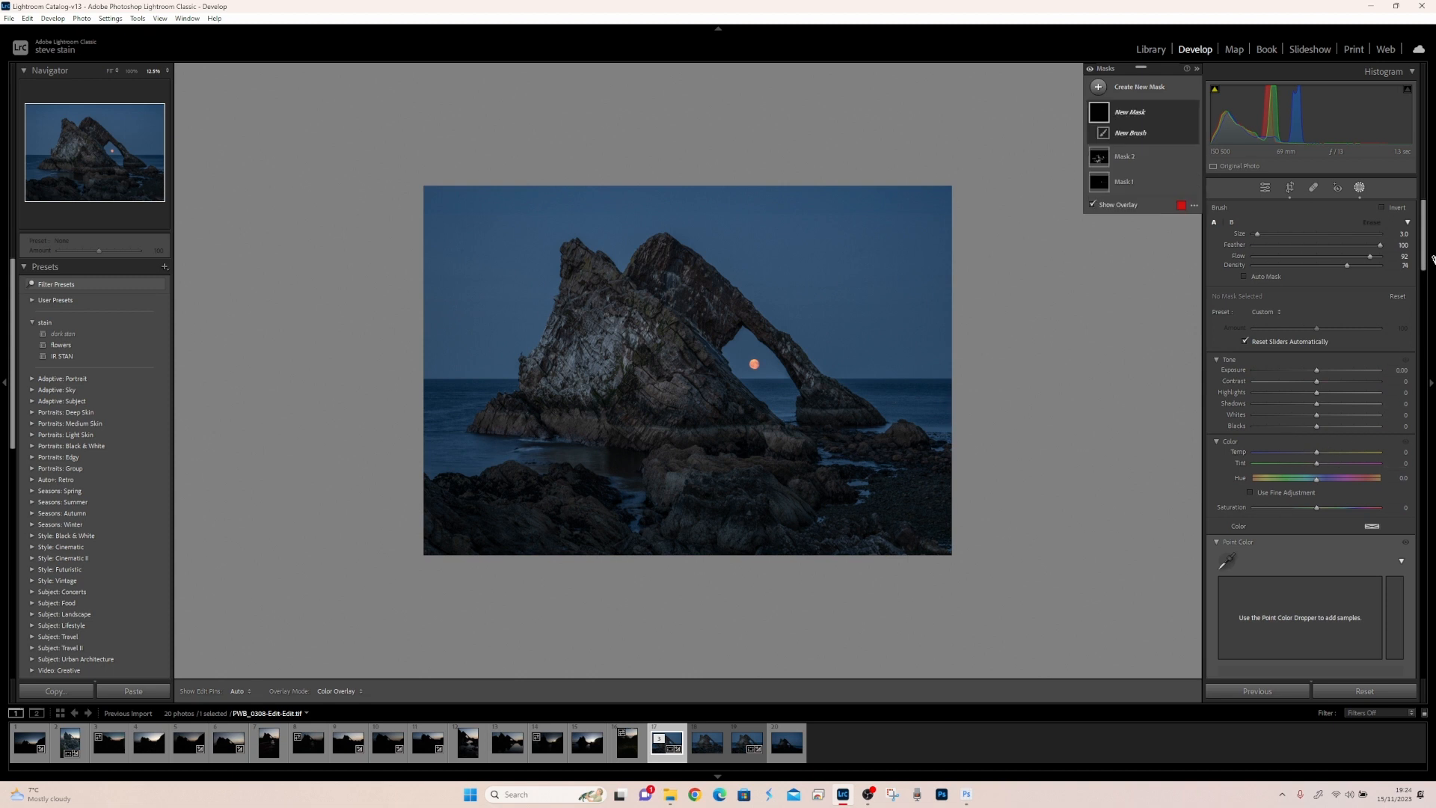
left_click_drag(1430, 257, 1409, 369)
left_click_drag(1321, 257, 1340, 259)
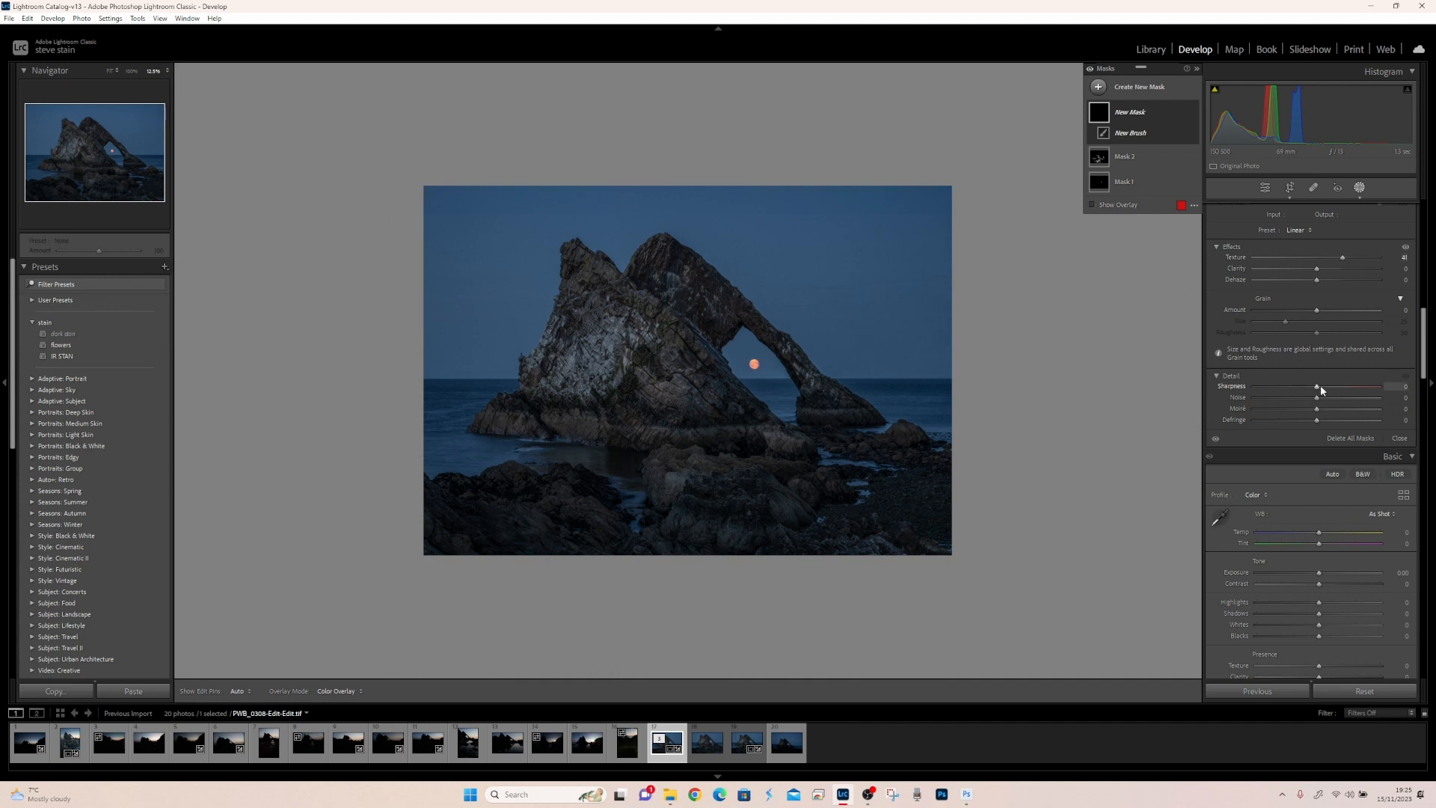
left_click_drag(1321, 390, 1321, 390)
key("h")
mouse_move(643, 326)
left_mouse_down()
mouse_move(684, 371)
mouse_move(662, 390)
mouse_move(704, 396)
mouse_move(709, 376)
mouse_move(677, 338)
mouse_move(633, 360)
mouse_move(603, 341)
mouse_move(559, 344)
mouse_move(557, 357)
mouse_move(589, 364)
mouse_move(588, 288)
mouse_move(651, 315)
left_mouse_up()
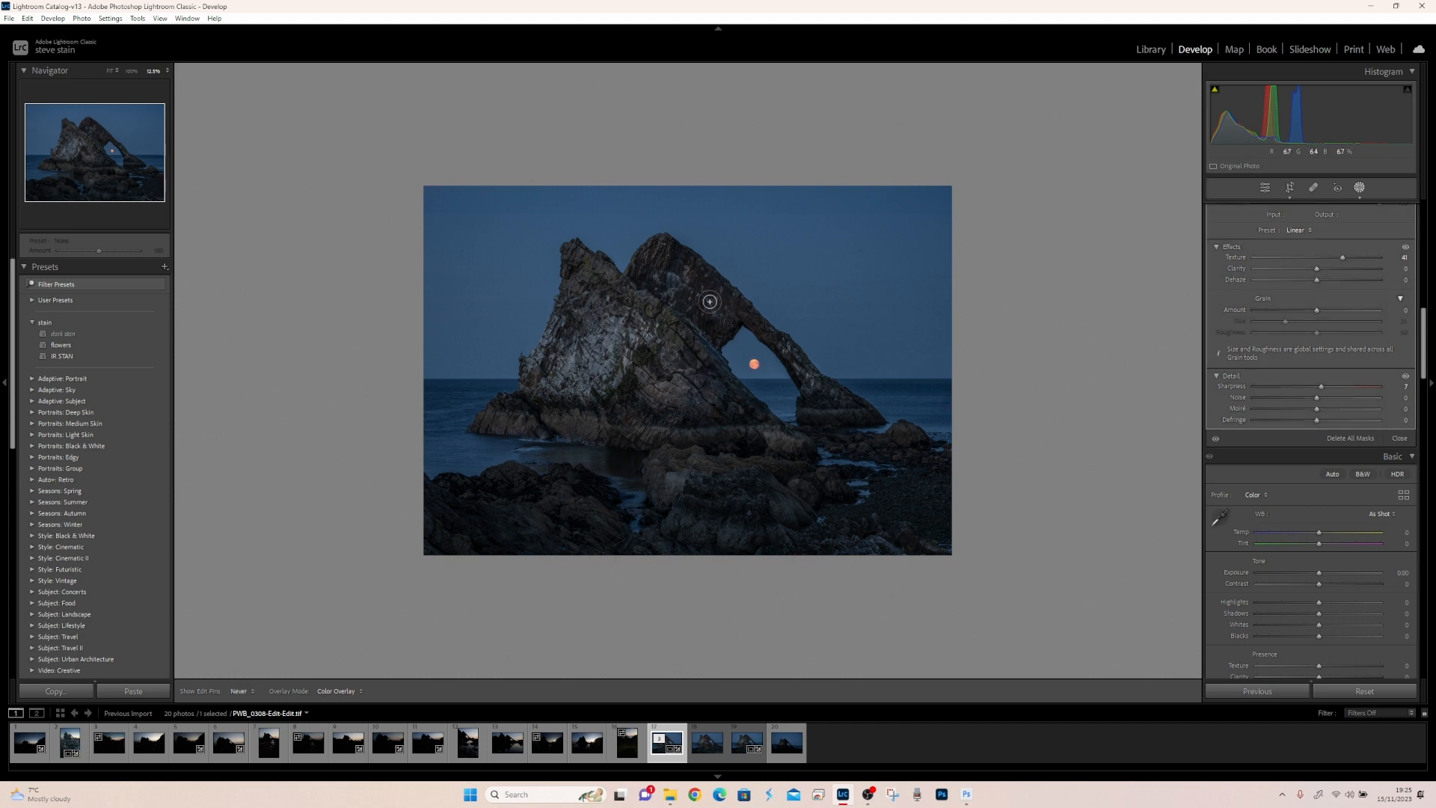
left_click_drag(750, 311, 817, 407)
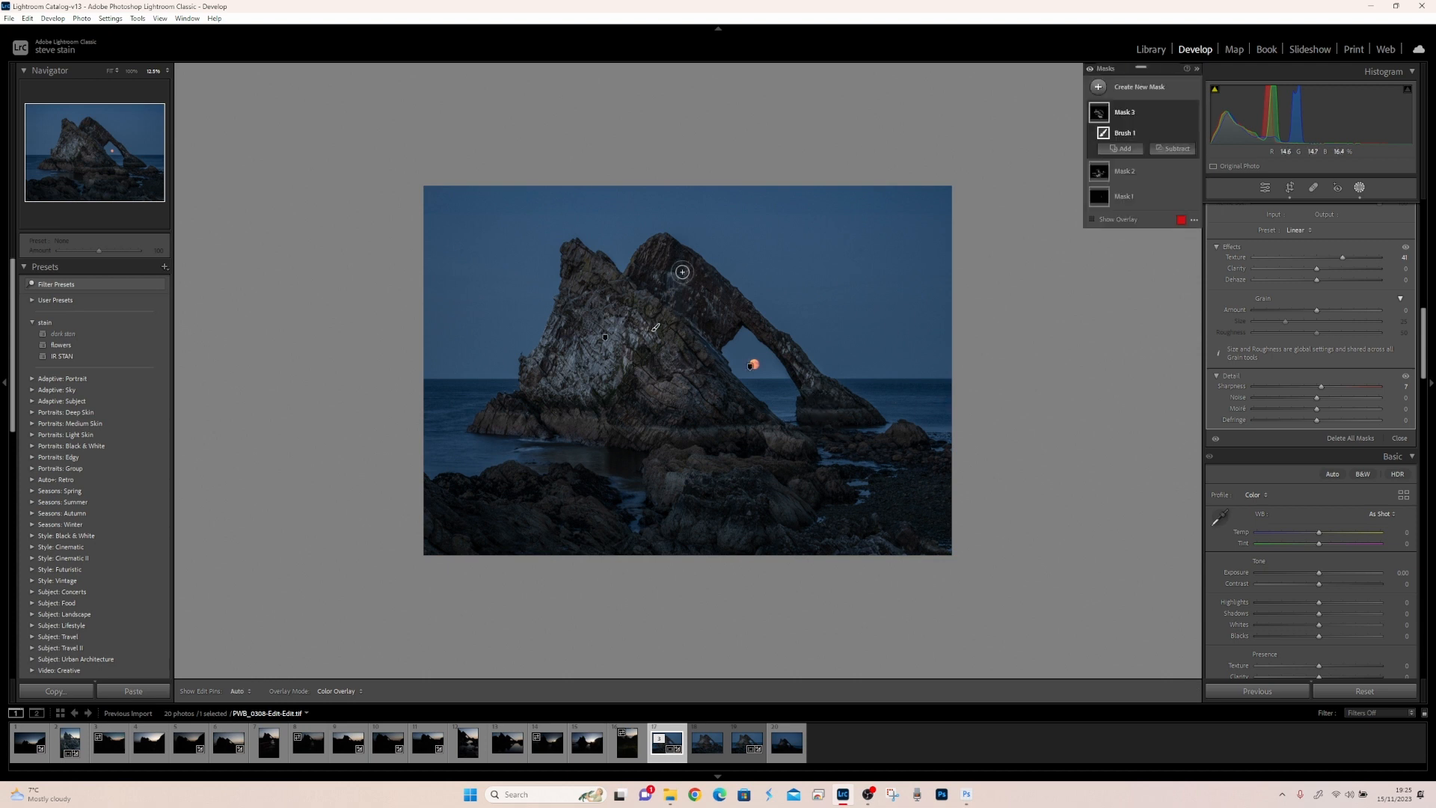
mouse_move(655, 263)
left_mouse_down()
mouse_move(633, 293)
mouse_move(596, 284)
left_mouse_up()
left_click(1361, 187)
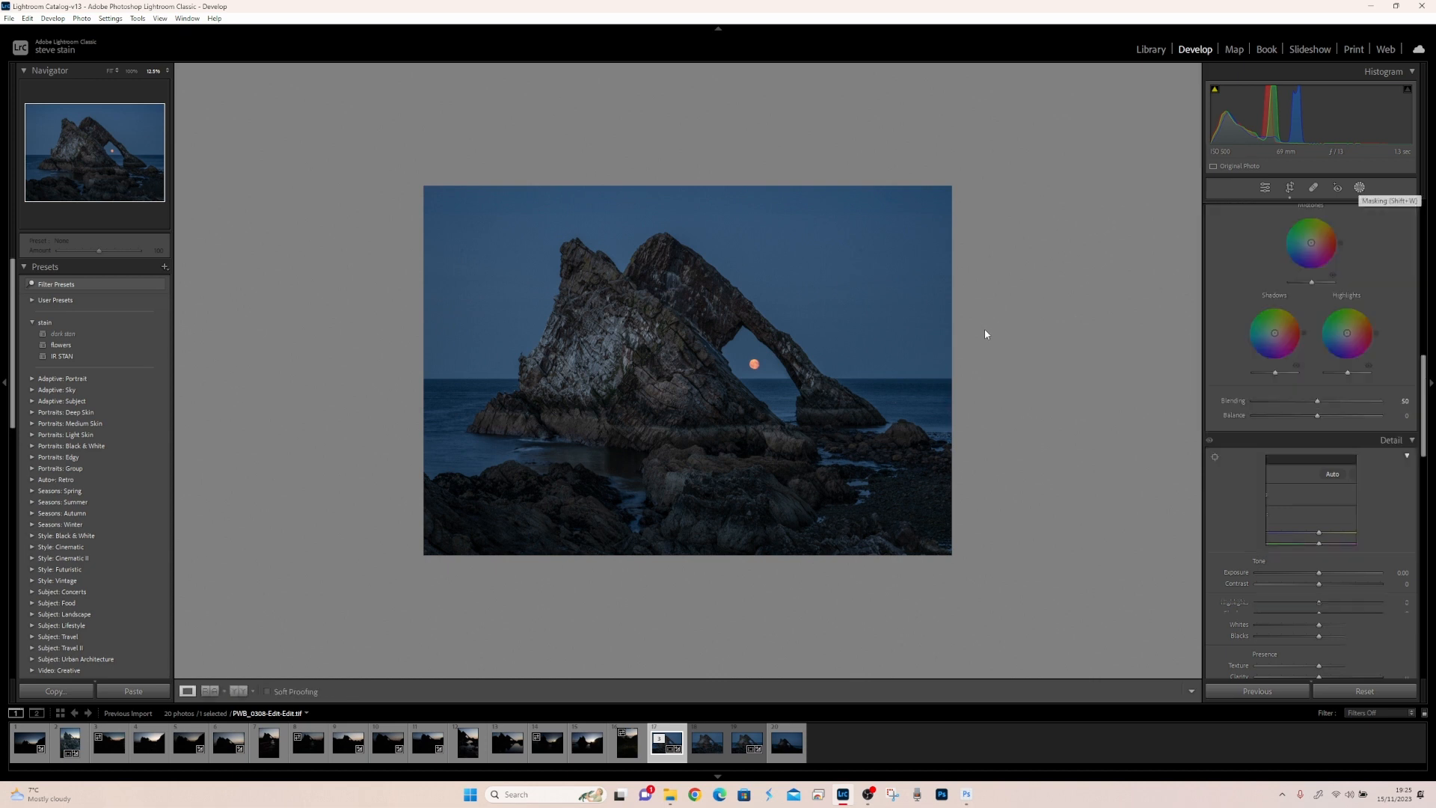